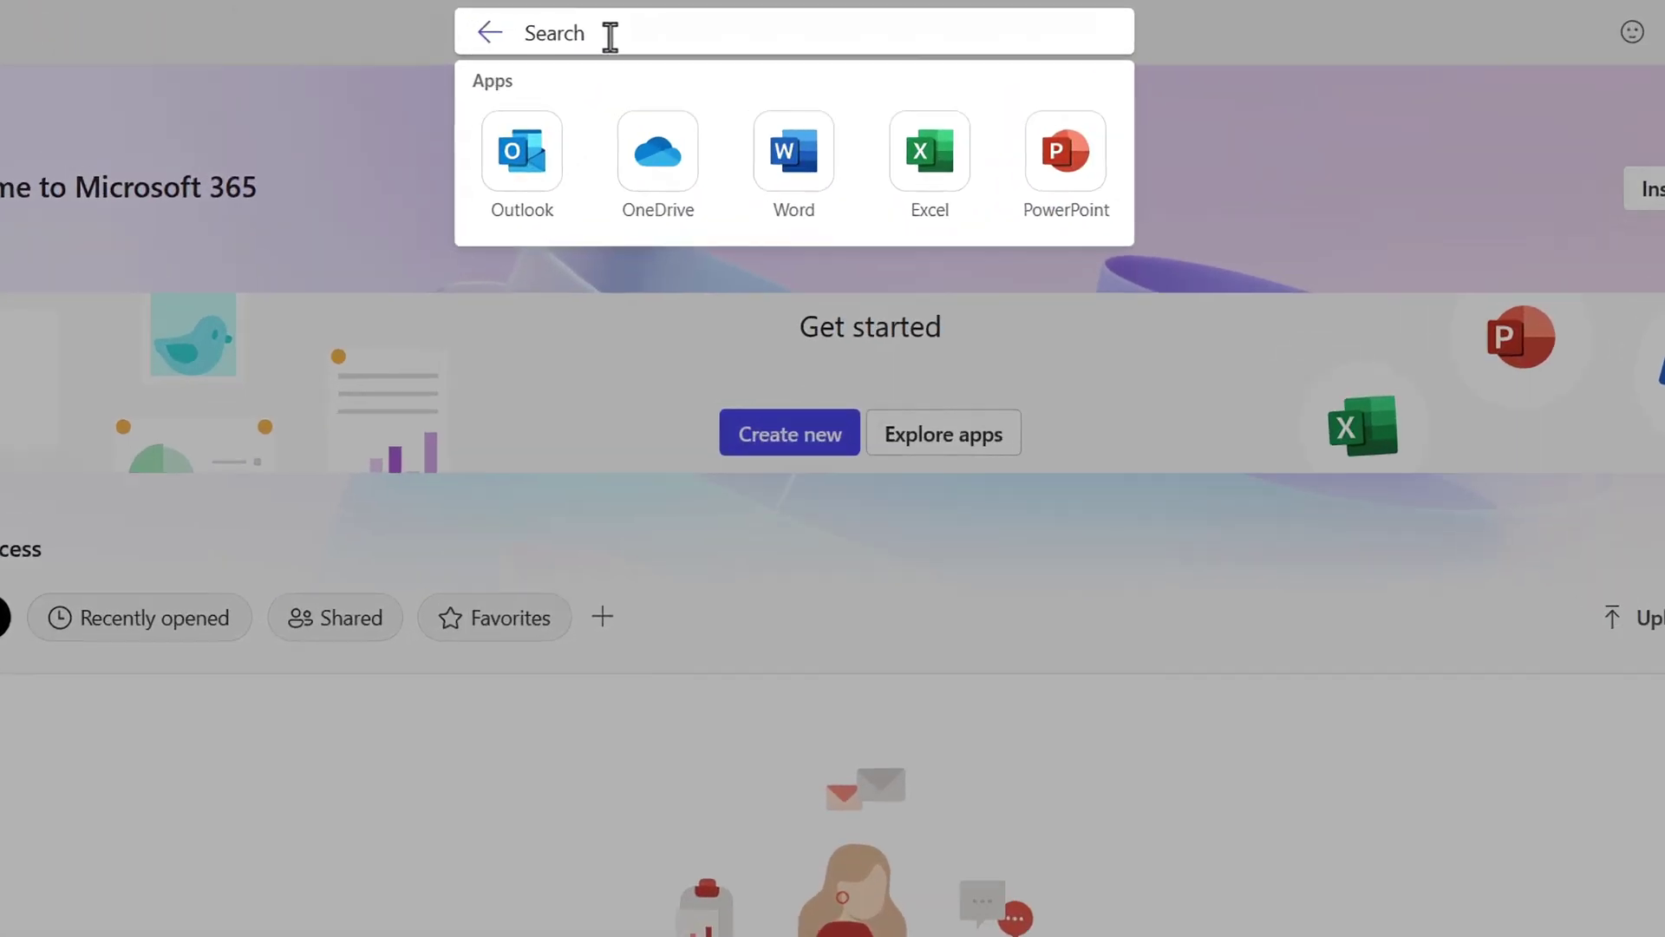
# - Search Microsoft 365 home for '2025 company acquisition plan', which finds no results
pyautogui.write('2025 company acquisition plan')
pyautogui.press('Return')
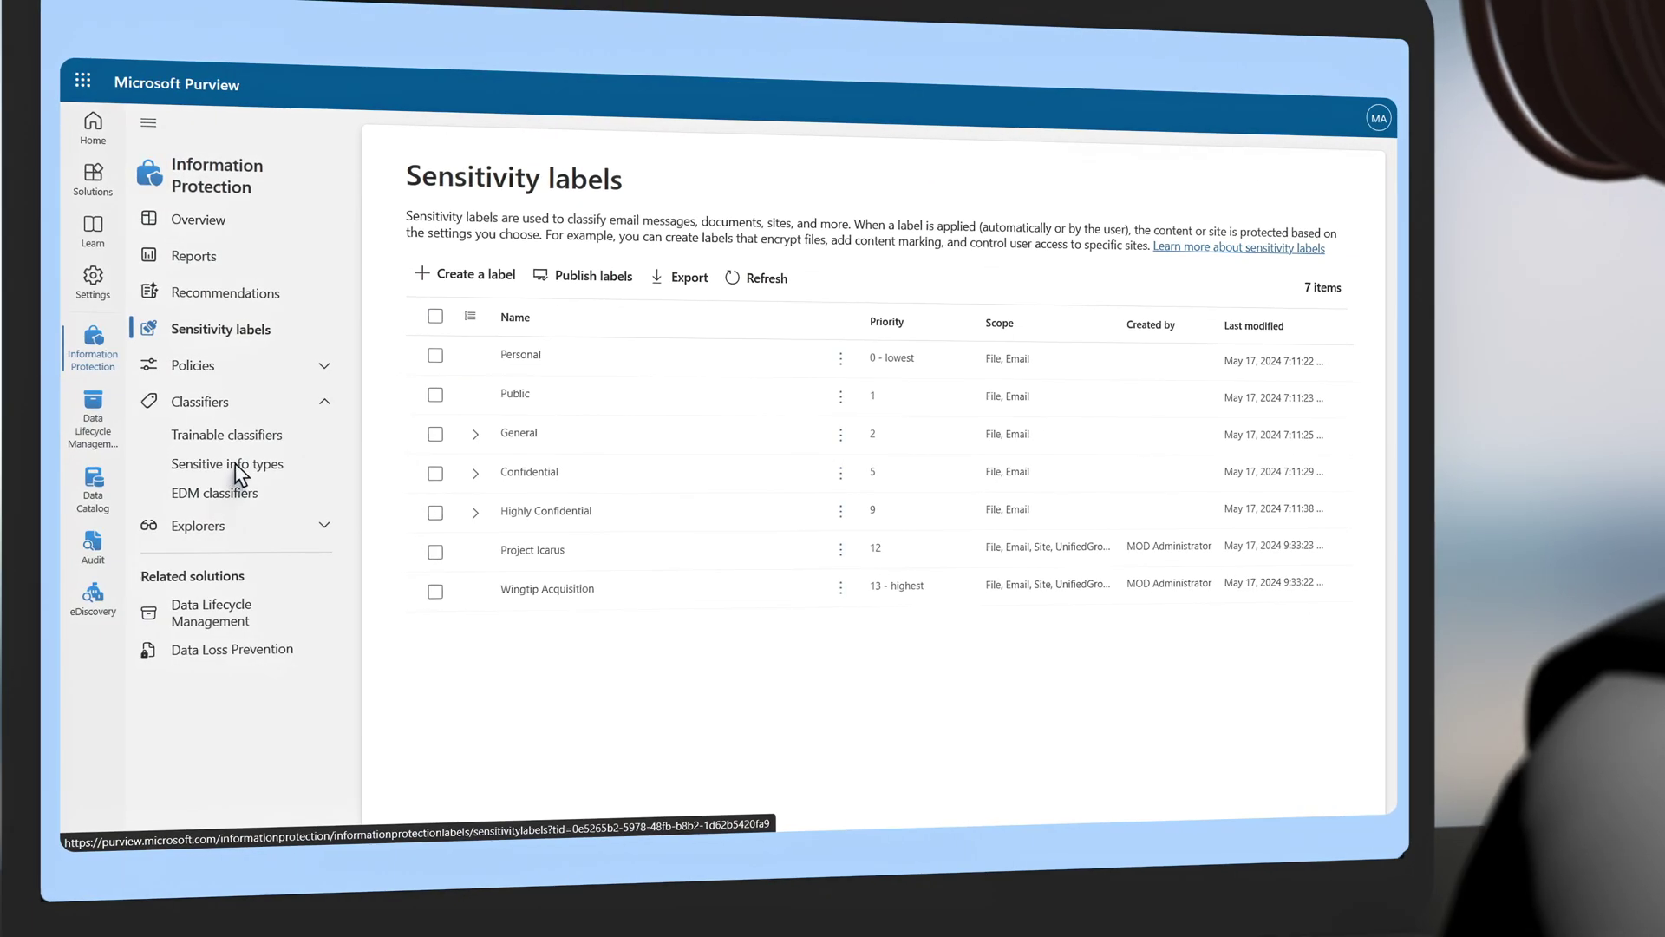
# - Open the Sensitive info types list in Microsoft Purview
pyautogui.click(236, 465)
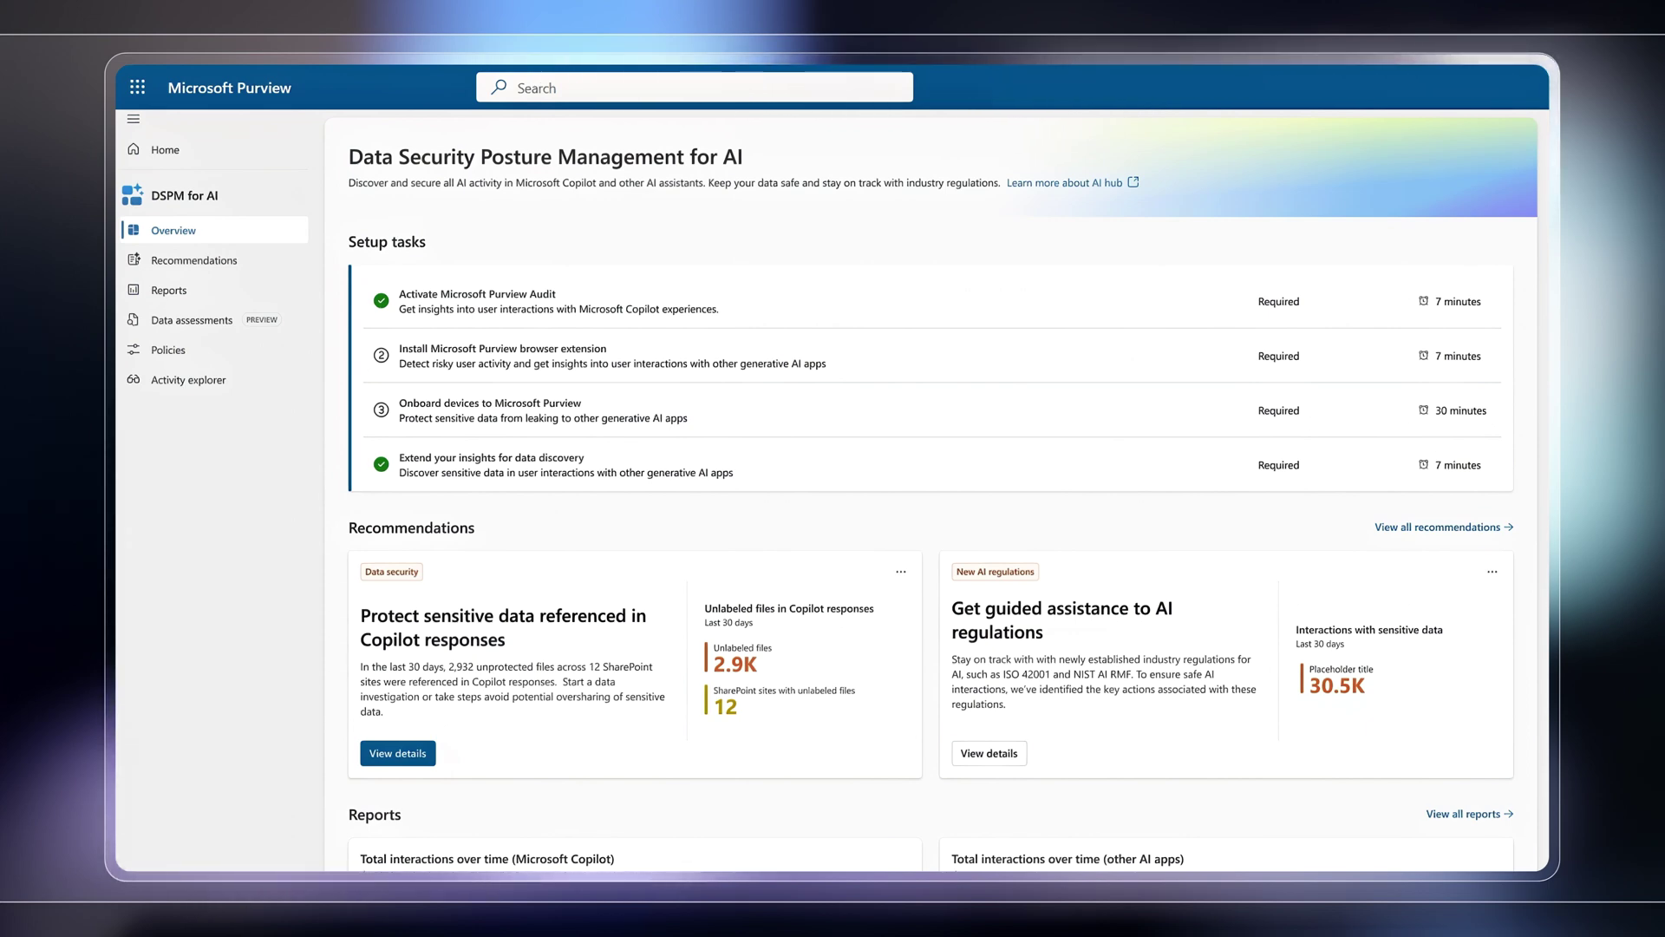
# - Scroll the DSPM for AI overview down through Recommendations toward Reports
pyautogui.scroll(-5, 943, 475)
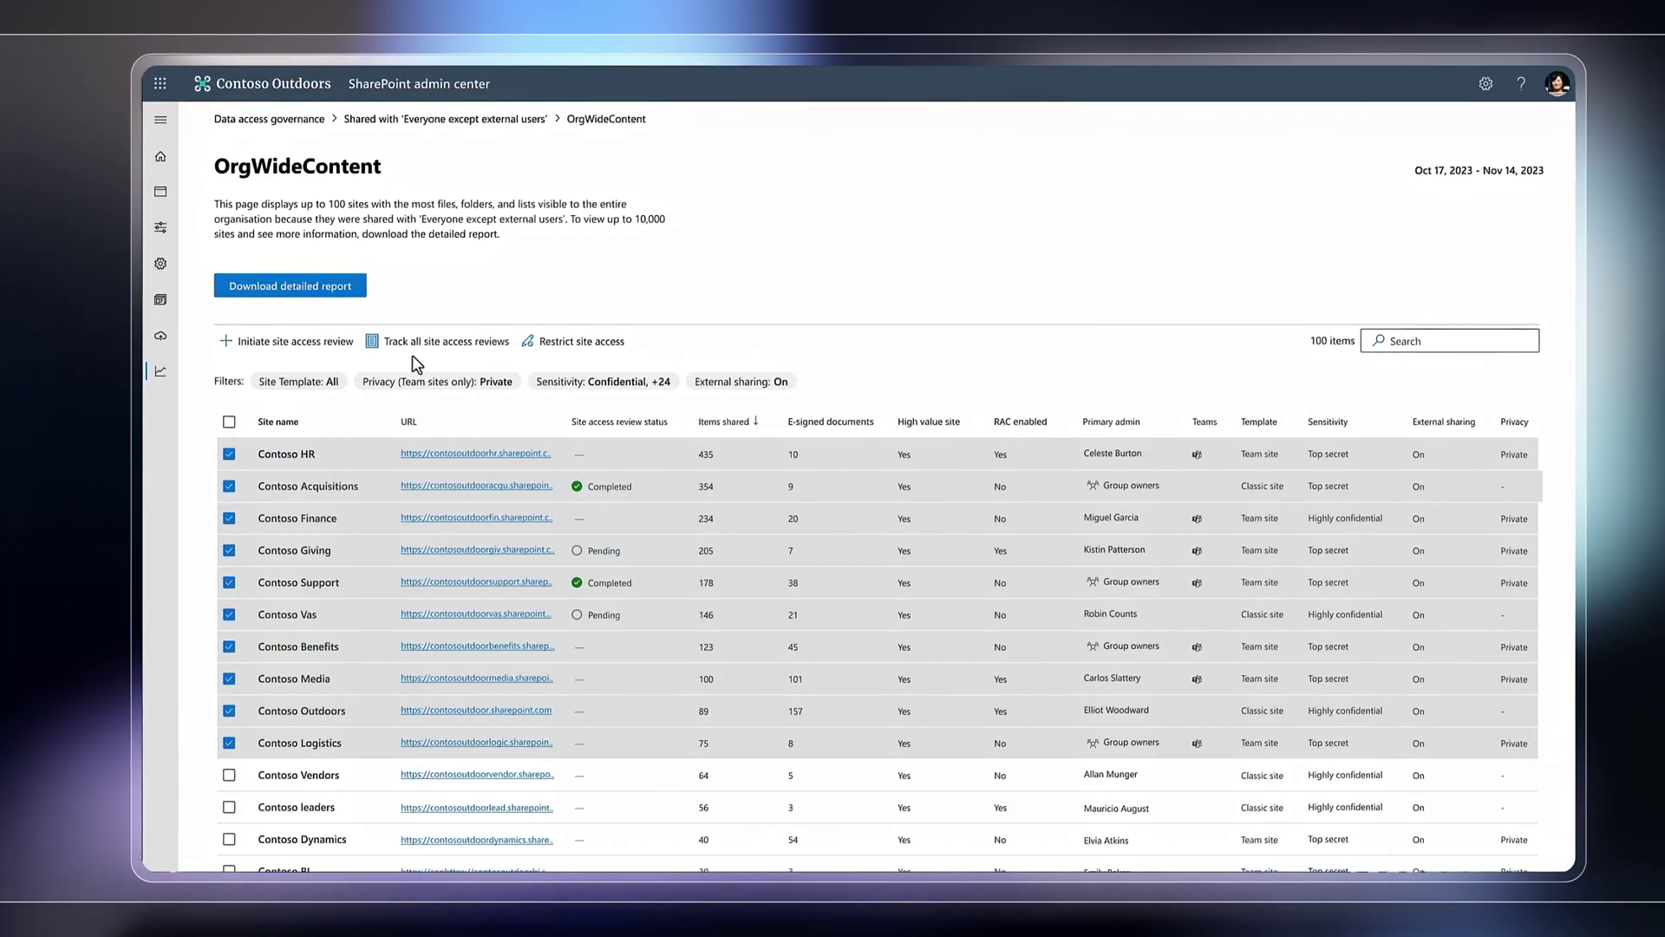
# - Request a site access review with a pasted comment, then restrict Contoso Acquisitions to the APAC team group
pyautogui.click(390, 343)
pyautogui.write("These sites have content shared with the entire organization but seem to be sensitive. Please review the content for it's relevant access and permissions.")
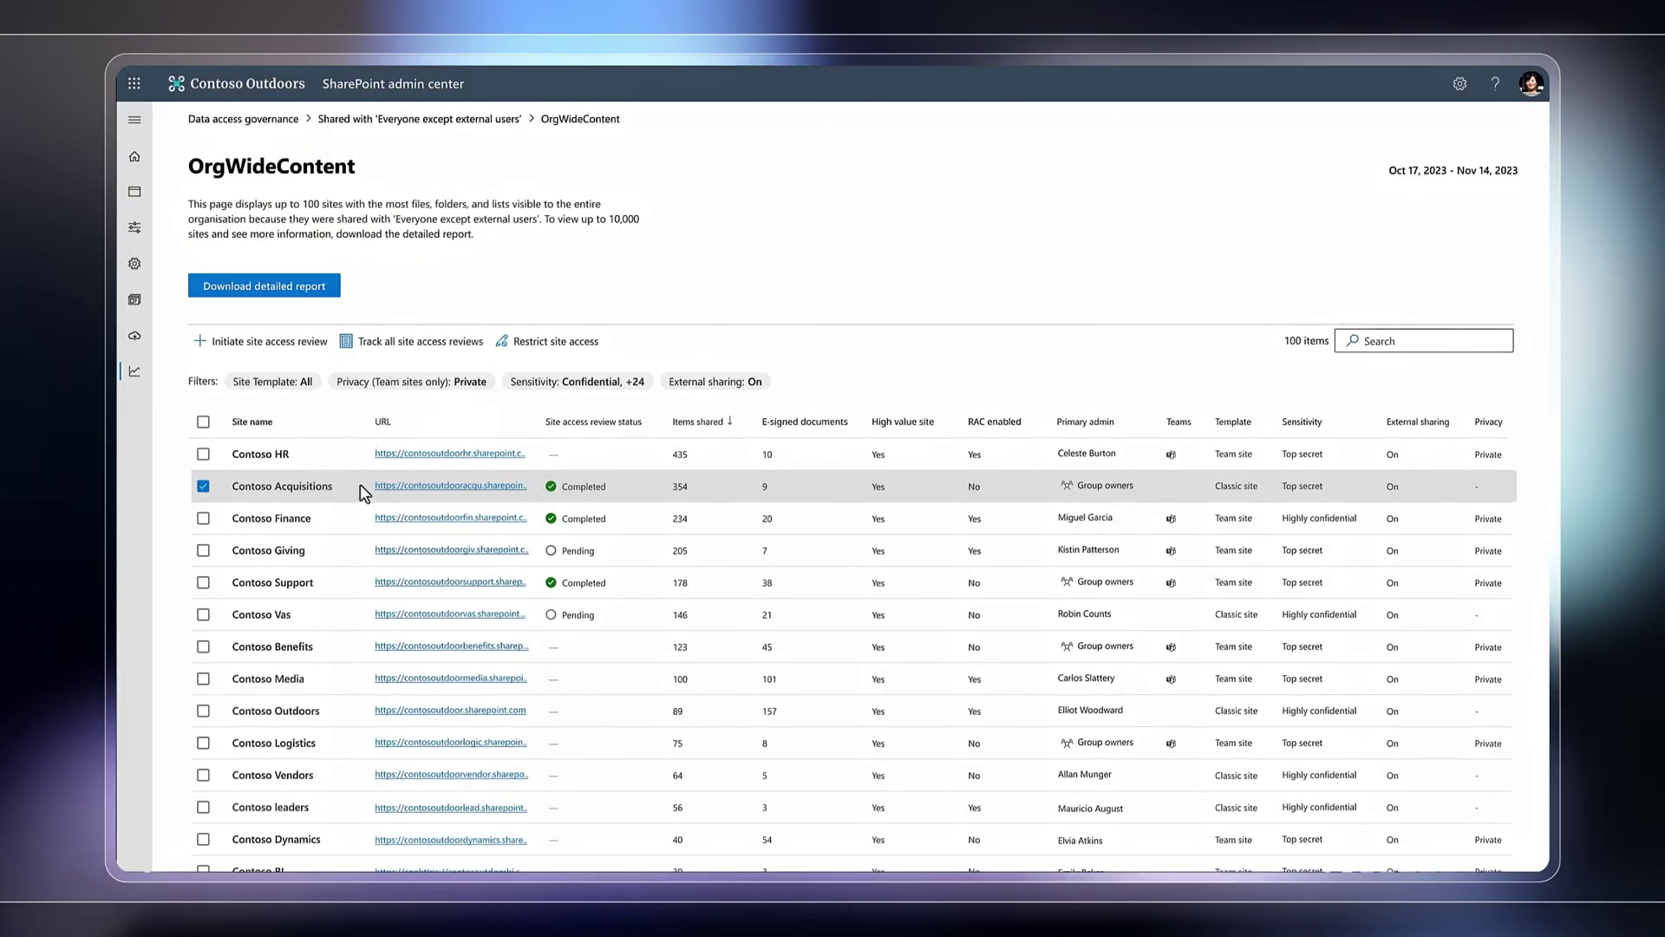
pyautogui.click(537, 348)
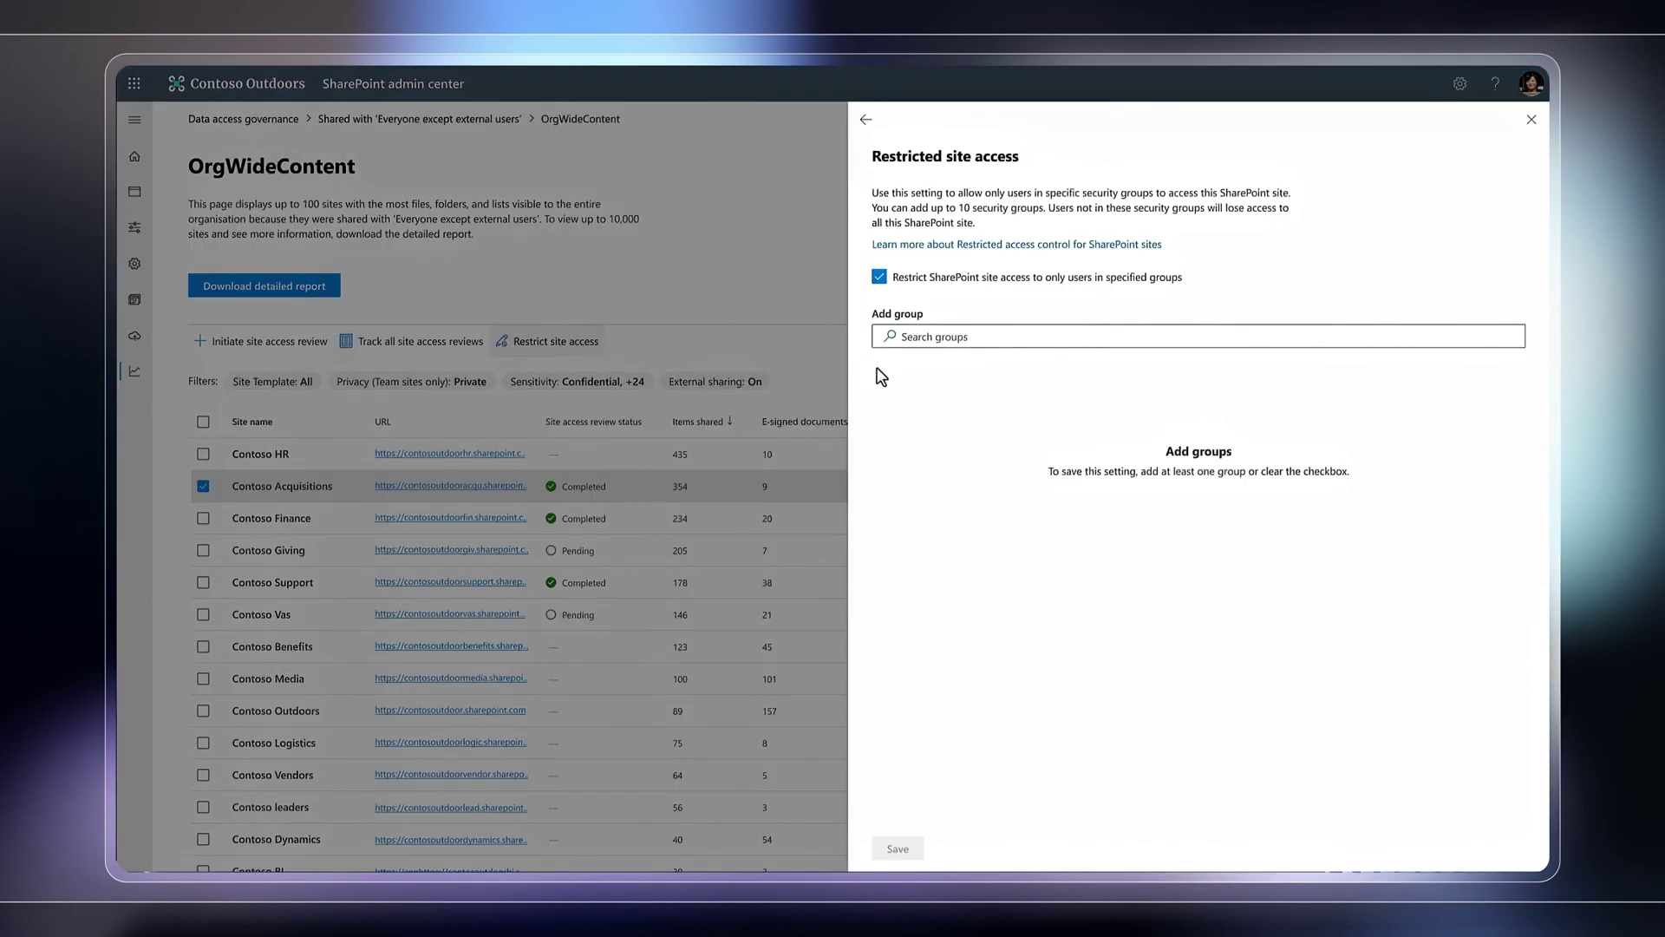
pyautogui.click(1023, 344)
pyautogui.click(985, 370)
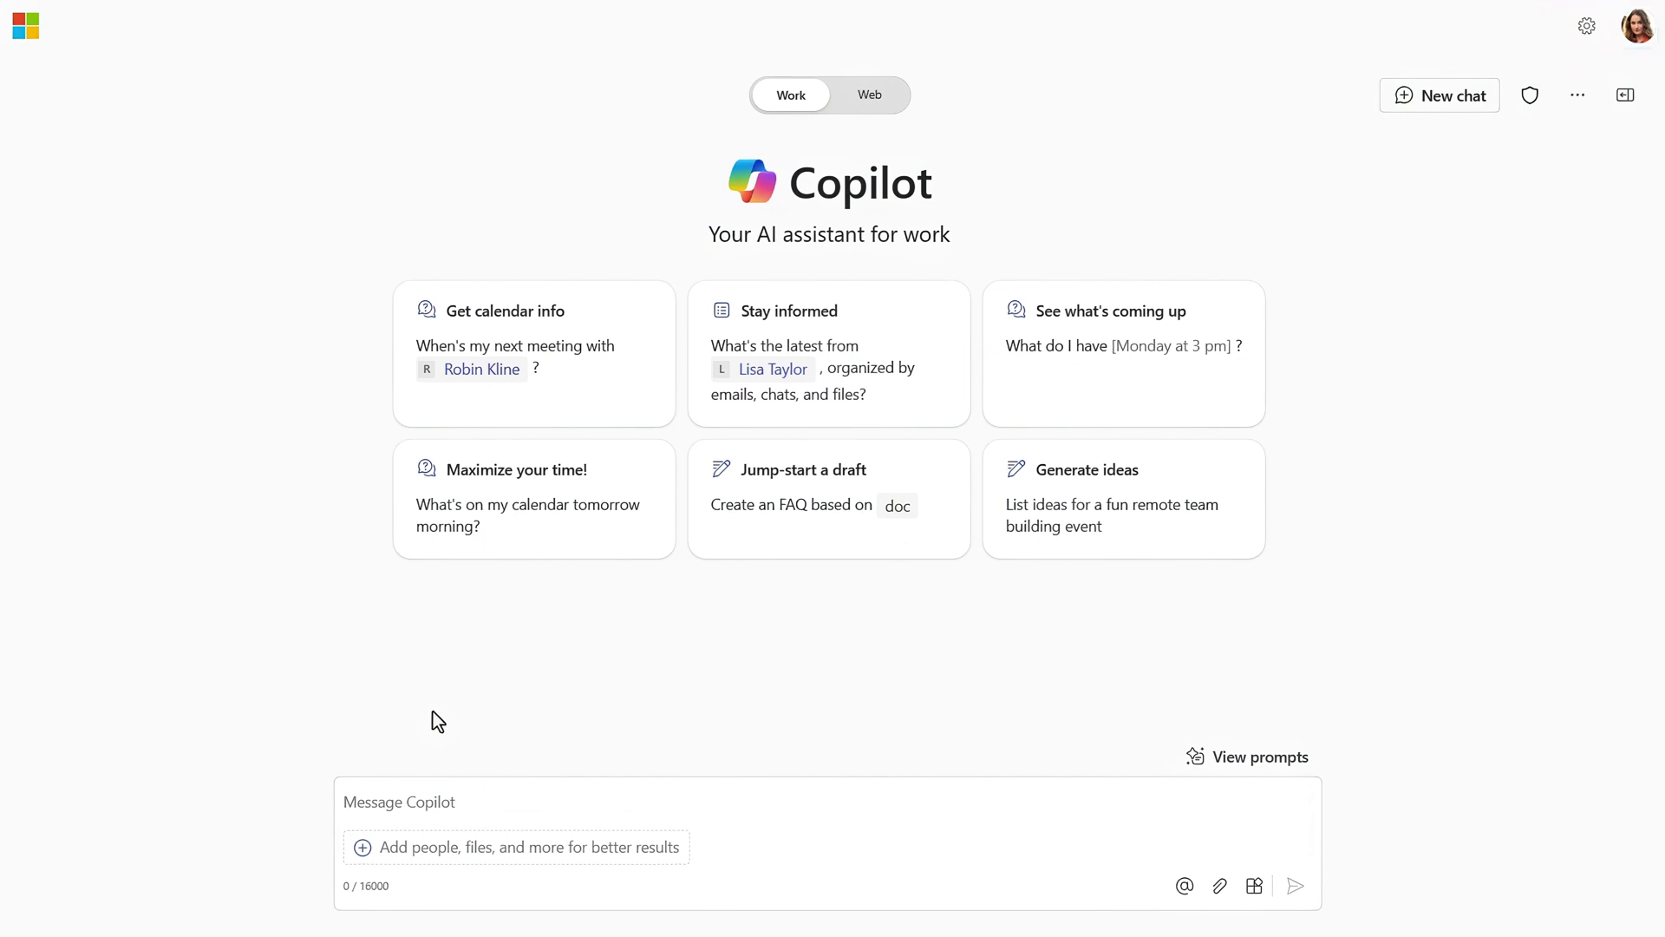
# - Ask Copilot 'Tell me about the 2025 product plans'
pyautogui.click(420, 797)
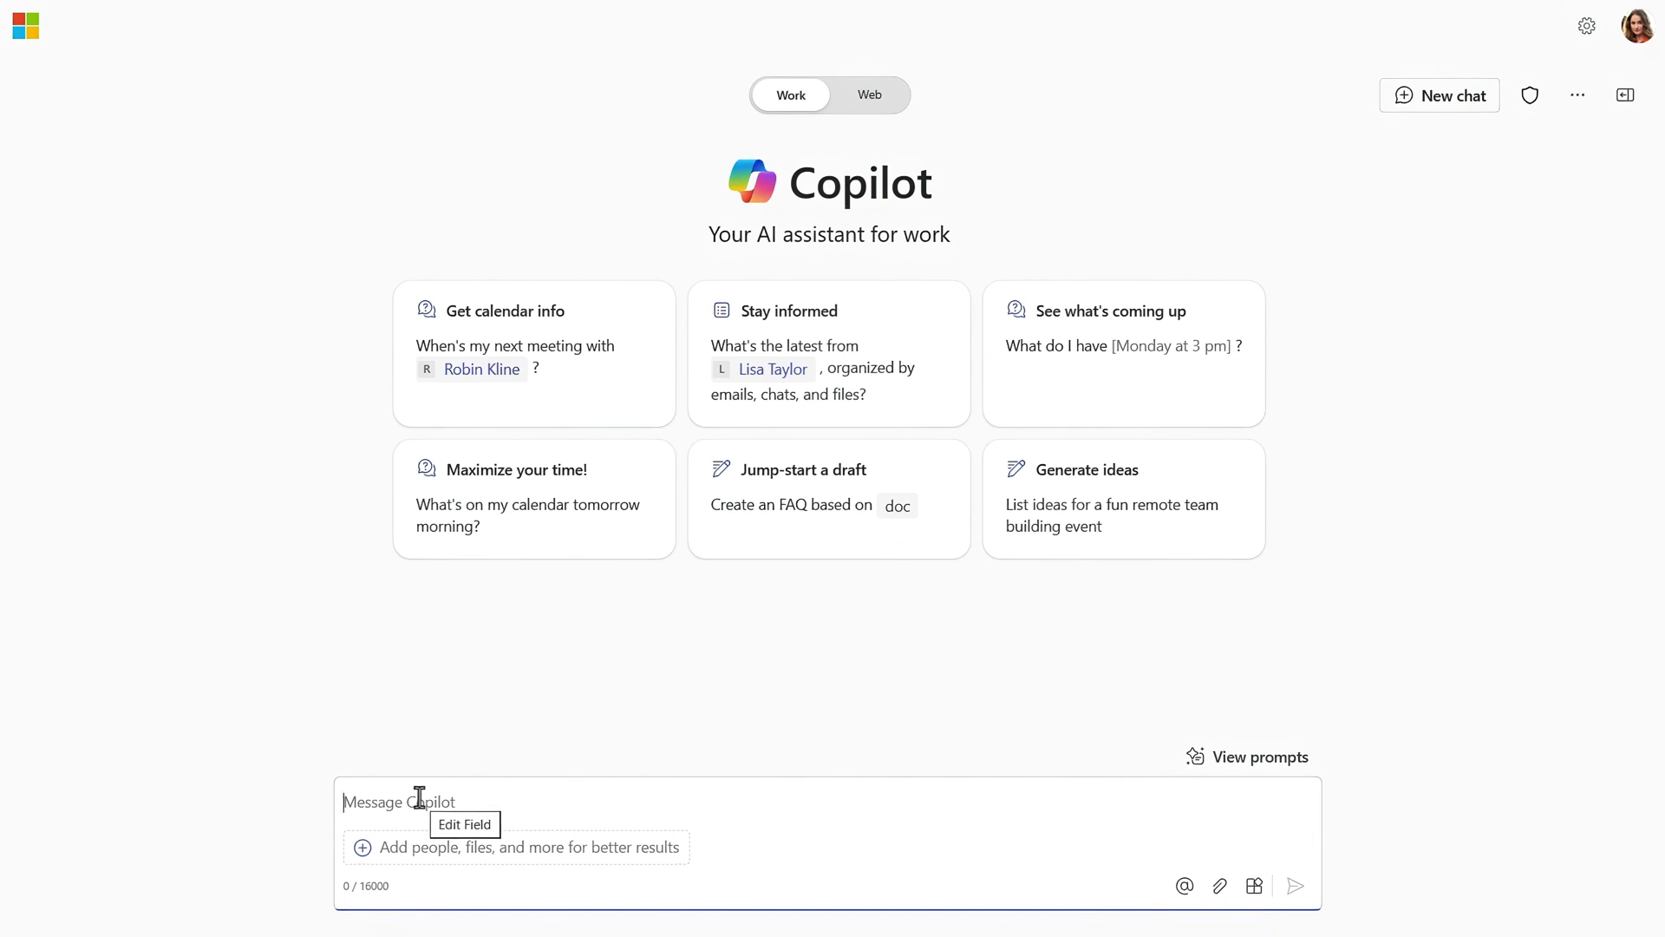
pyautogui.write('Tell me about the 2025 product plans')
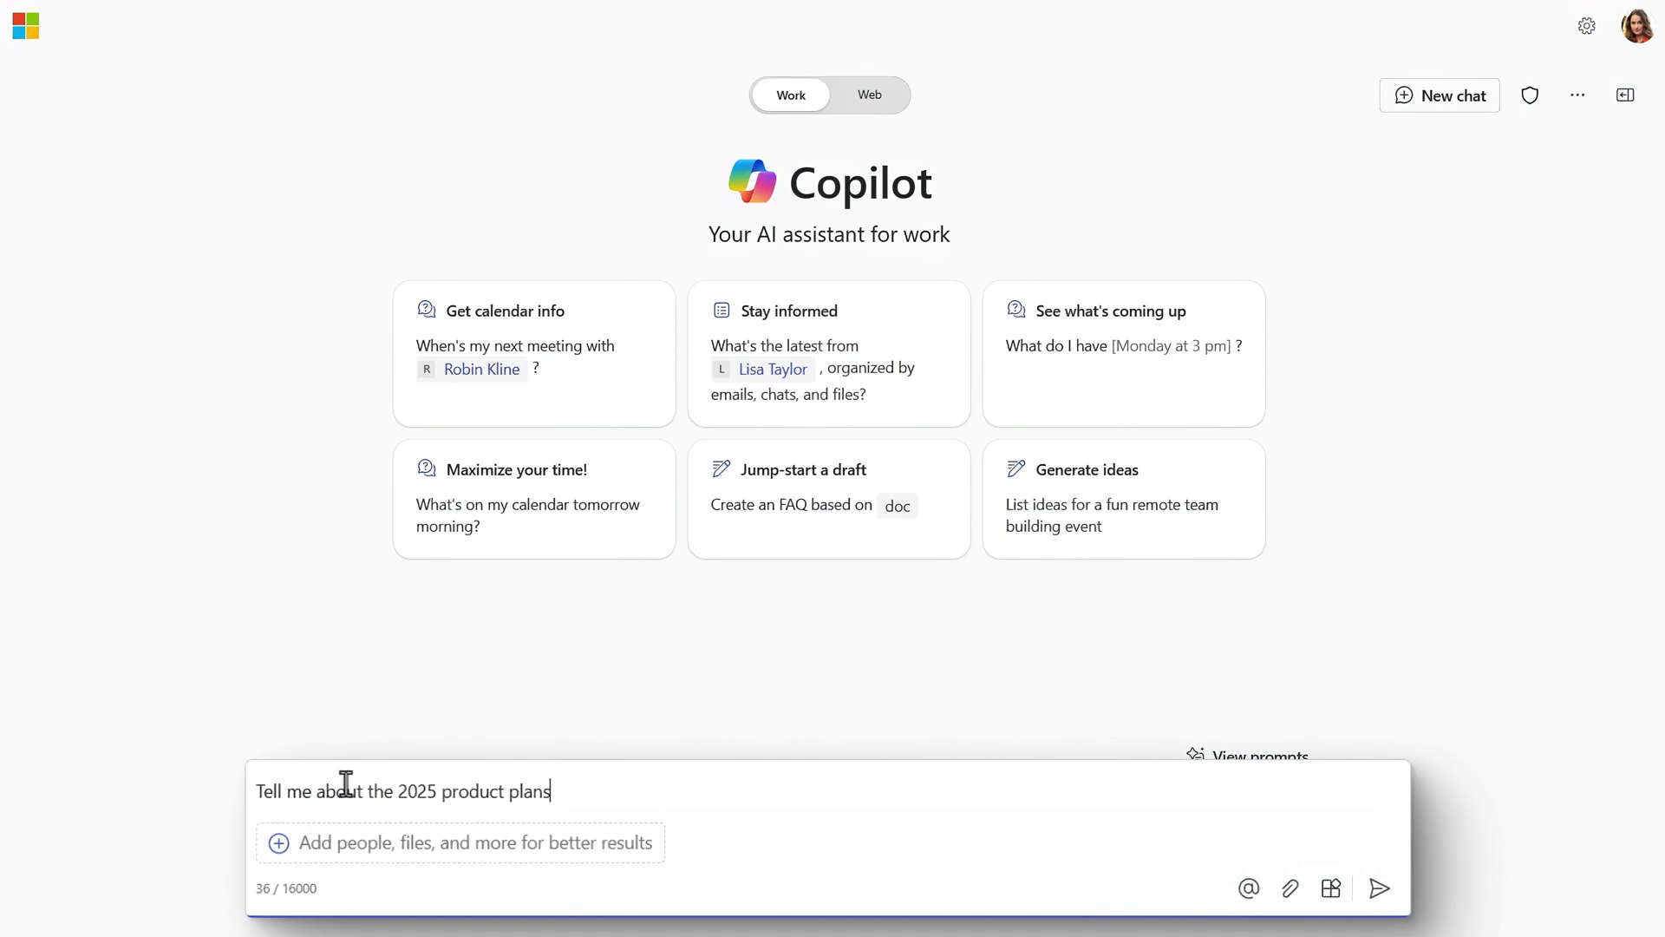
pyautogui.press('Return')
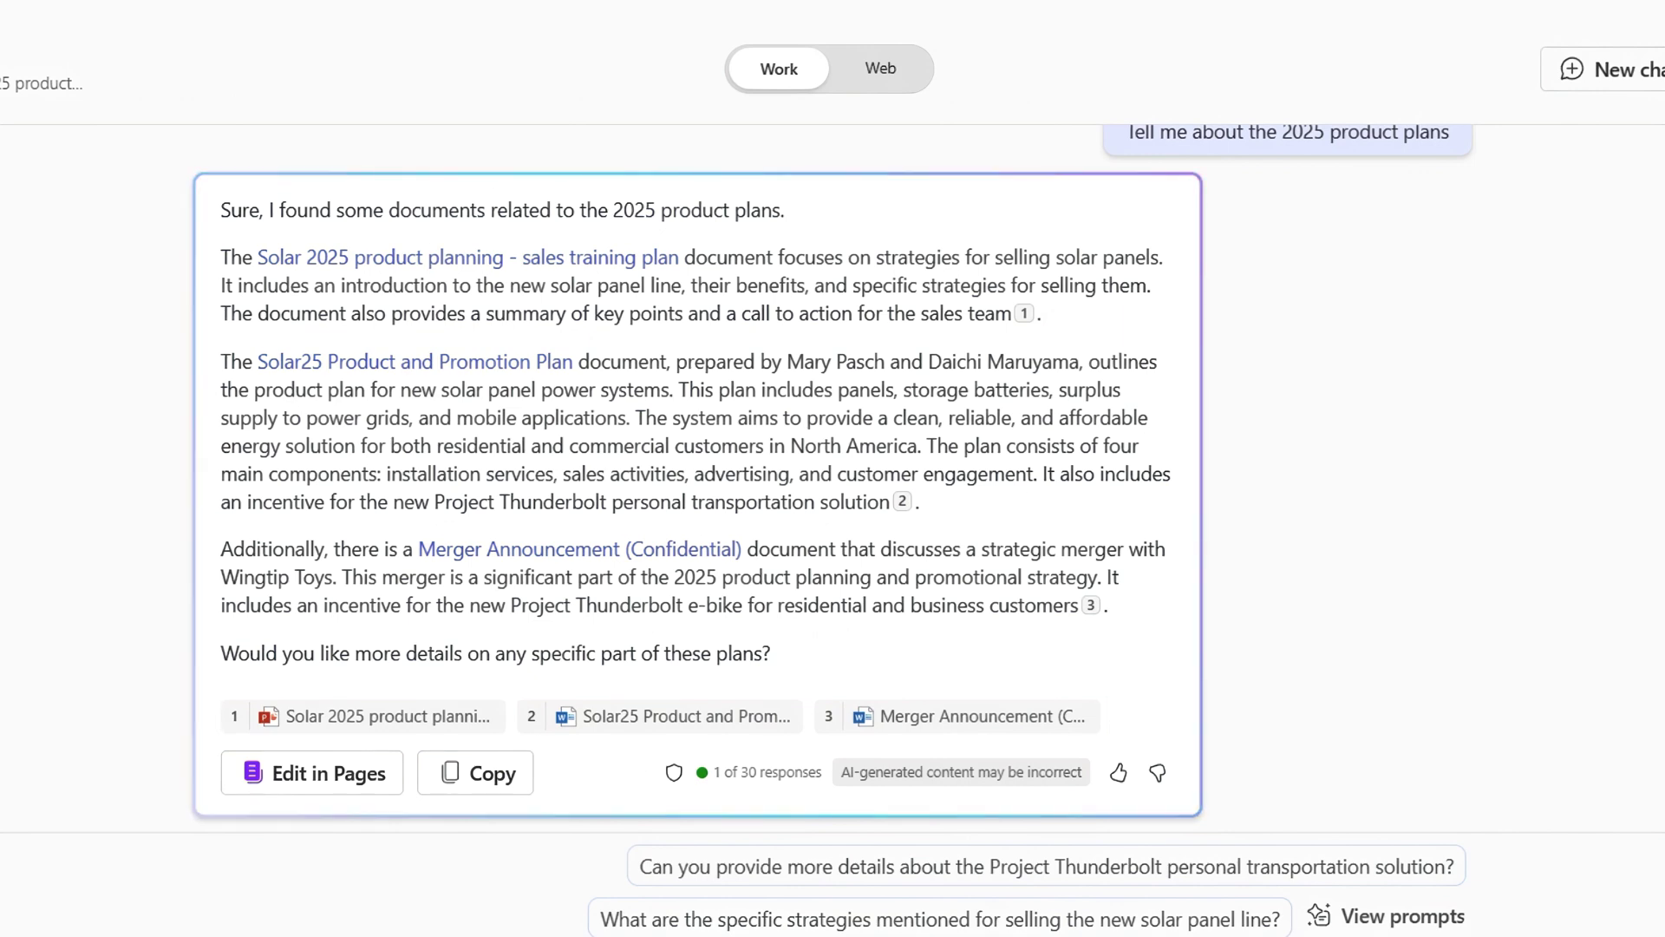
pyautogui.click(457, 364)
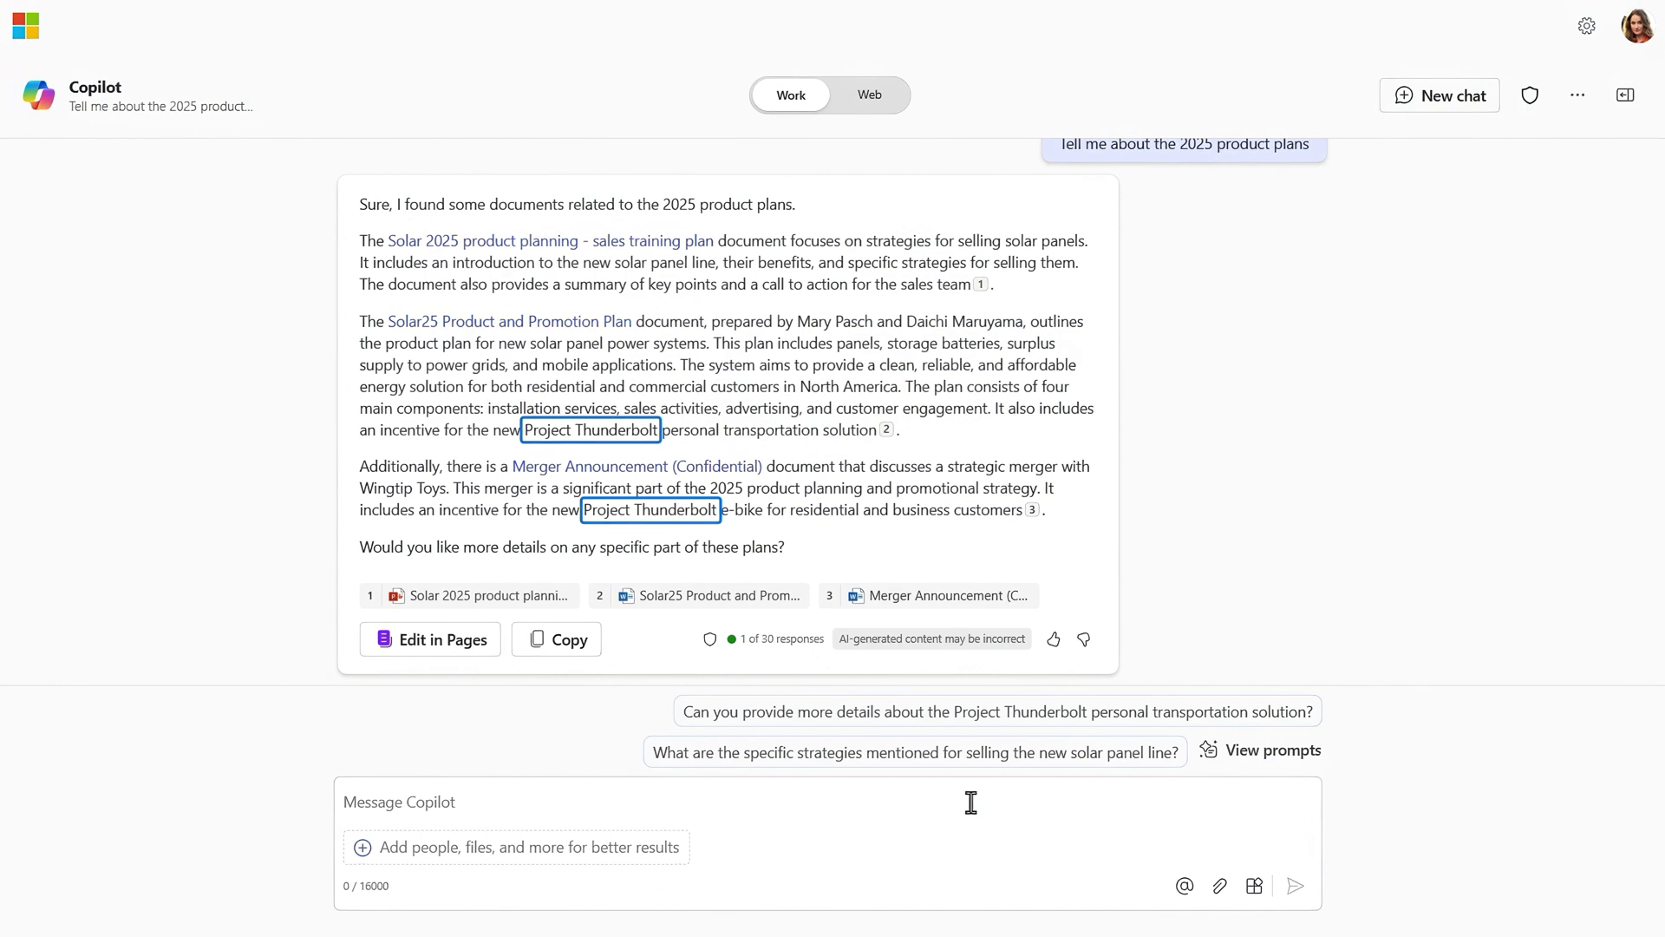
# - Send the suggested Project Thunderbolt question, then open Thunderbolt Specifications v1.0 at Technical Specifications
pyautogui.click(1013, 723)
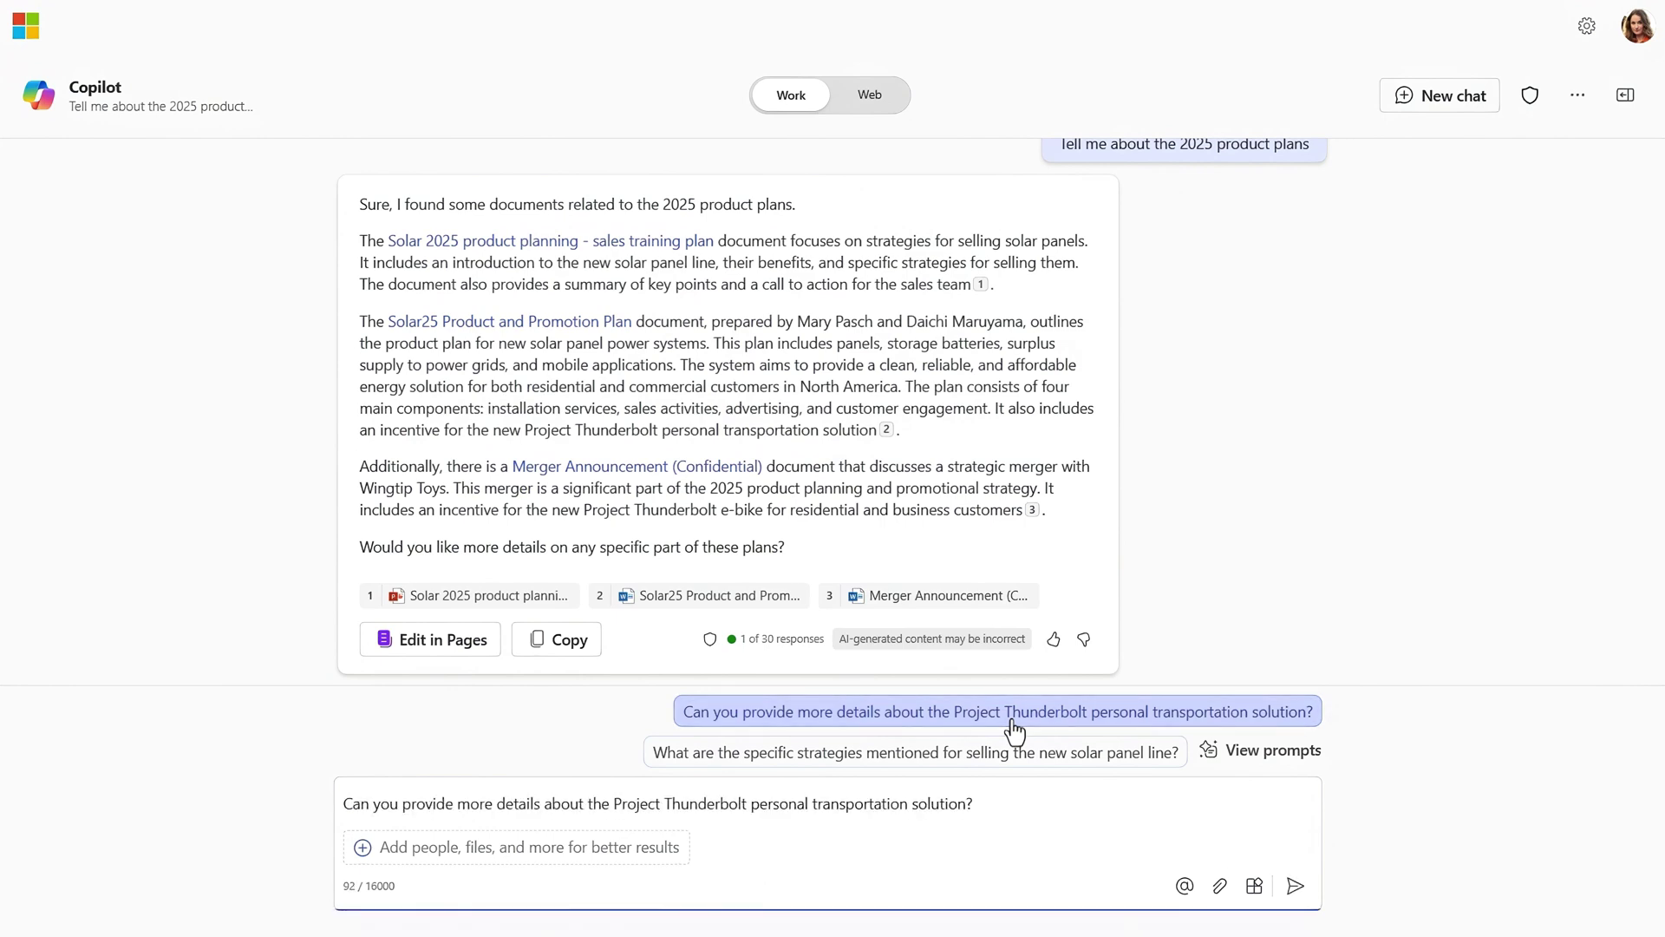
pyautogui.click(1293, 886)
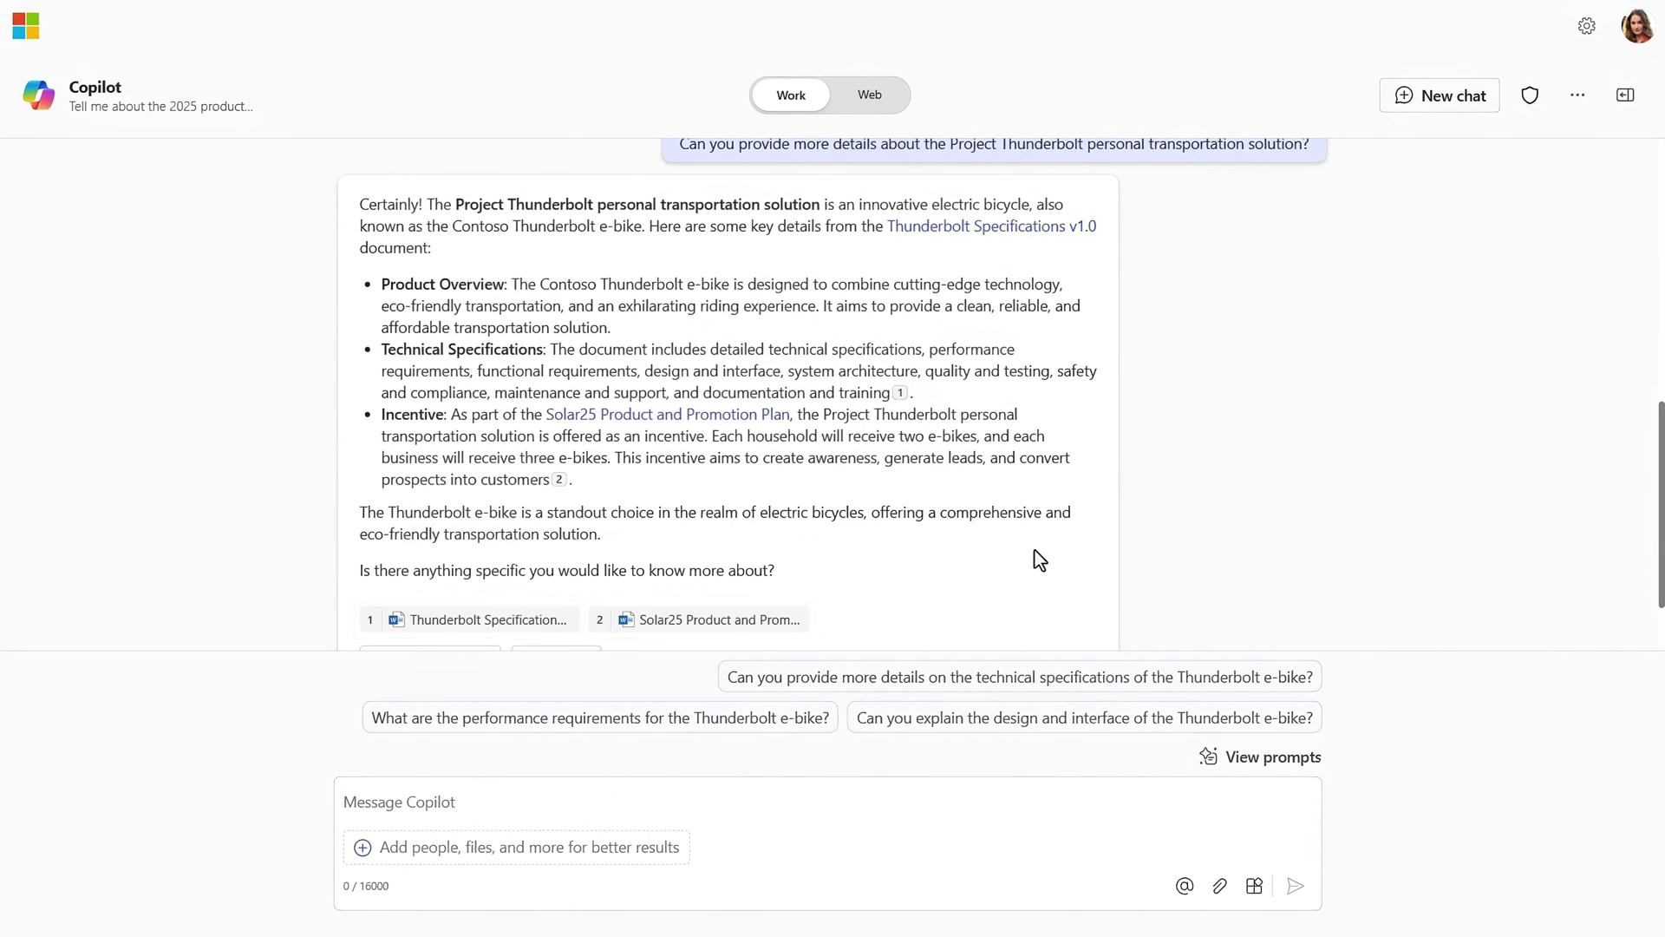
pyautogui.click(1032, 231)
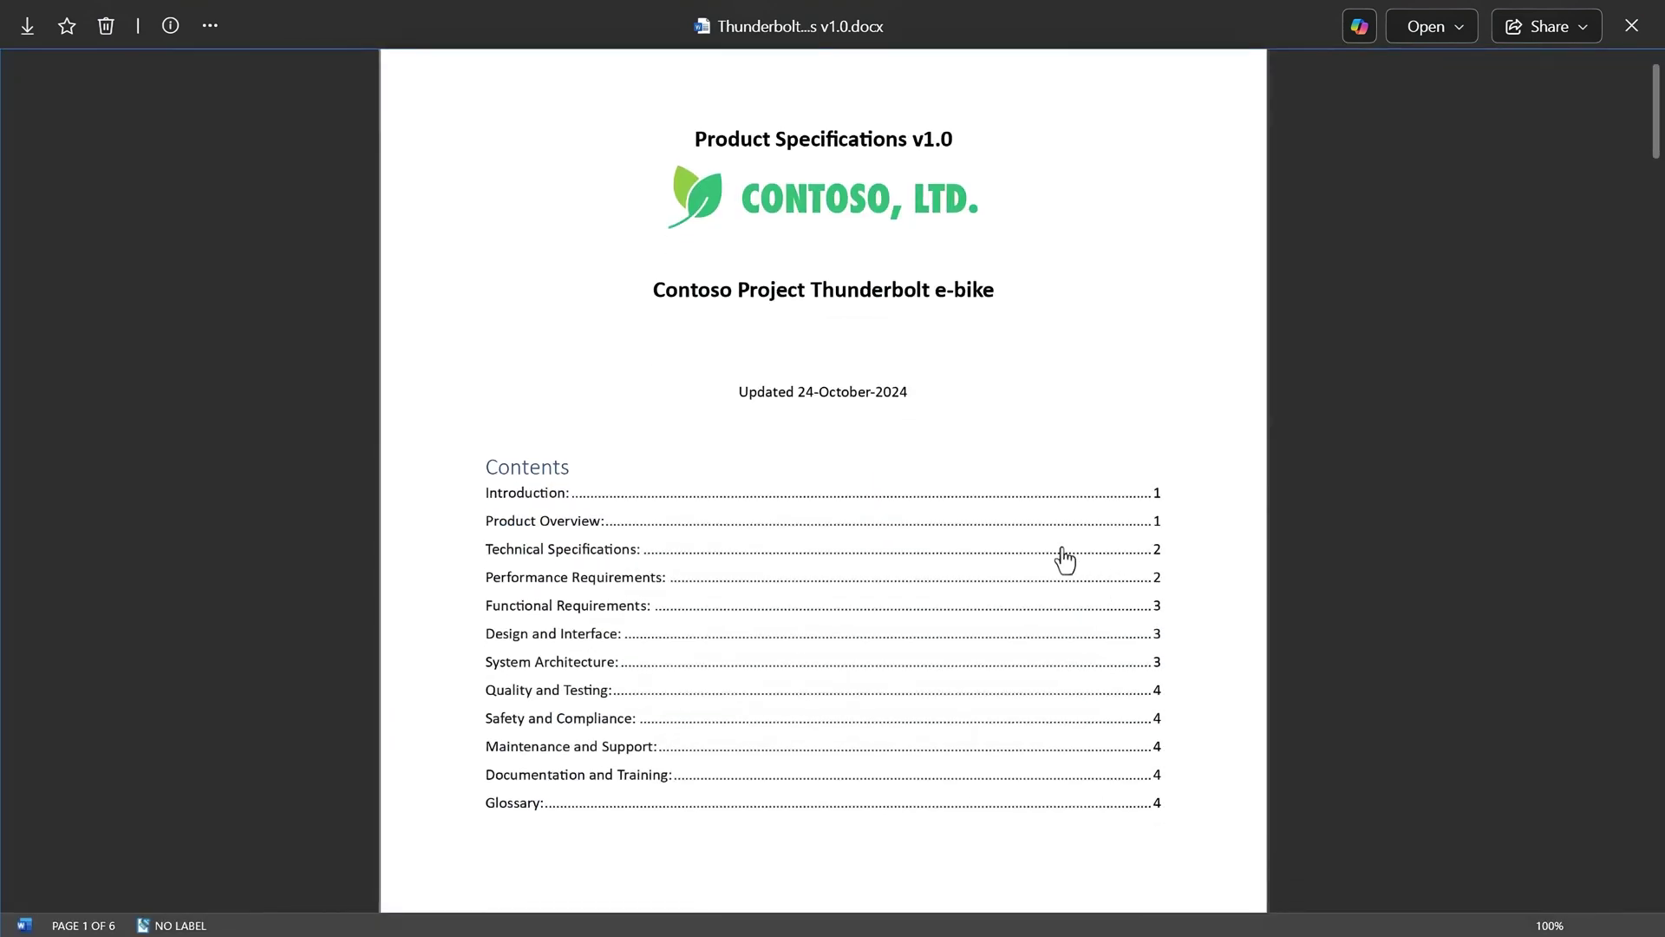
pyautogui.click(1062, 549)
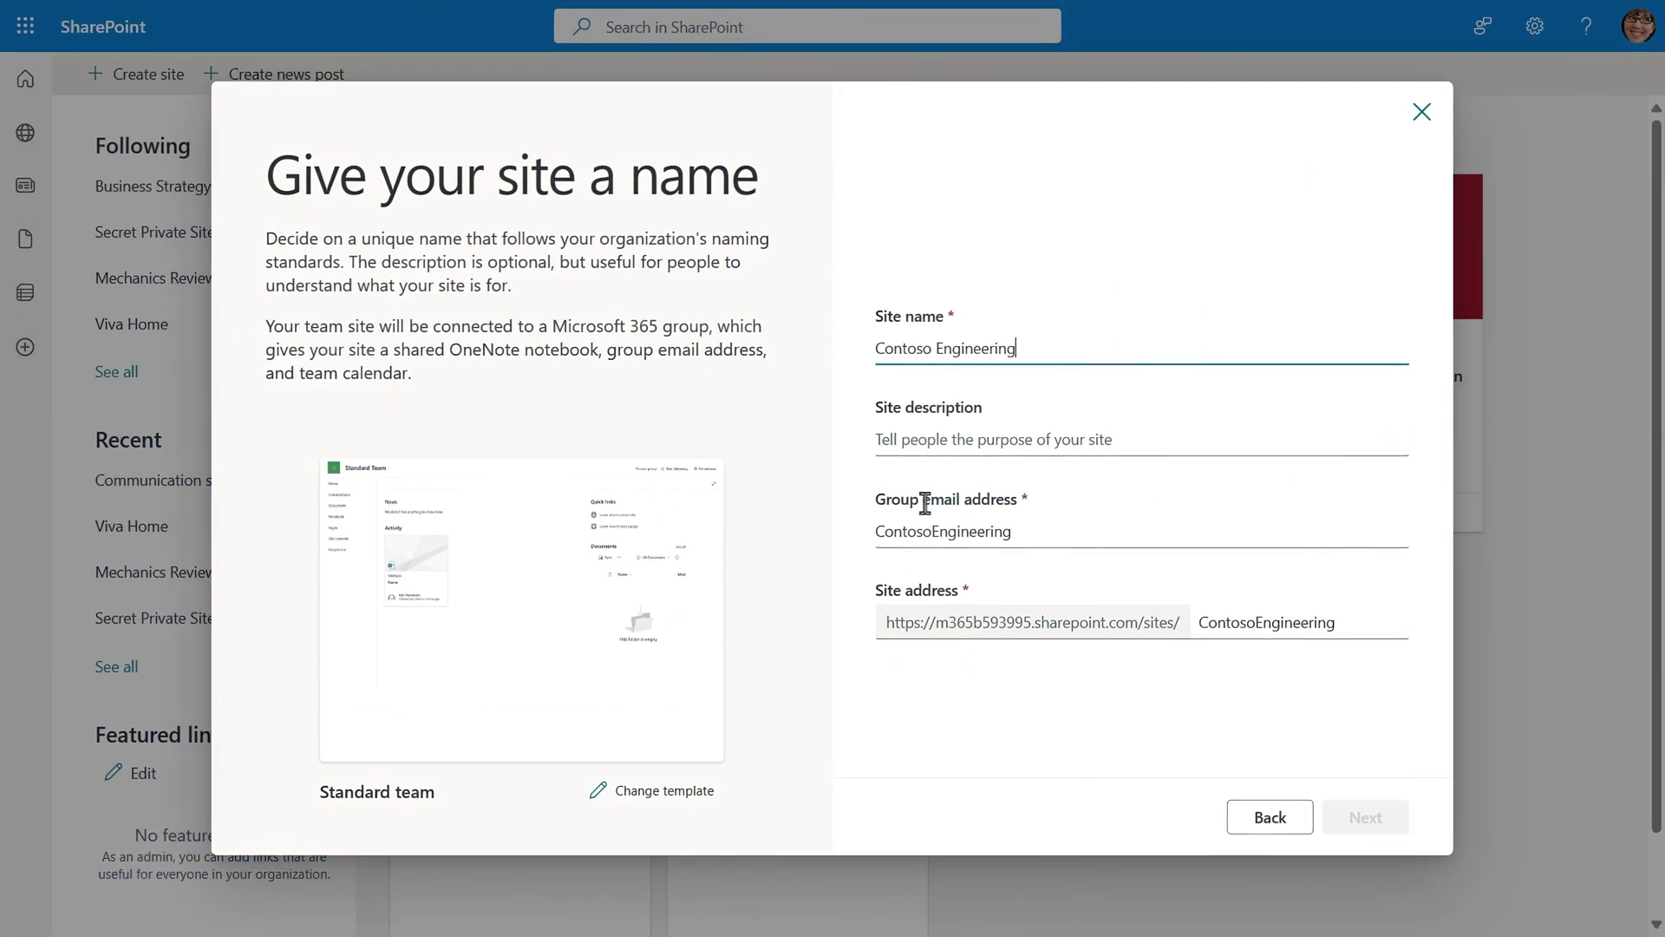
# - Set the Contoso Engineering site's privacy setting to Public
pyautogui.click(1373, 800)
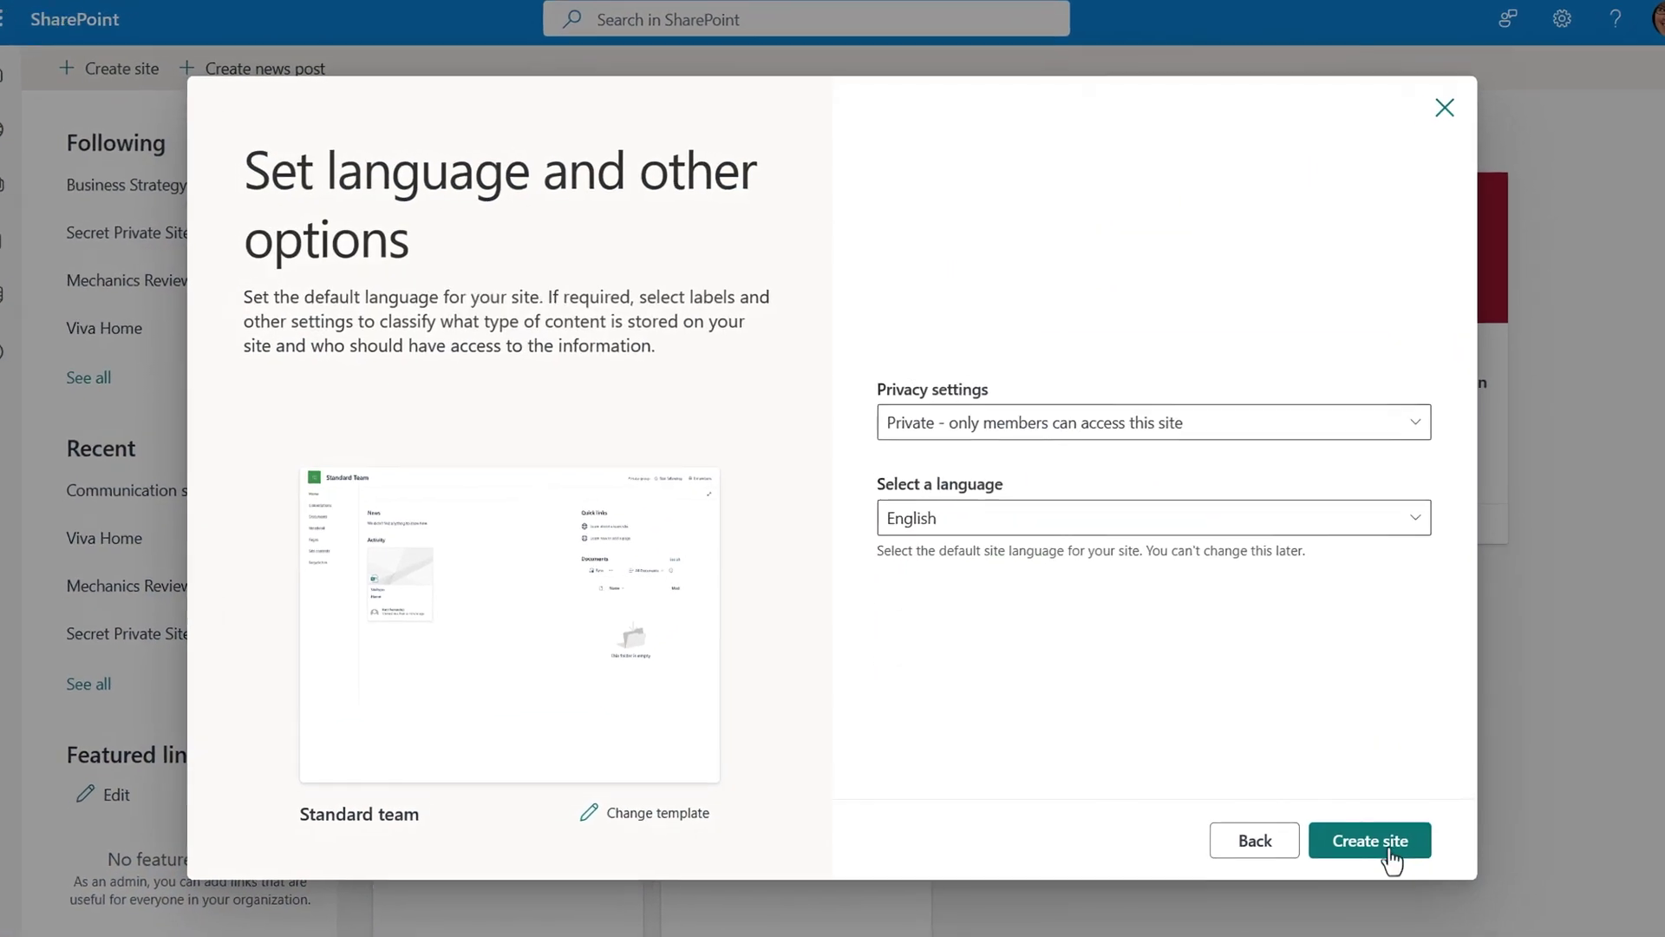
pyautogui.click(1302, 421)
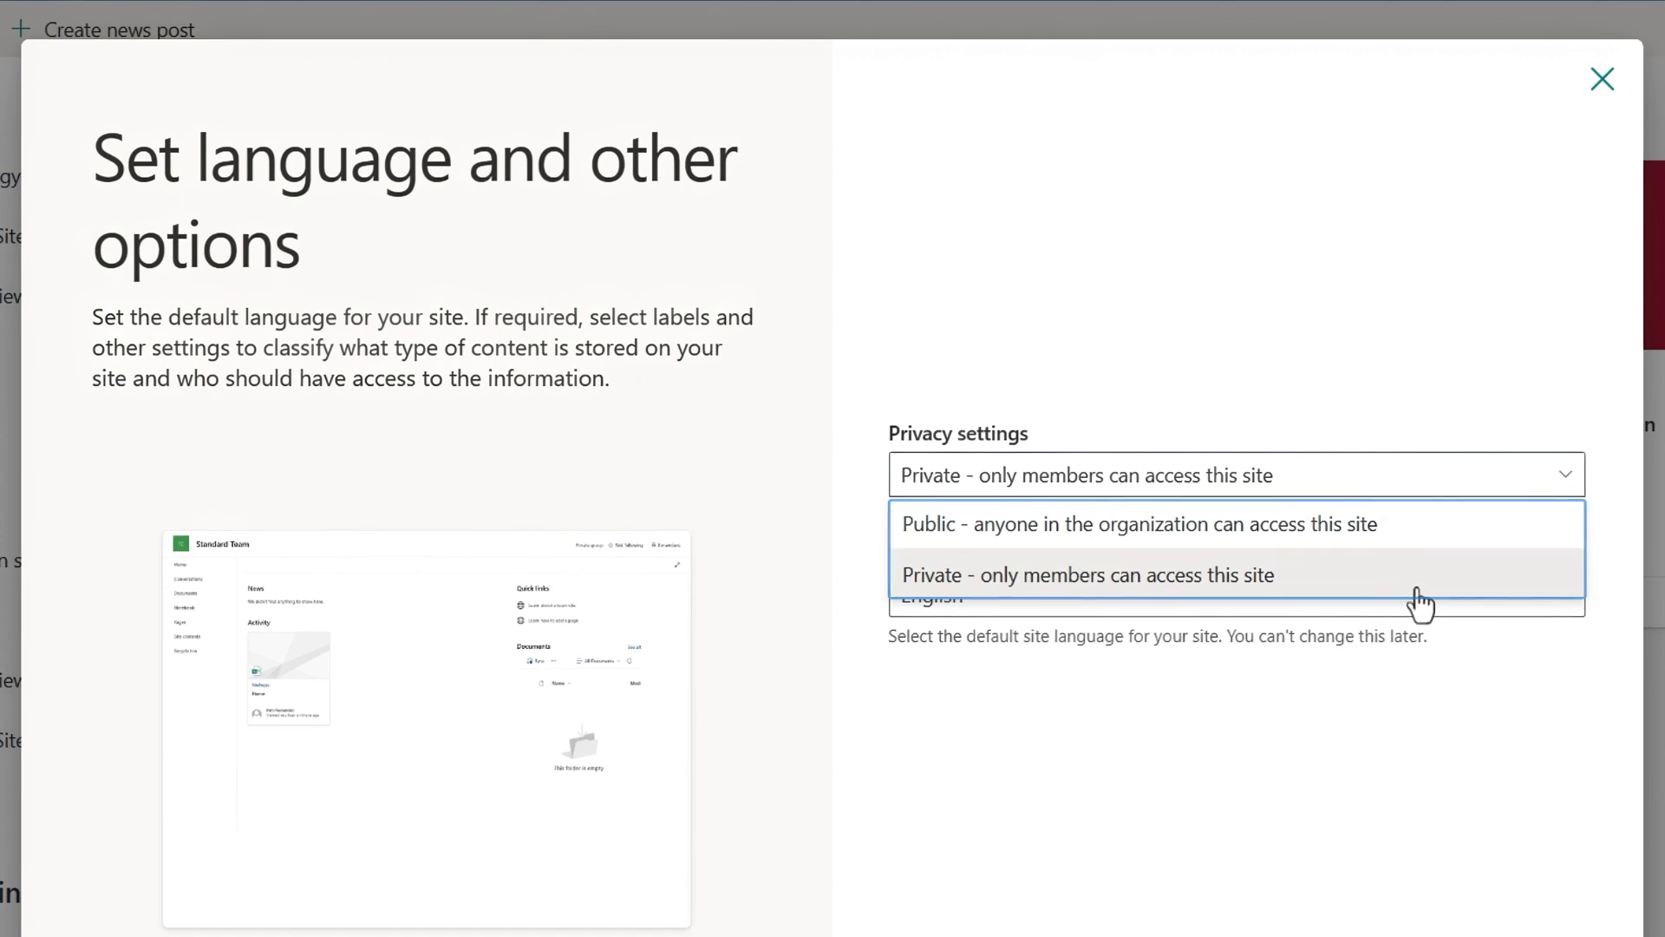
pyautogui.click(1416, 531)
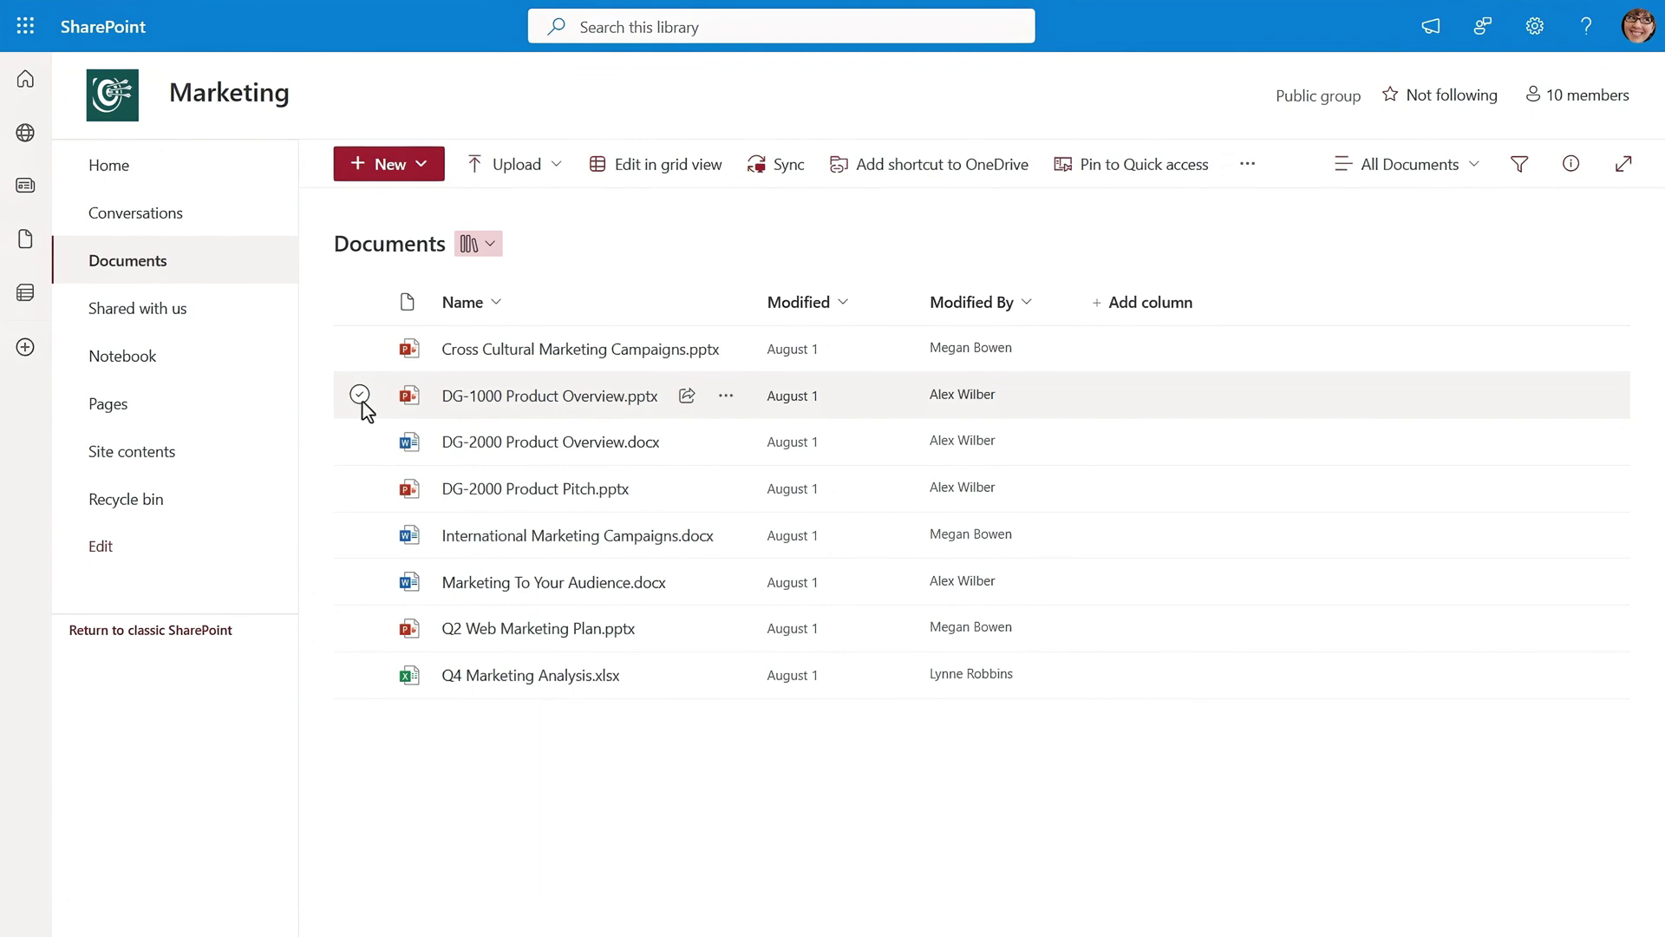
# - Copy a Contoso-wide edit link for DG-1000 Product Overview.pptx, then open the deck from the email
pyautogui.click(363, 403)
pyautogui.click(766, 173)
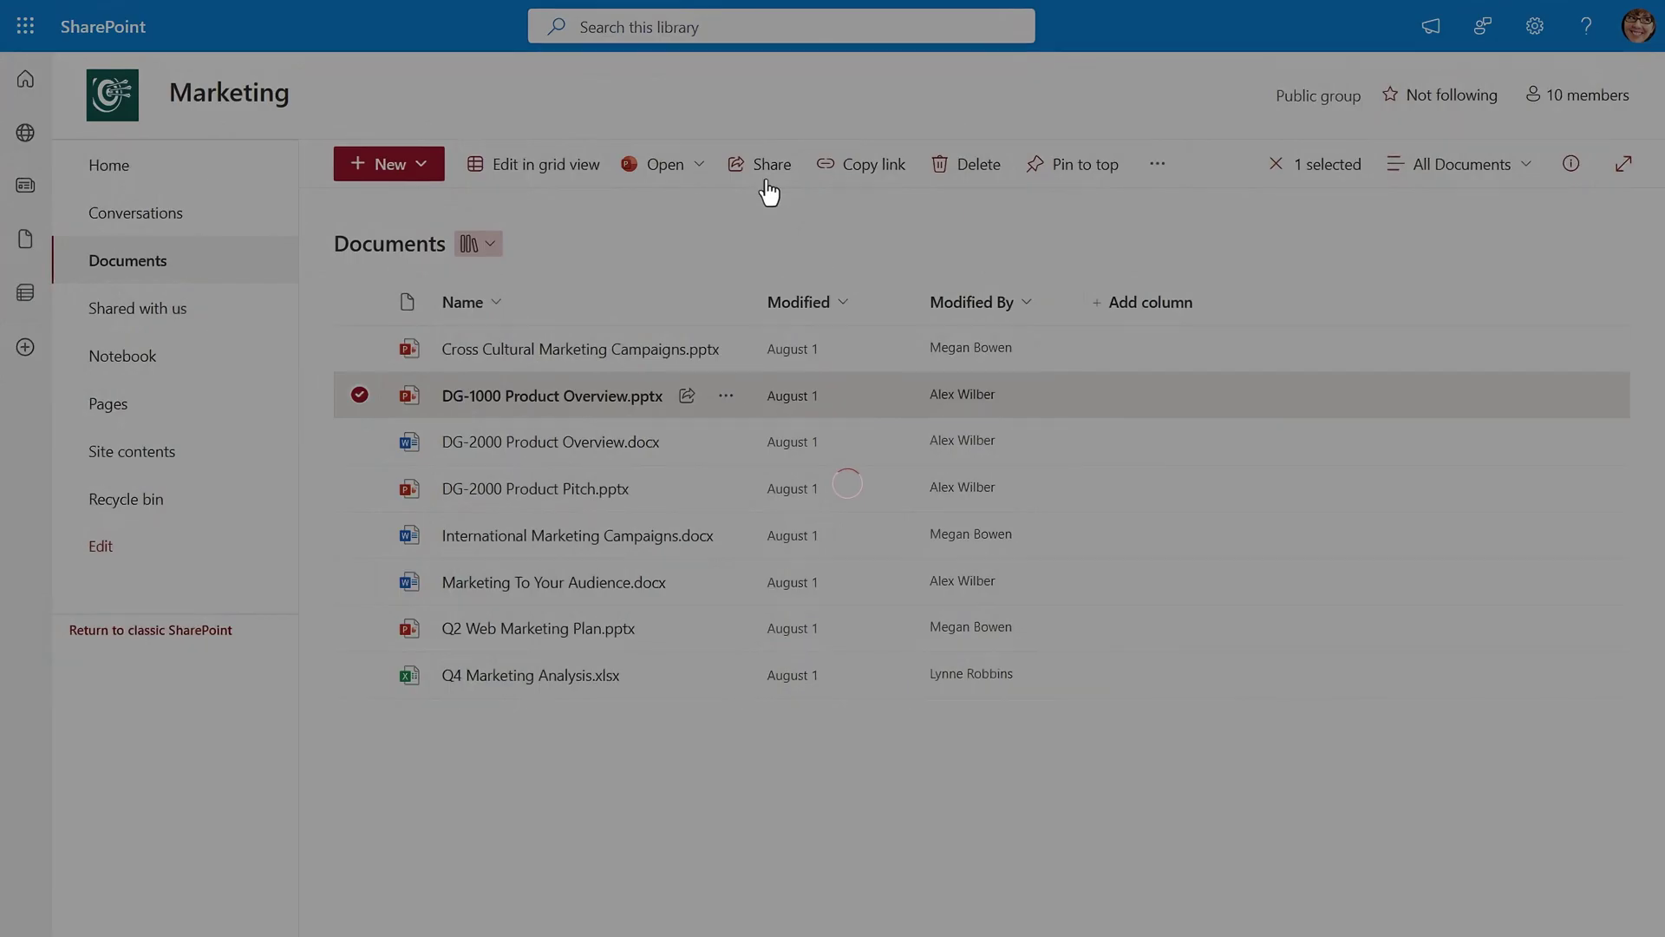
pyautogui.click(880, 599)
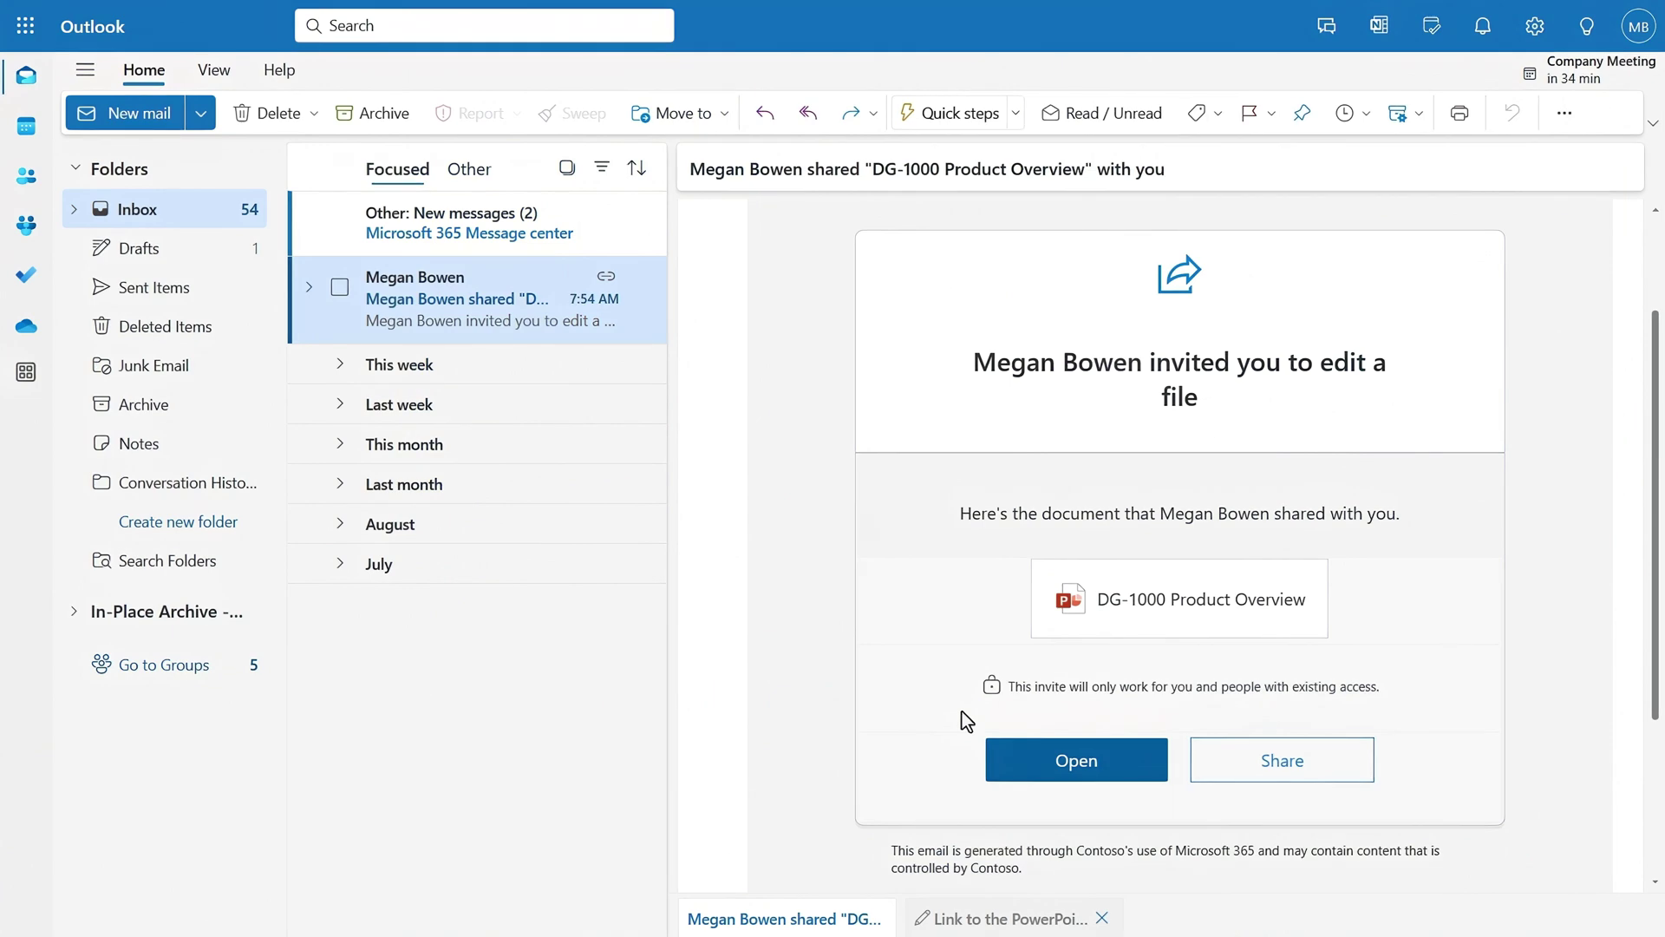
pyautogui.click(1038, 769)
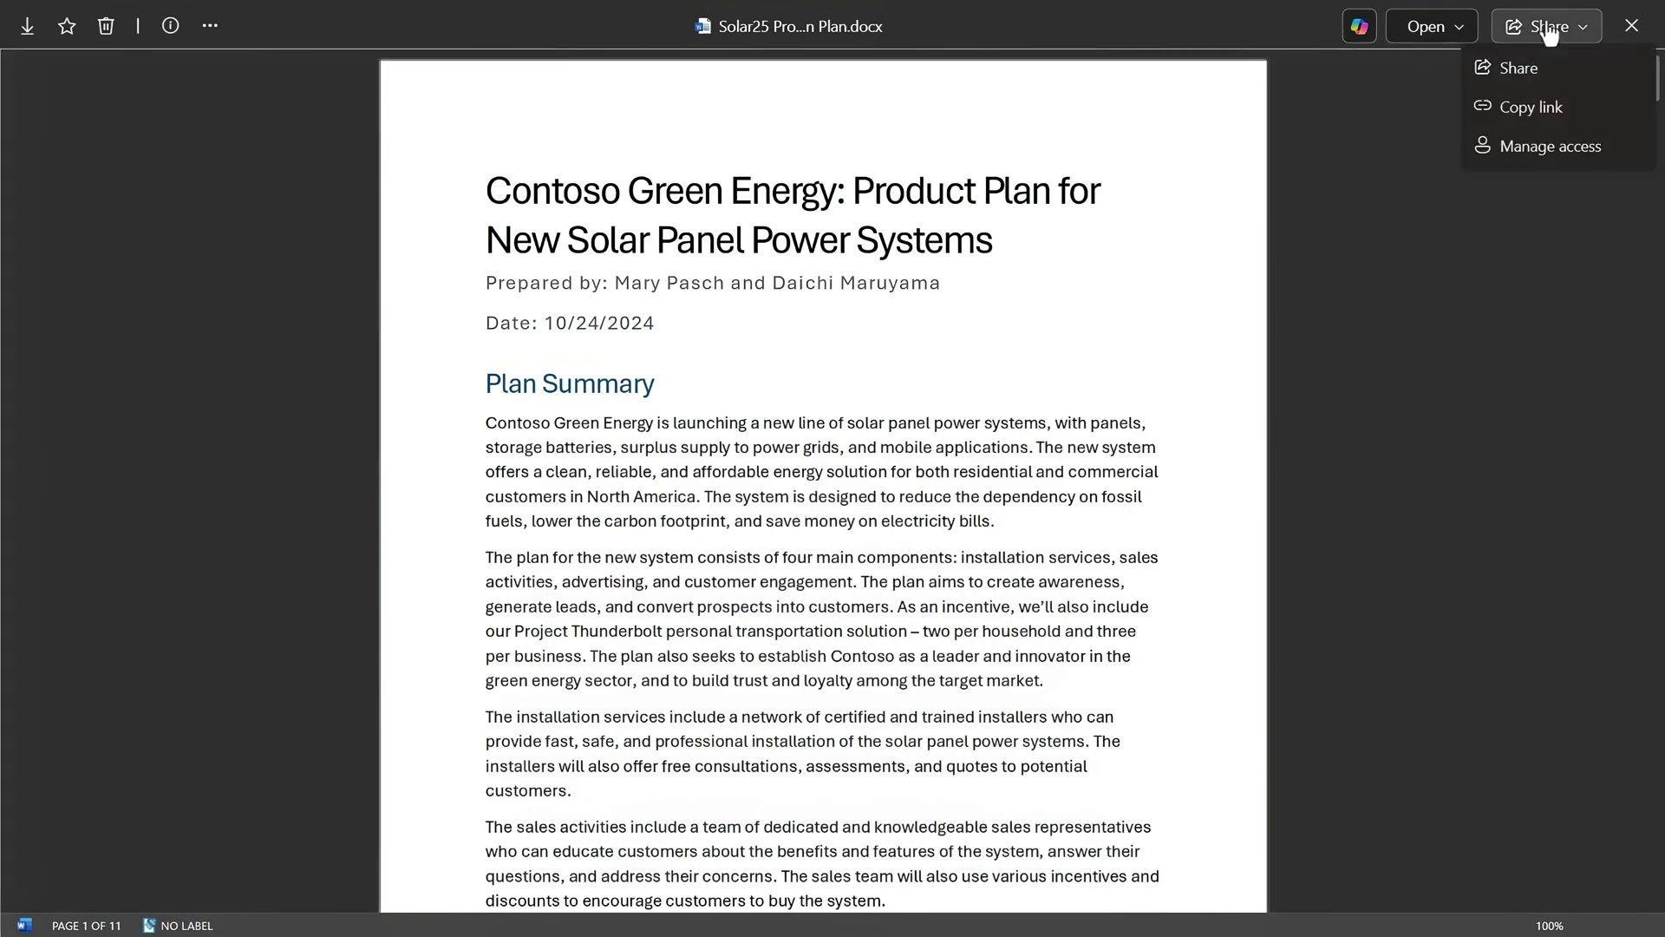
# - Email the Solar25 plan link to the sales team, then check who has access to it
pyautogui.click(1527, 106)
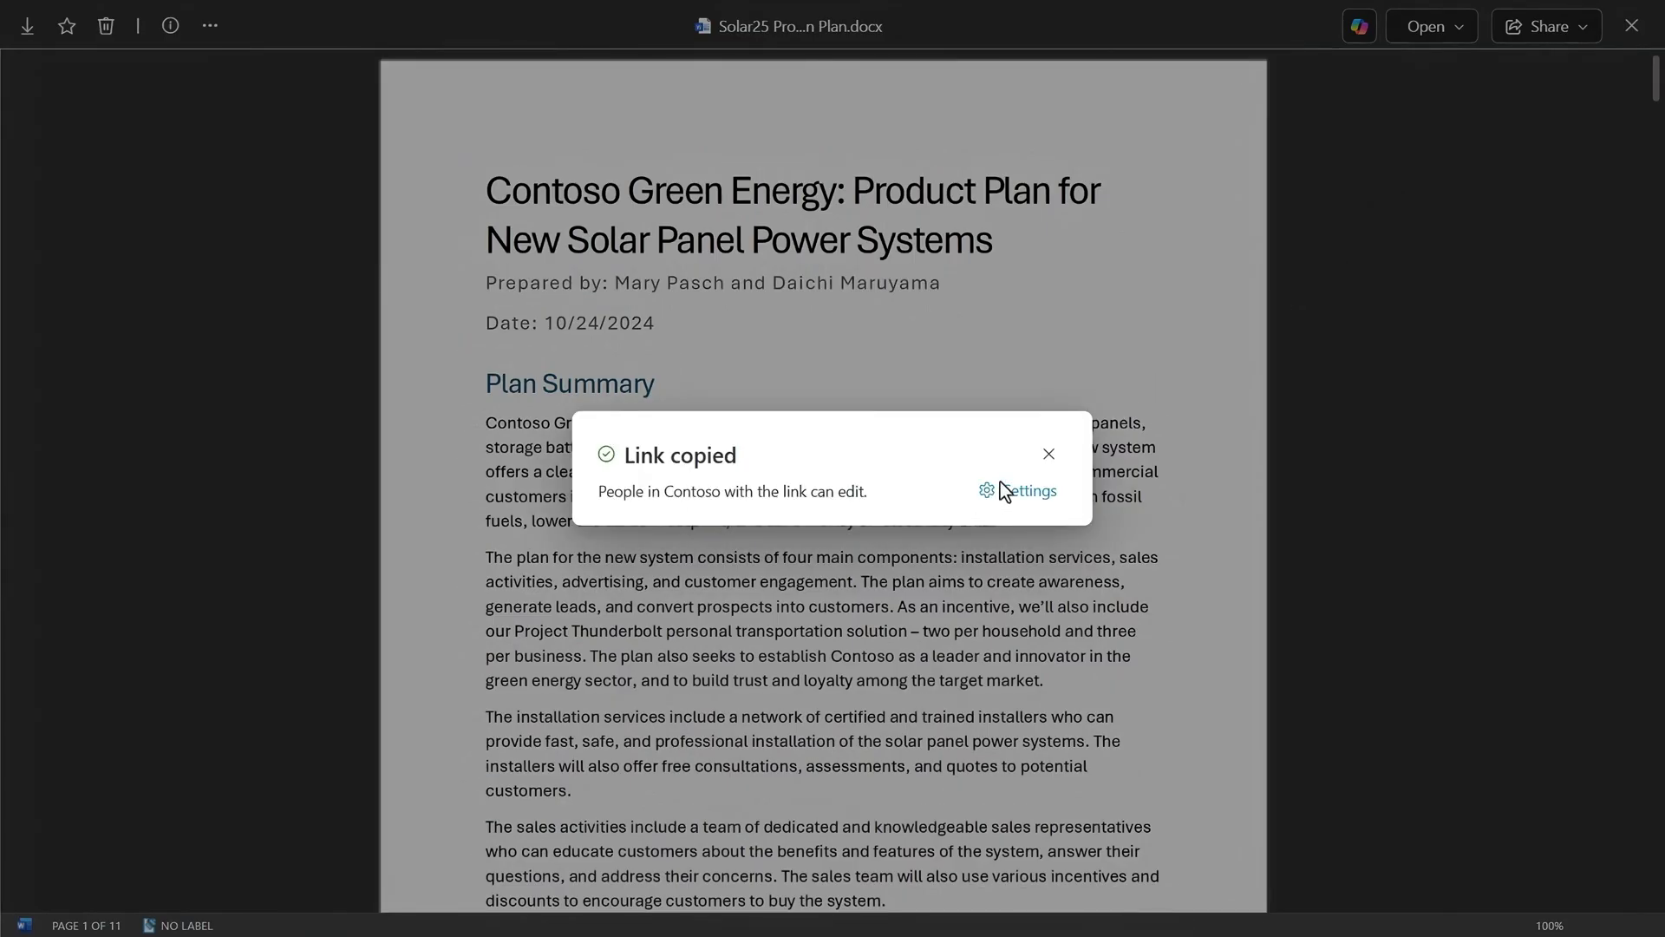
pyautogui.hotkey('ctrl', 'v')
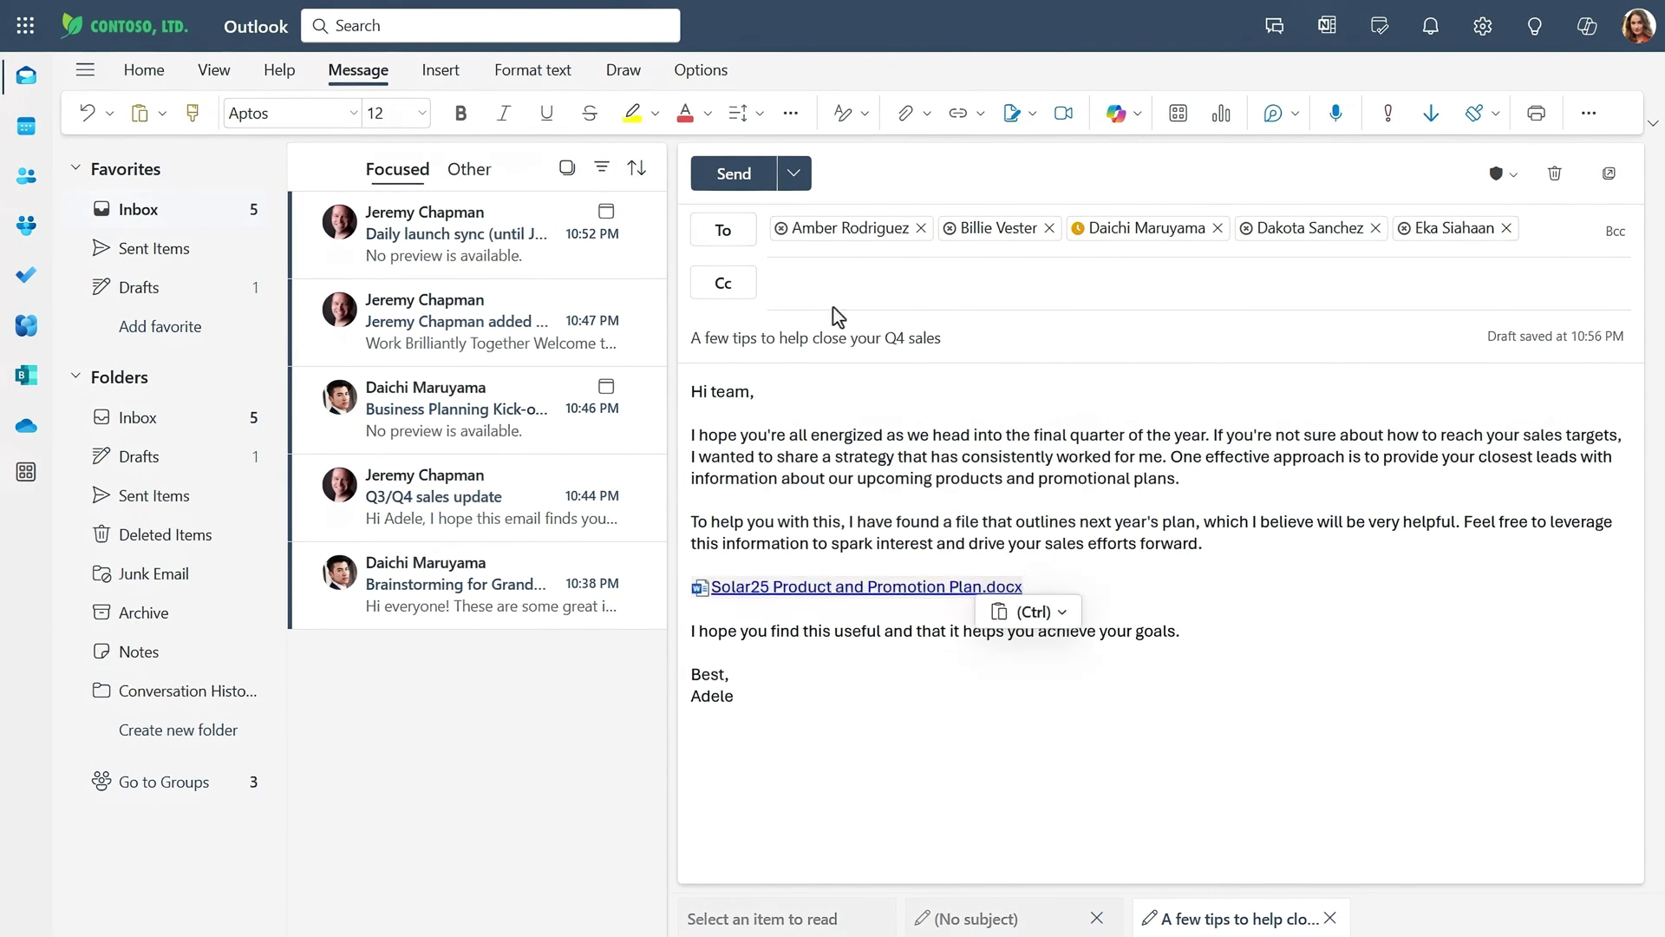
pyautogui.click(733, 174)
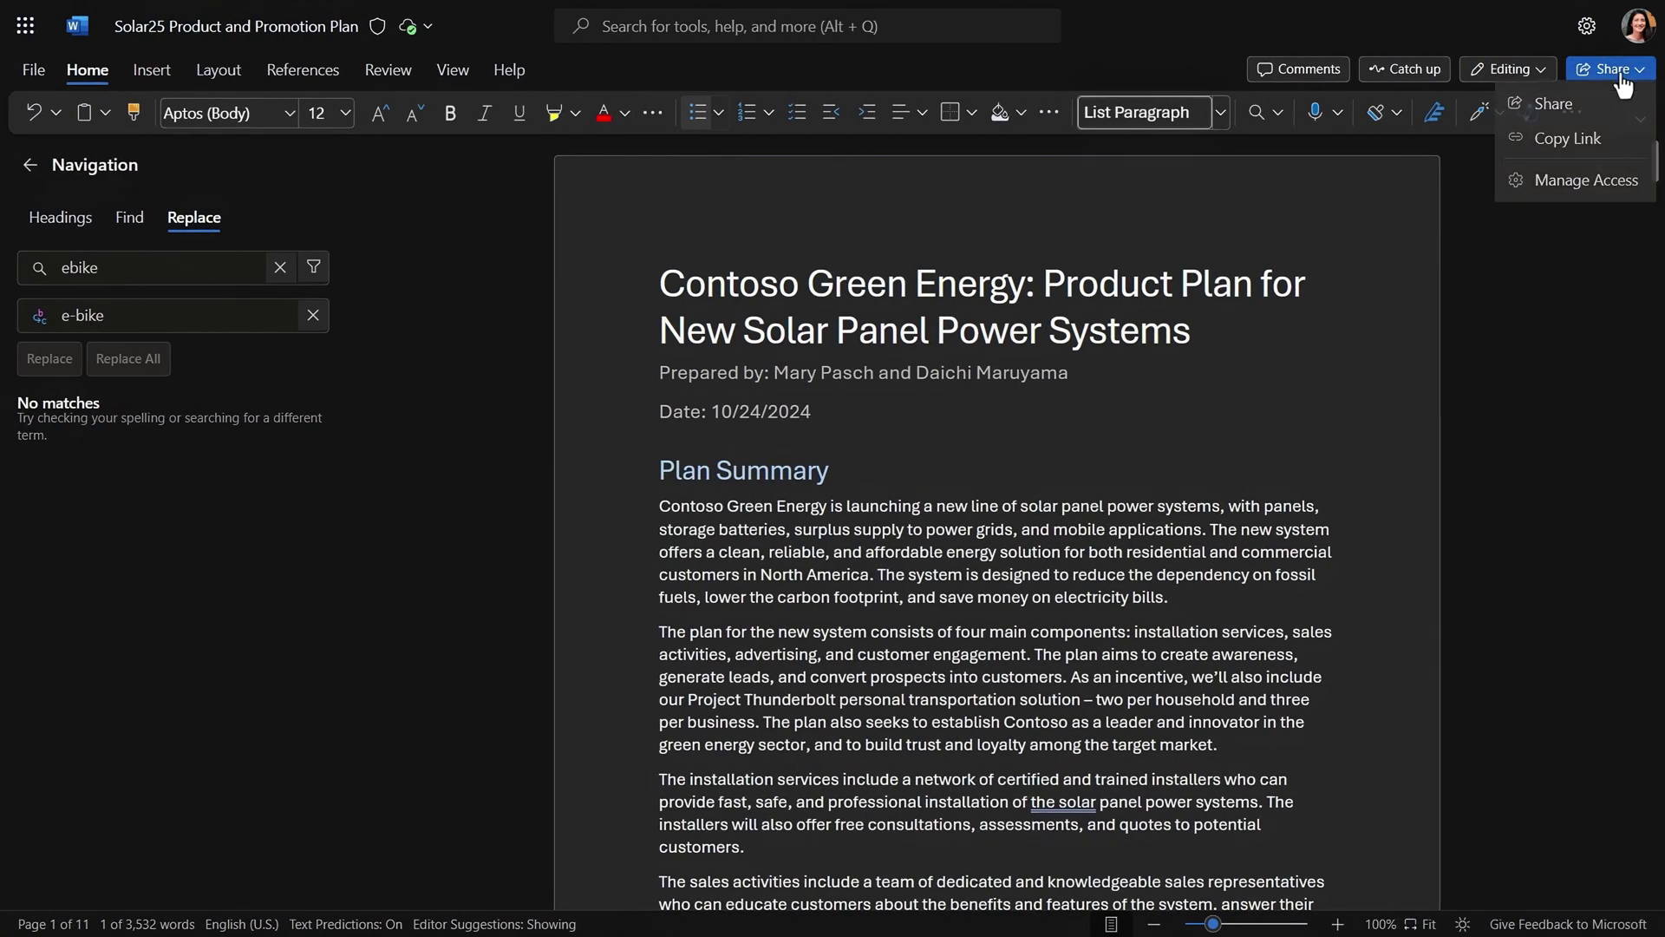
pyautogui.click(1579, 182)
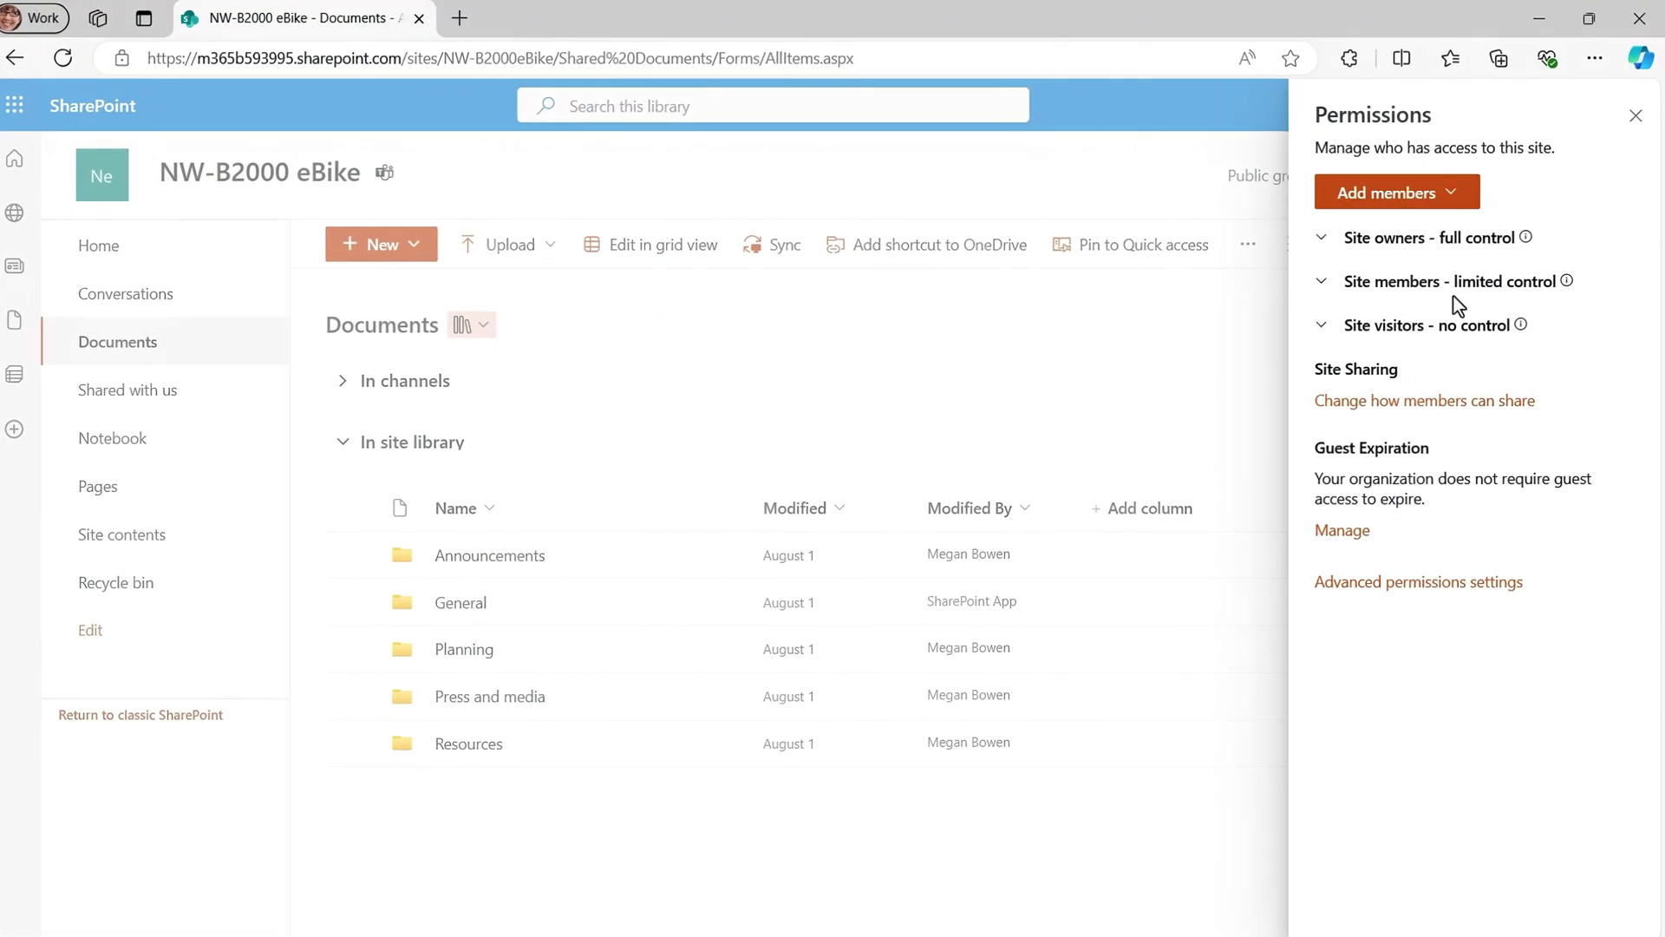
# - Remove the executive team group from the Business Strategy and Planning site members
pyautogui.click(1427, 334)
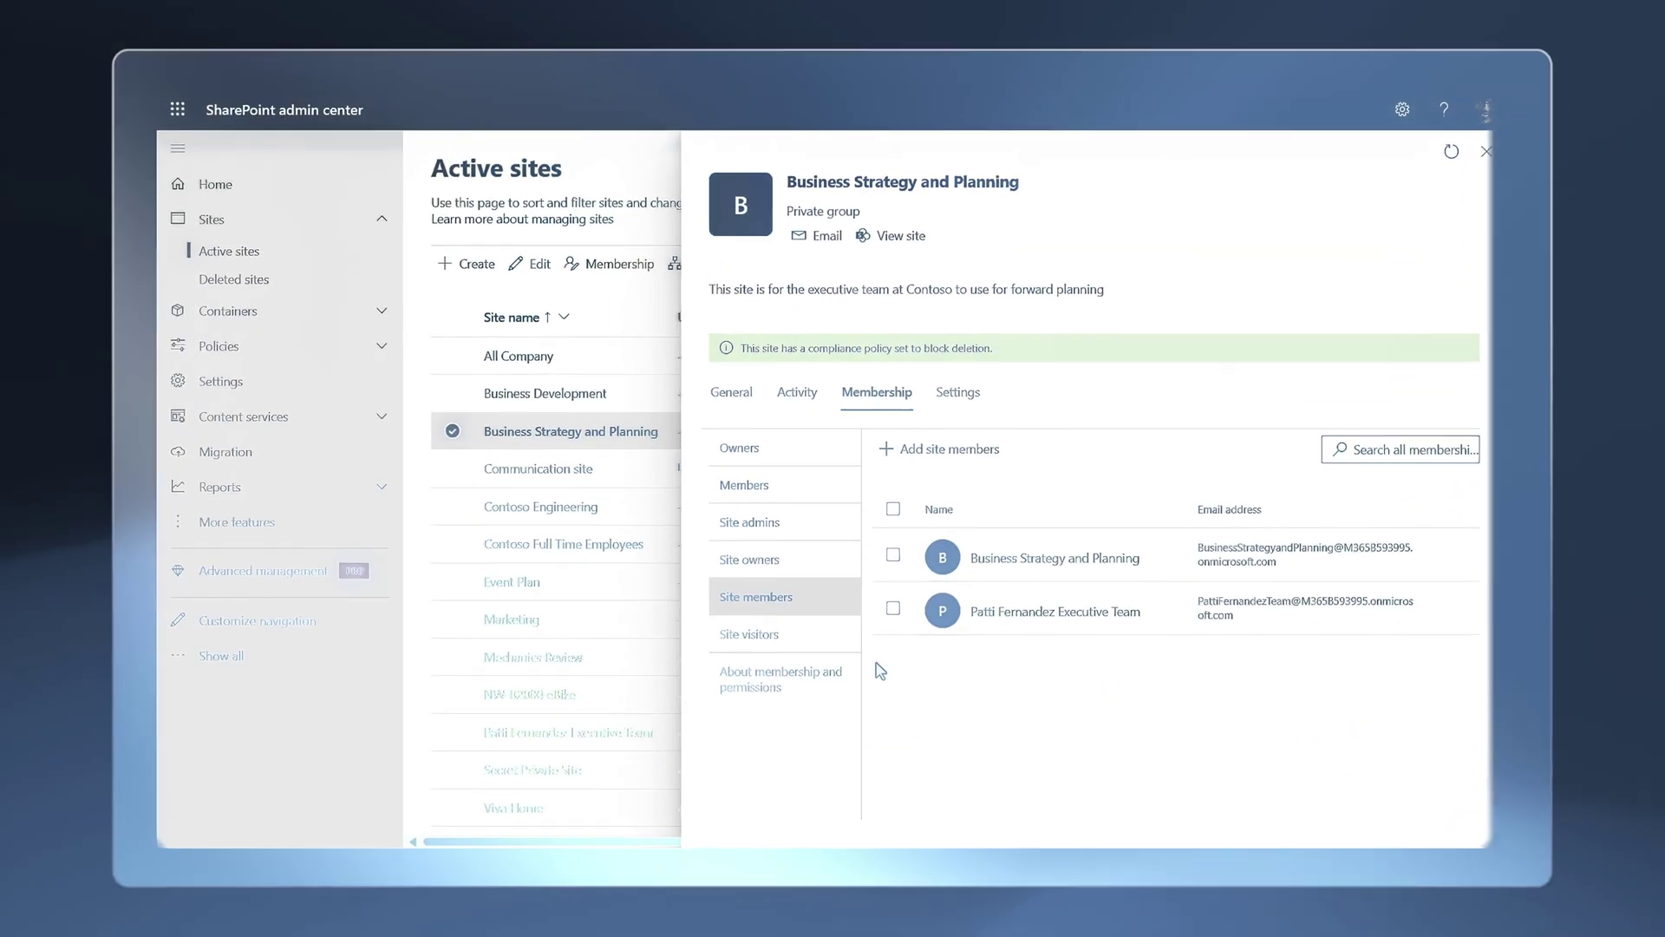
pyautogui.click(893, 608)
pyautogui.click(923, 449)
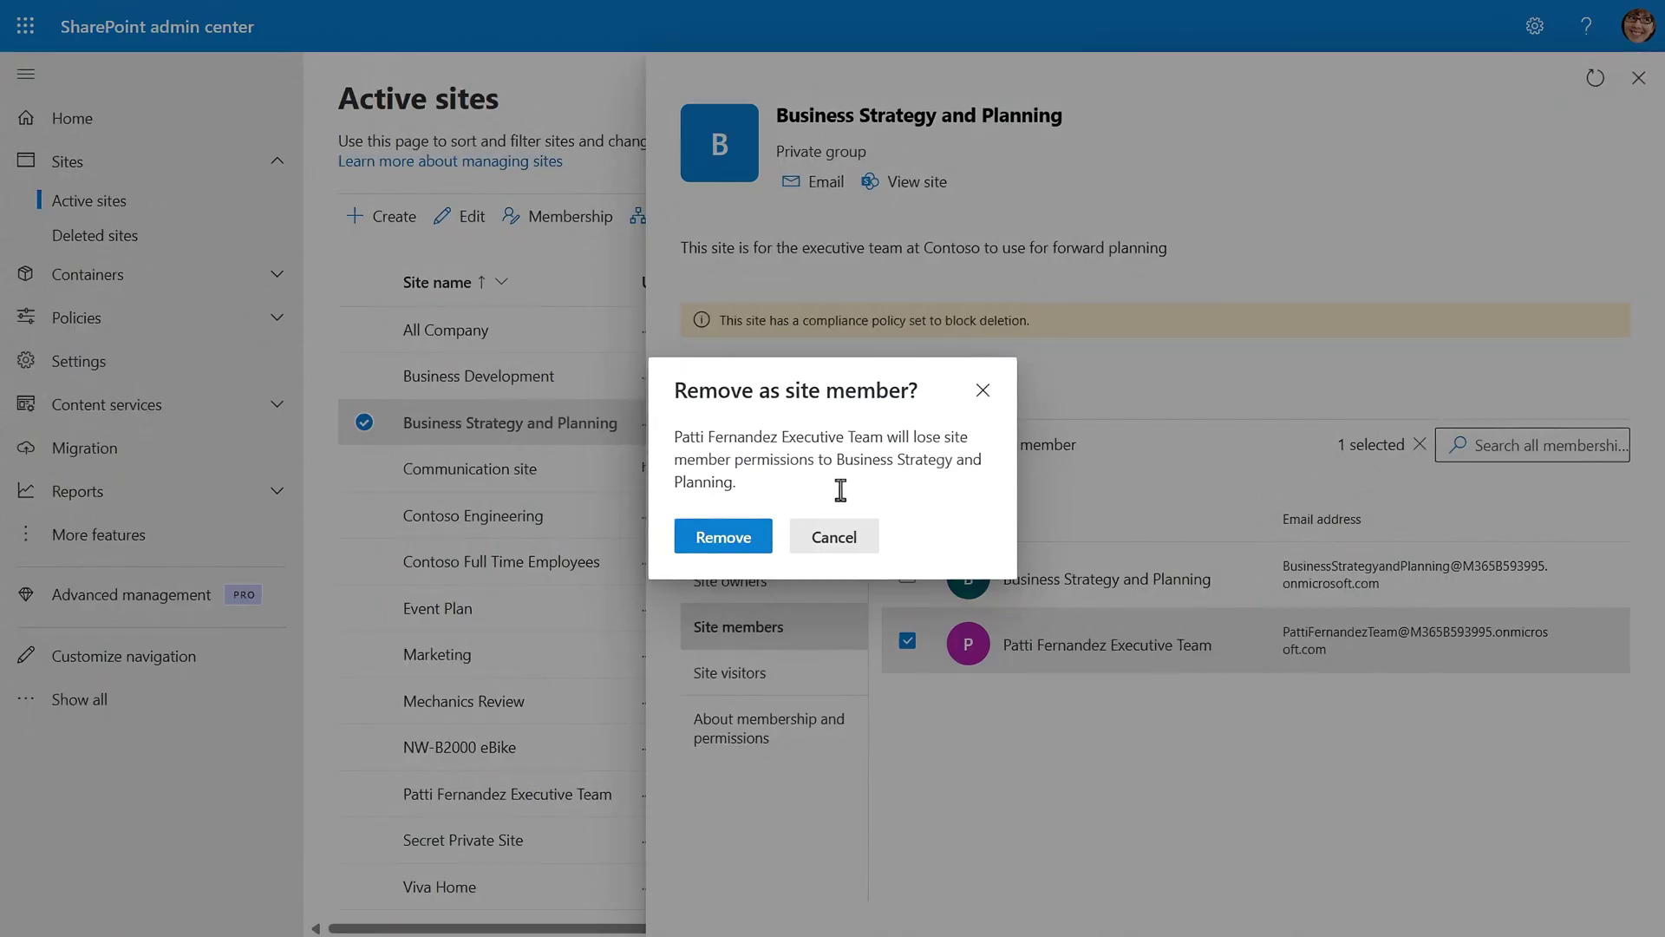
pyautogui.click(751, 552)
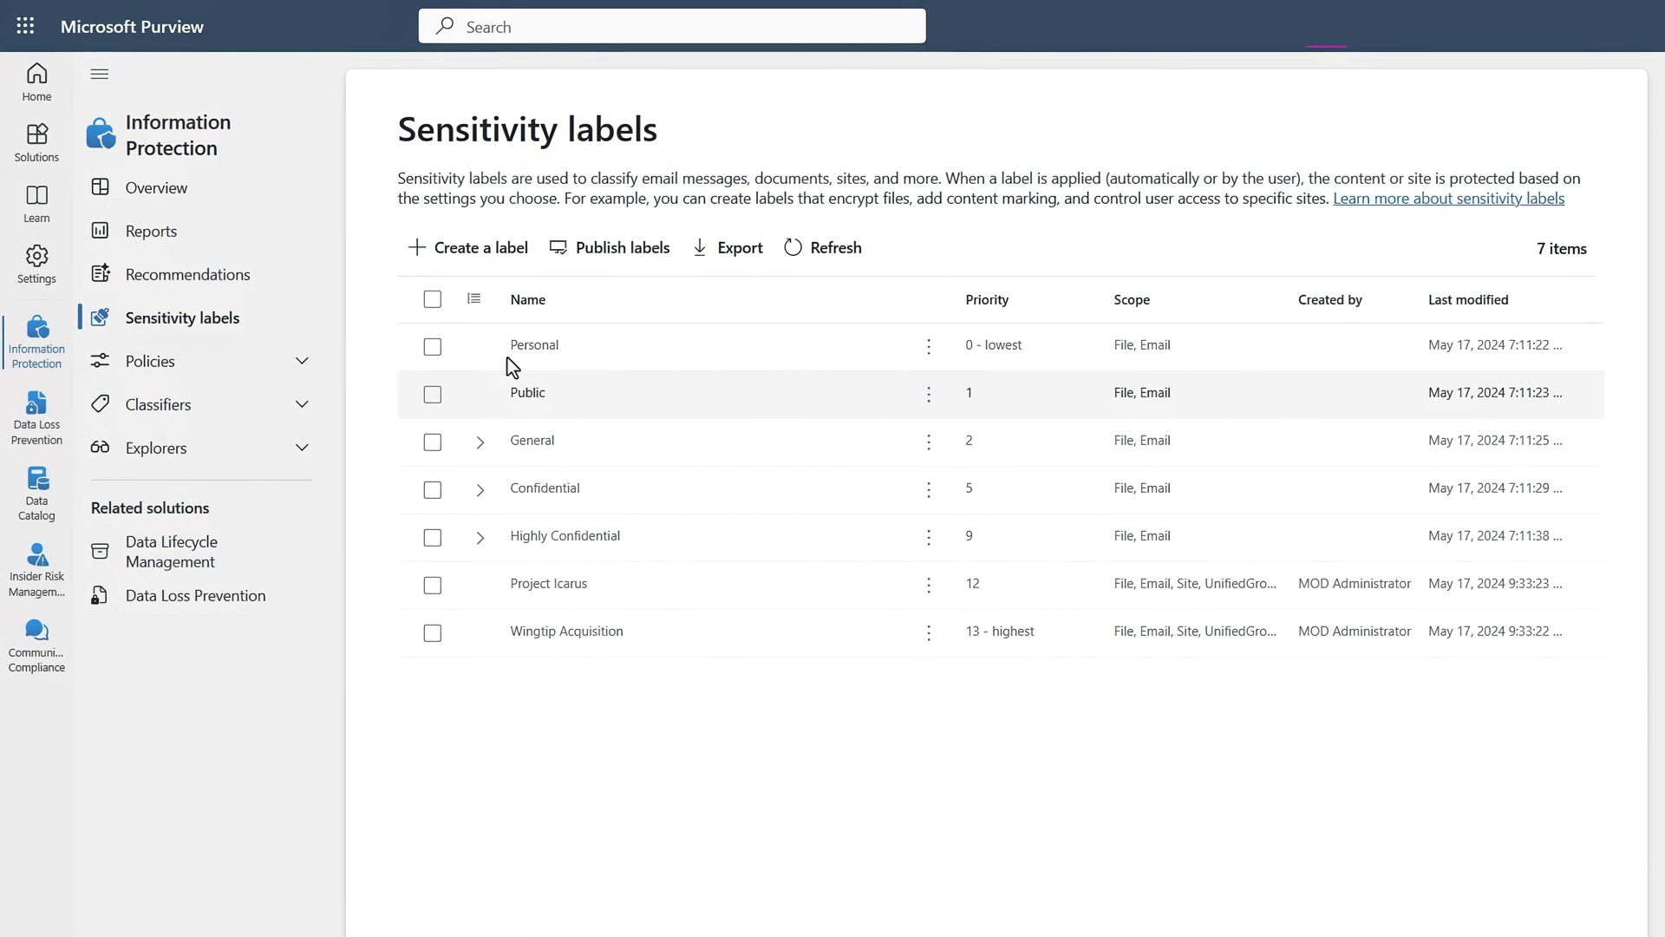
# - Create the Project Obsidian sensitivity label with its descriptions and continue to its scope
pyautogui.click(473, 251)
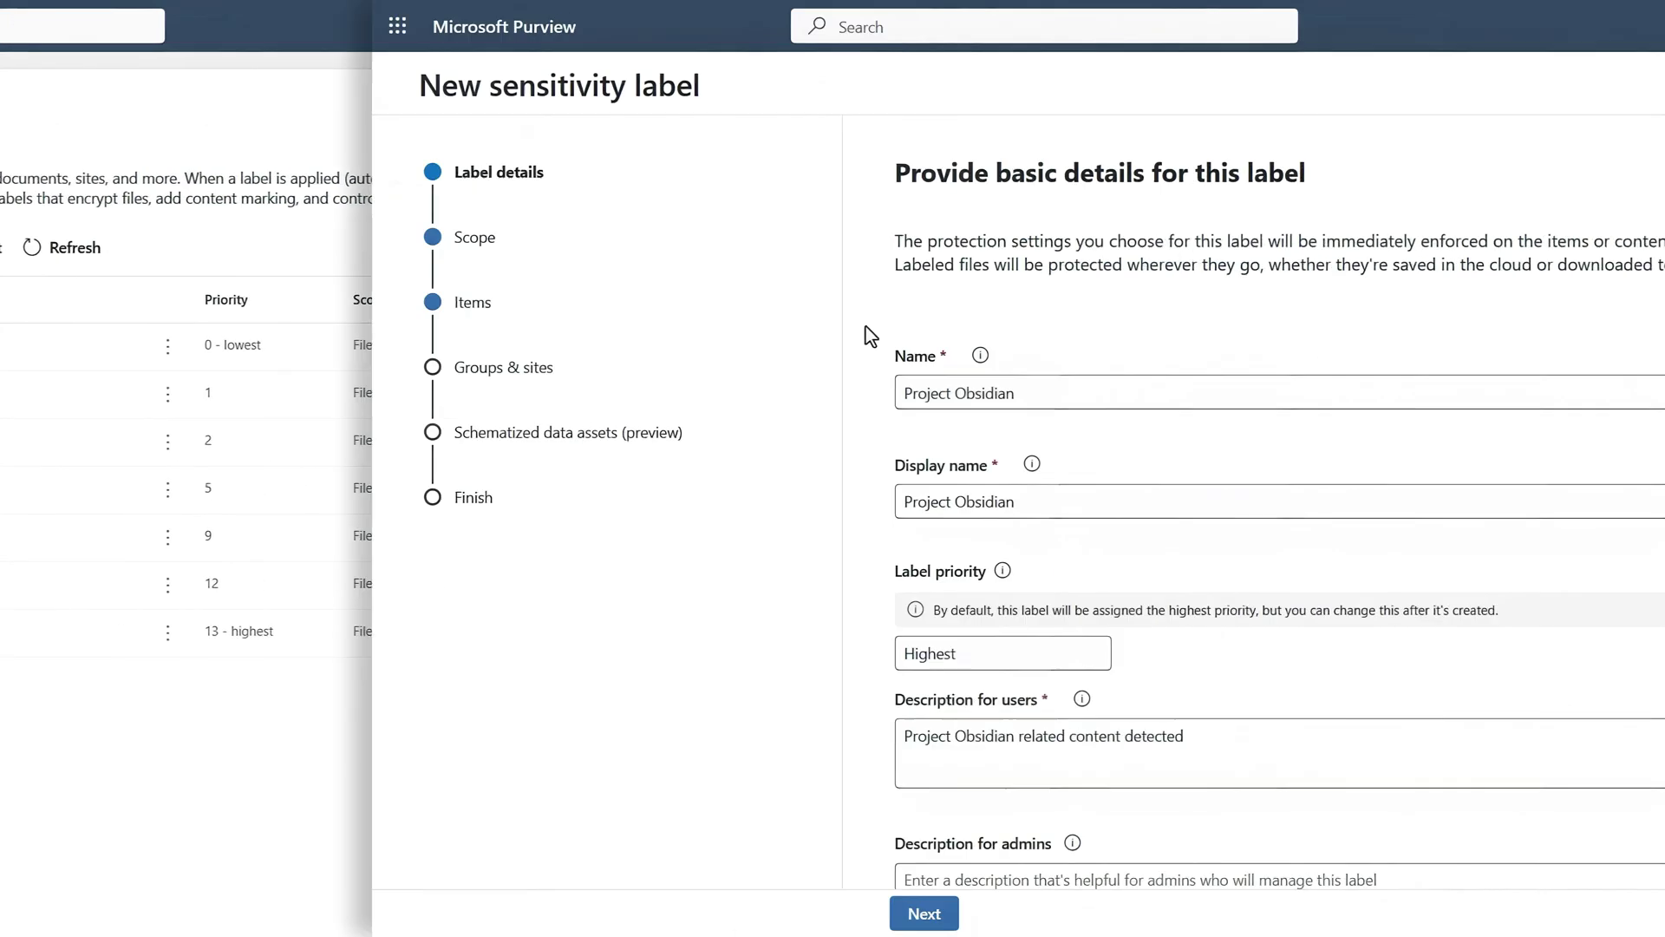
pyautogui.scroll(-3, 538, 781)
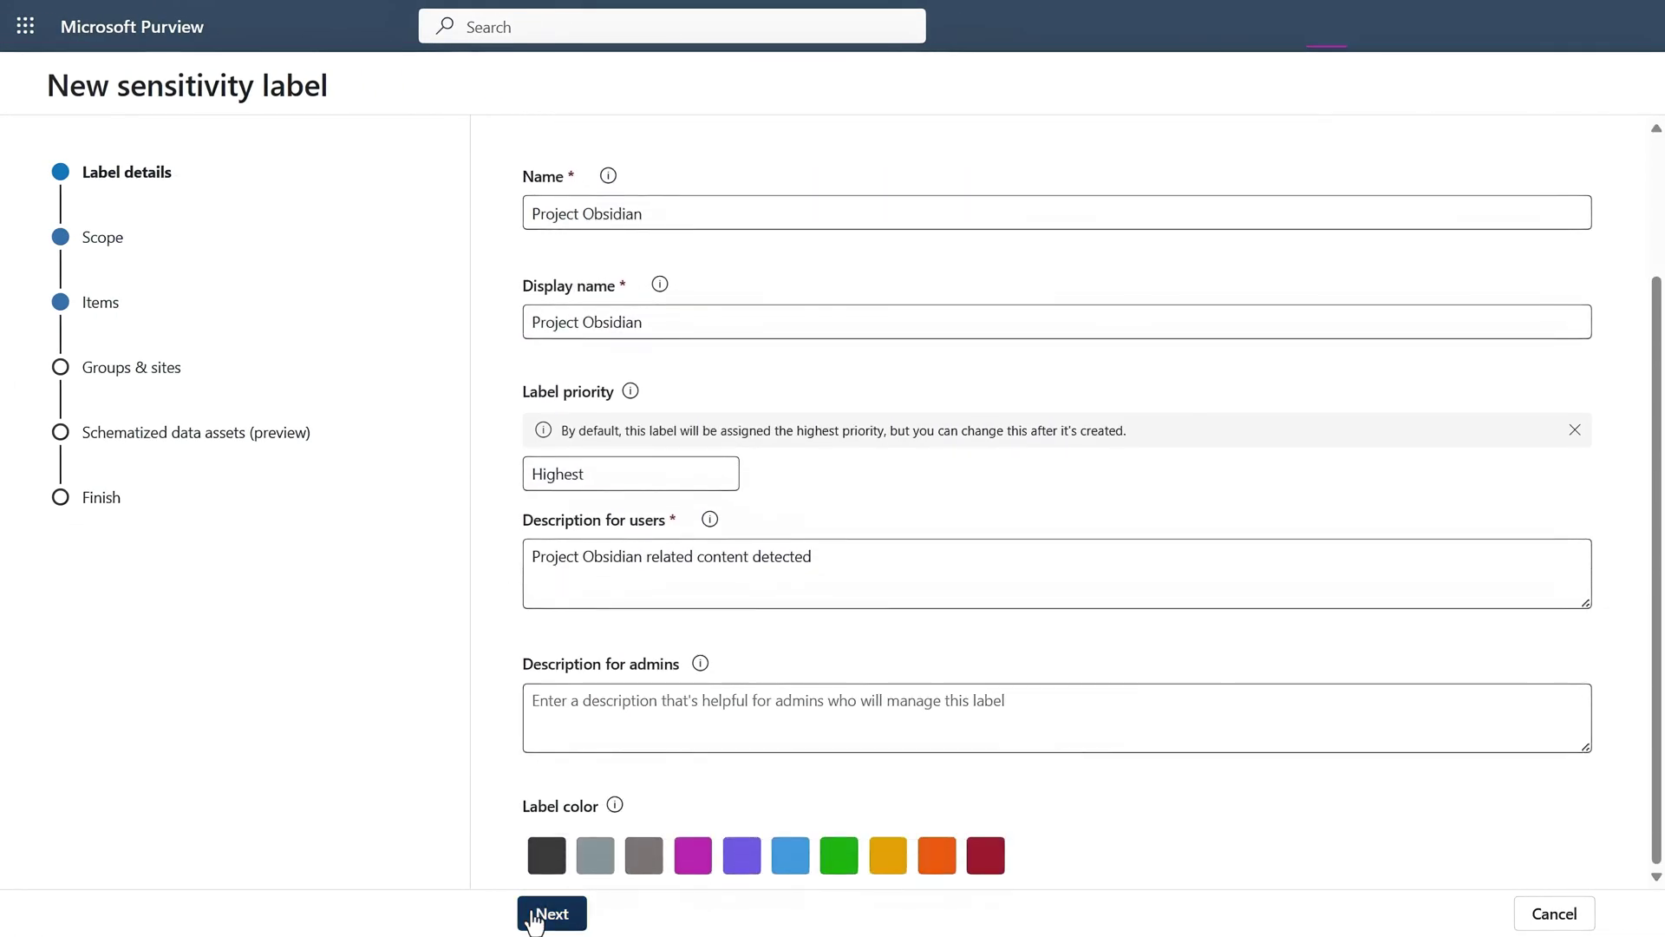
pyautogui.click(541, 914)
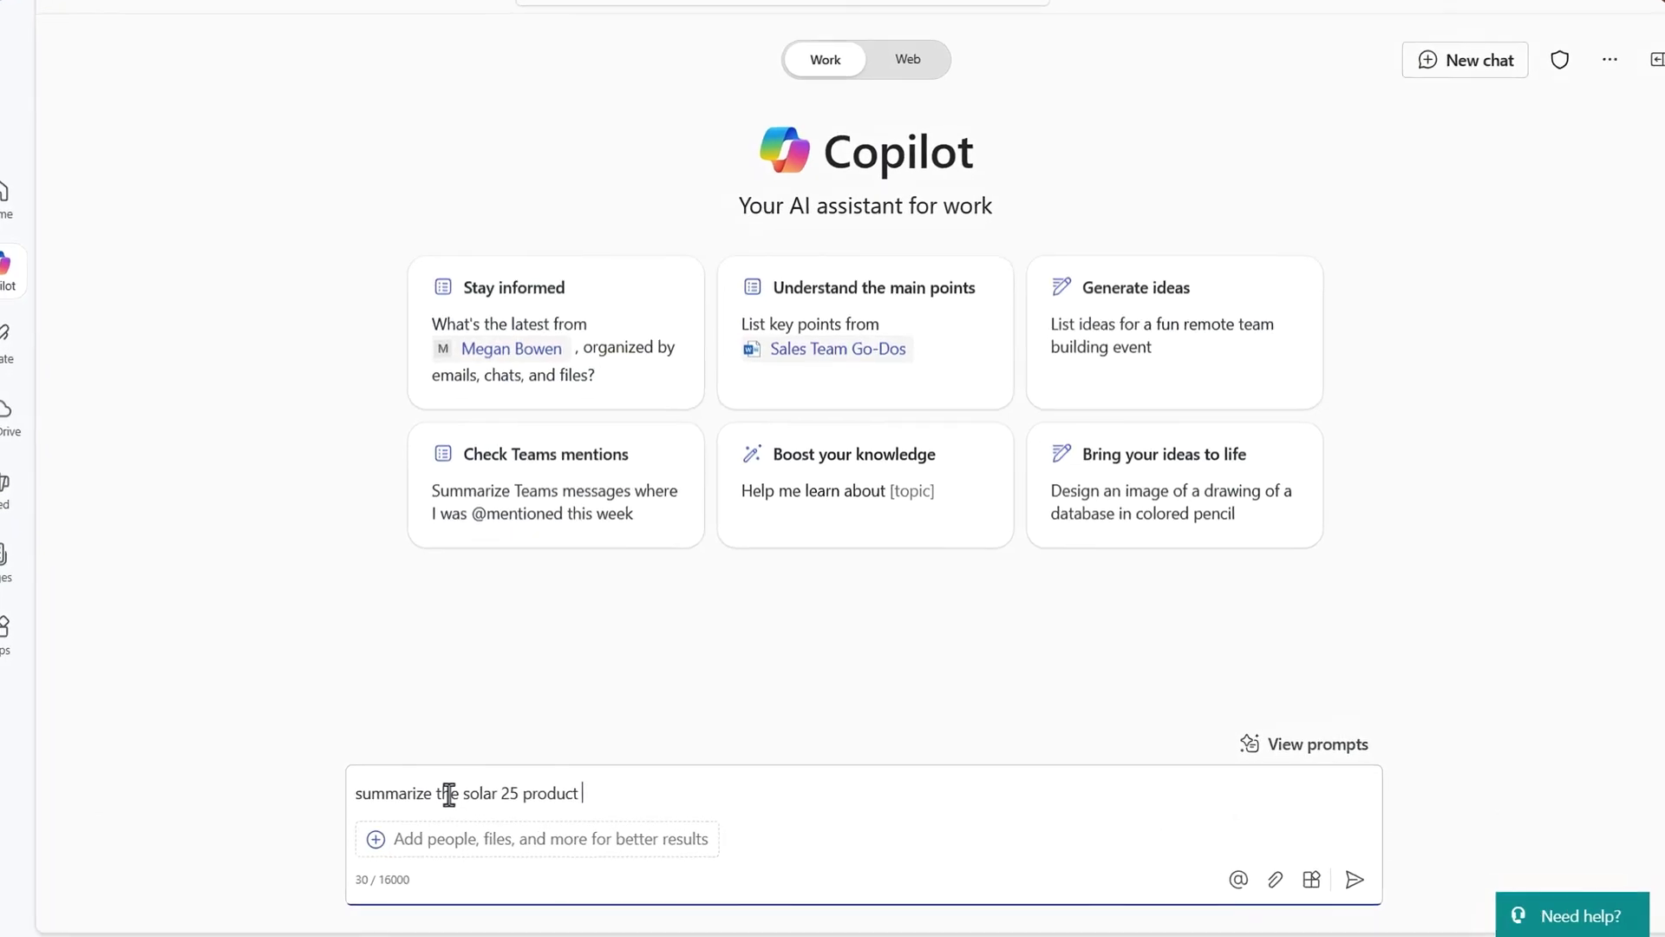
# - Send Copilot the prompt 'summarize the solar 25 product plan'
pyautogui.press('Return')
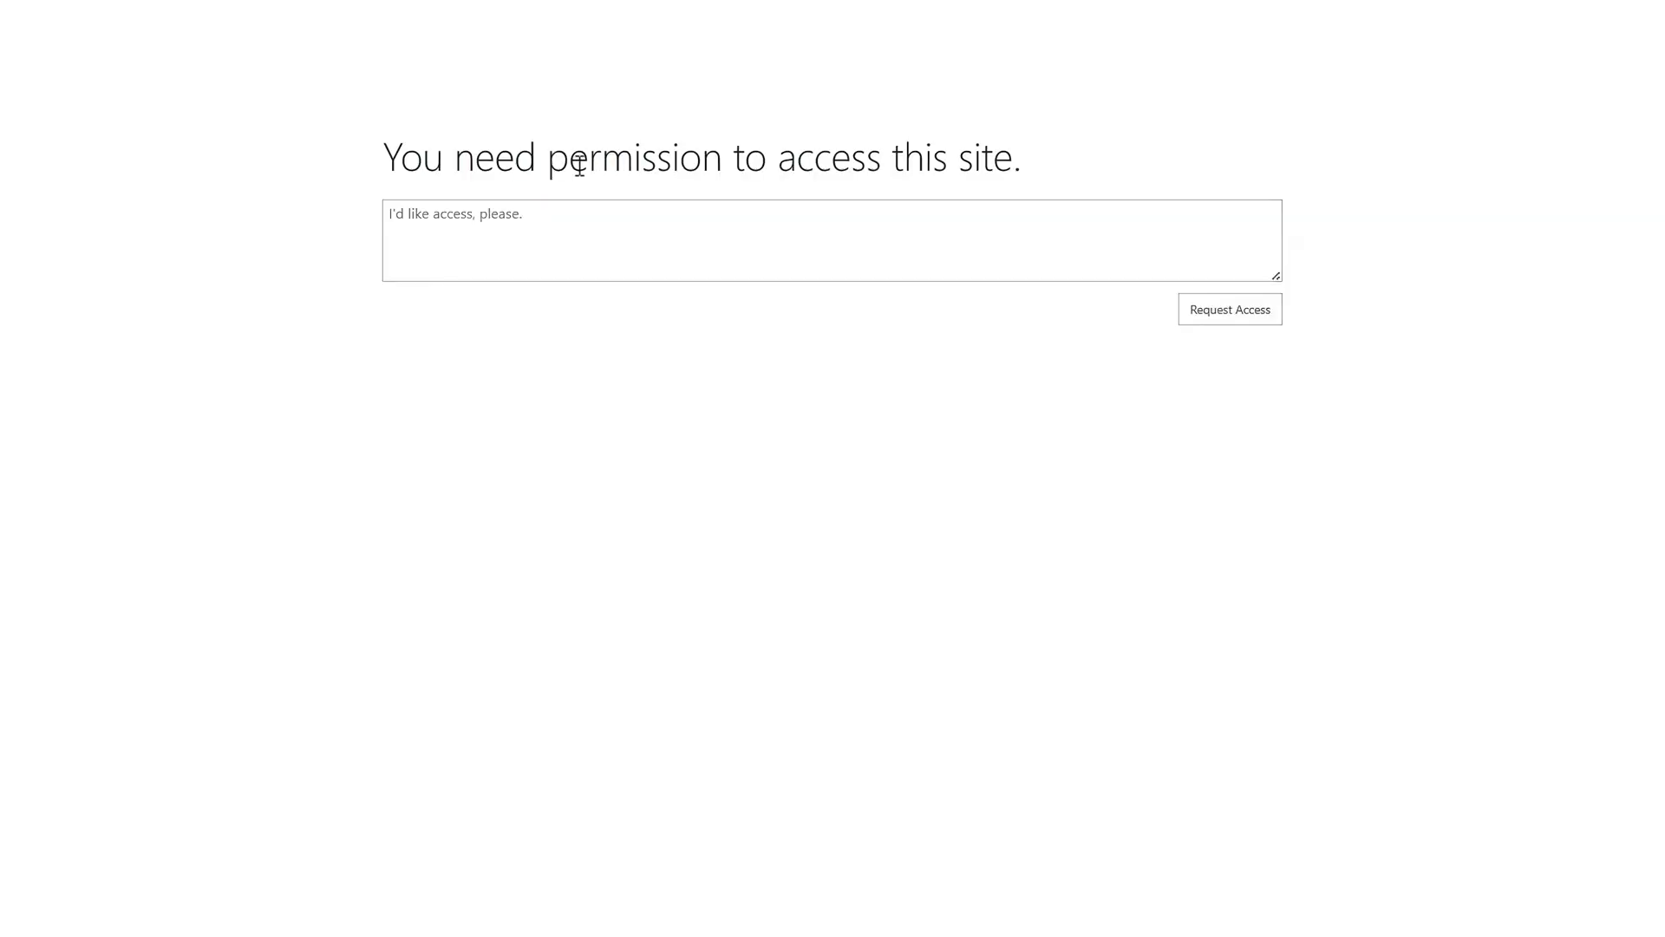
# - Request access to the restricted team site and send a follow-up as a project team member
pyautogui.click(547, 232)
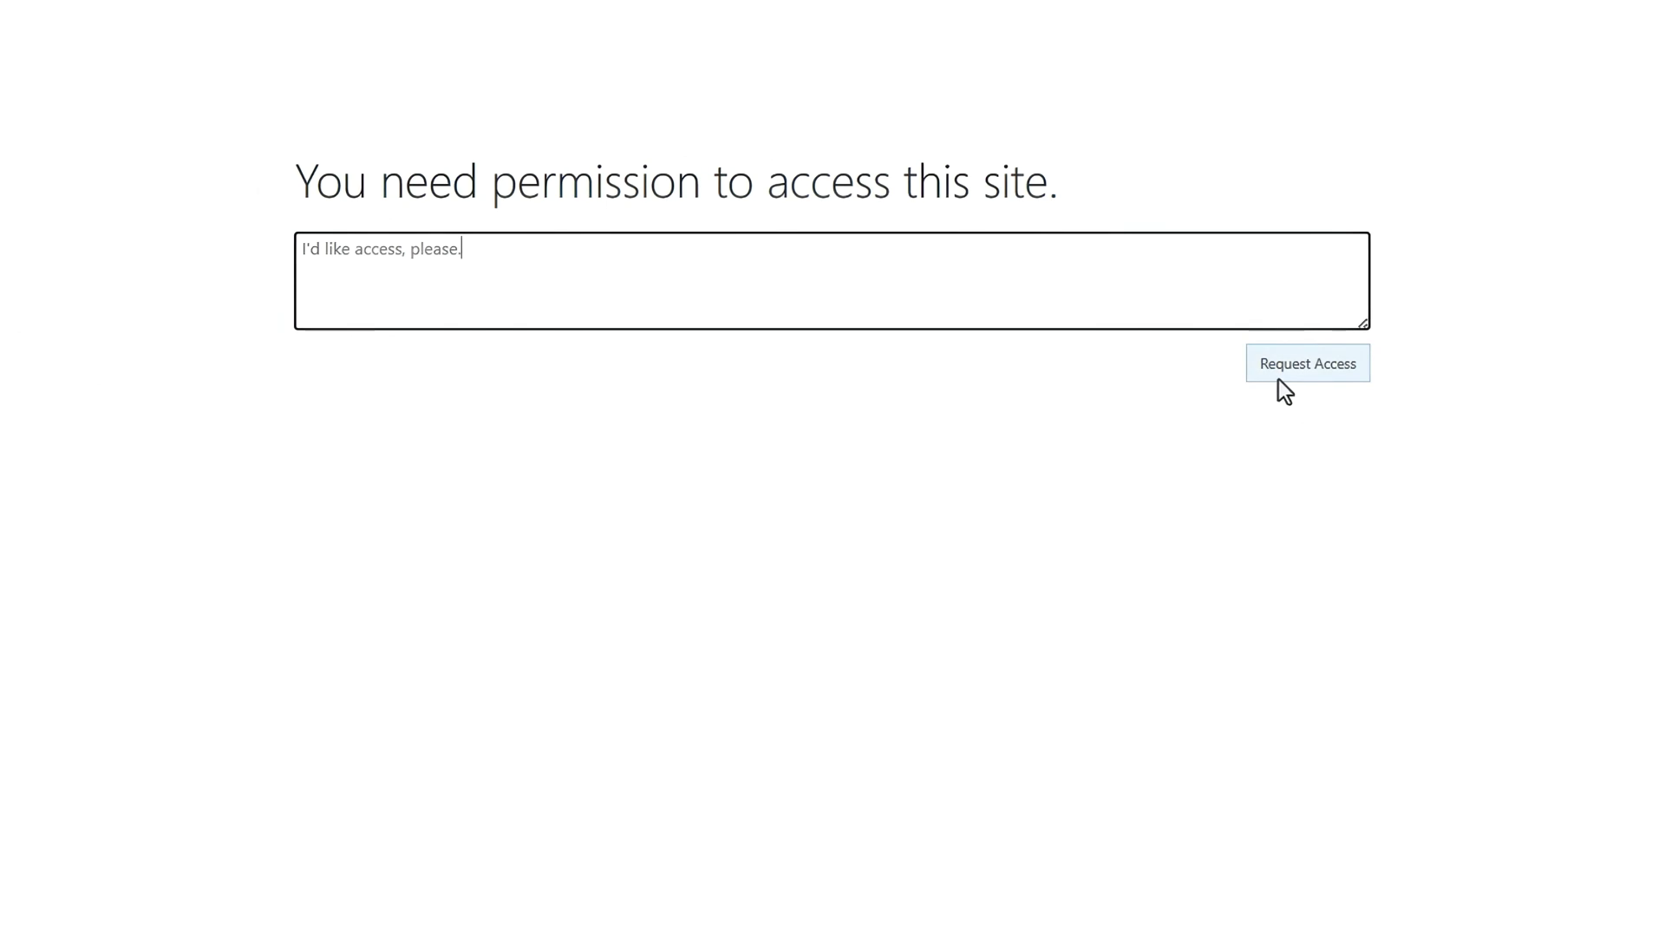
pyautogui.click(1278, 379)
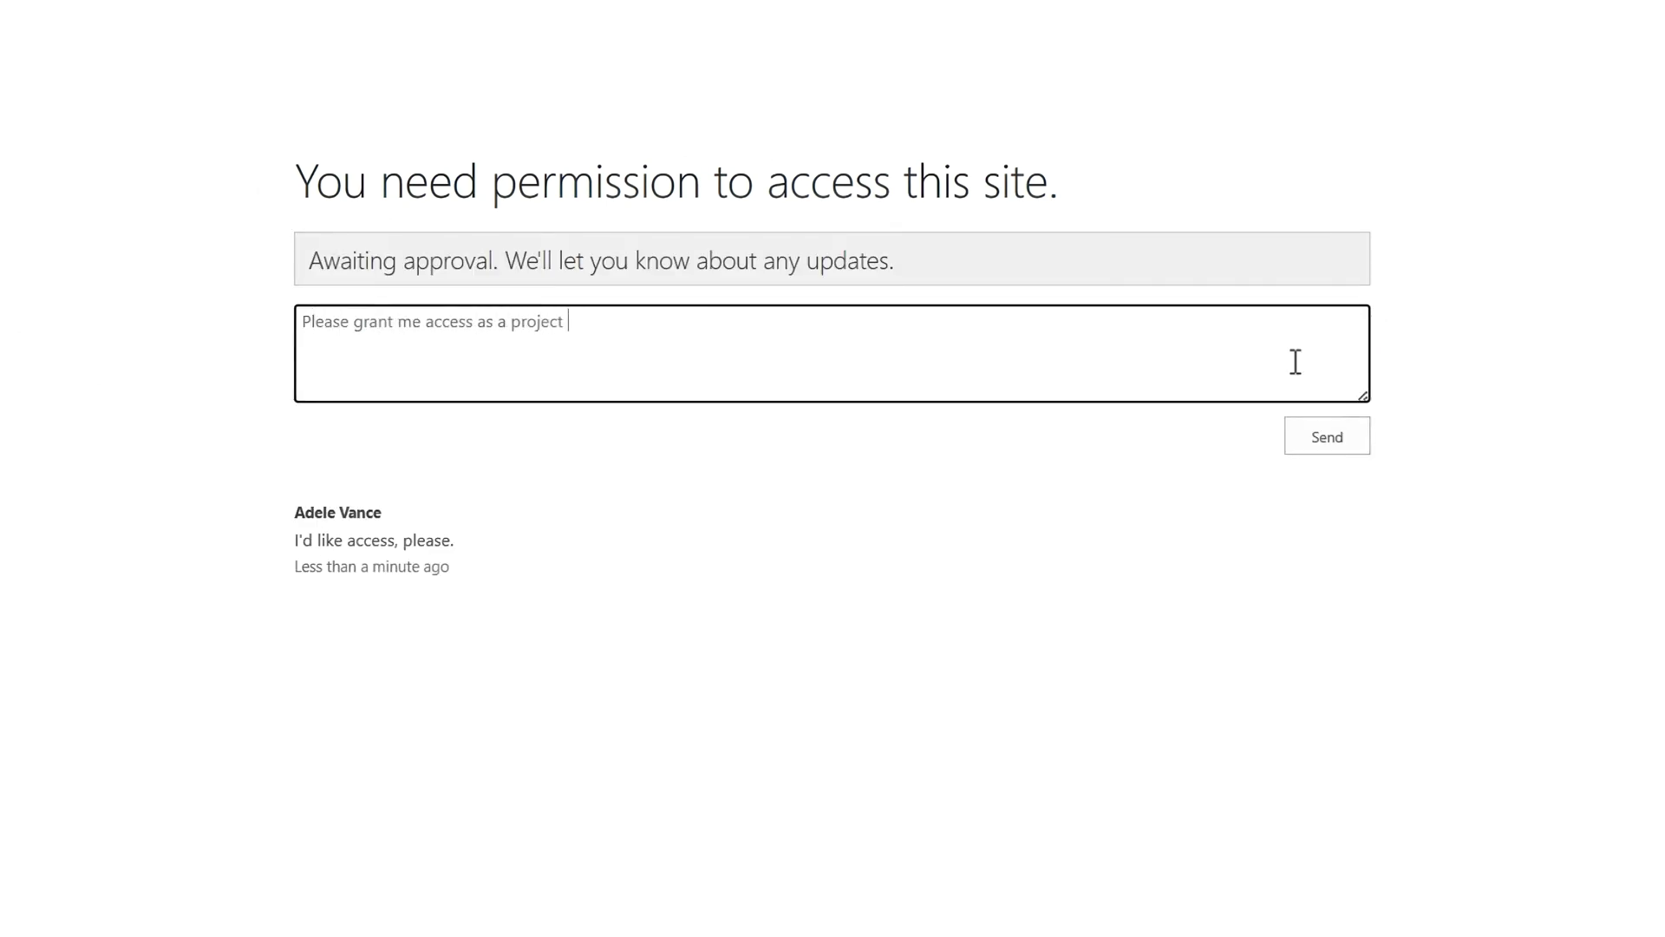
pyautogui.click(1313, 436)
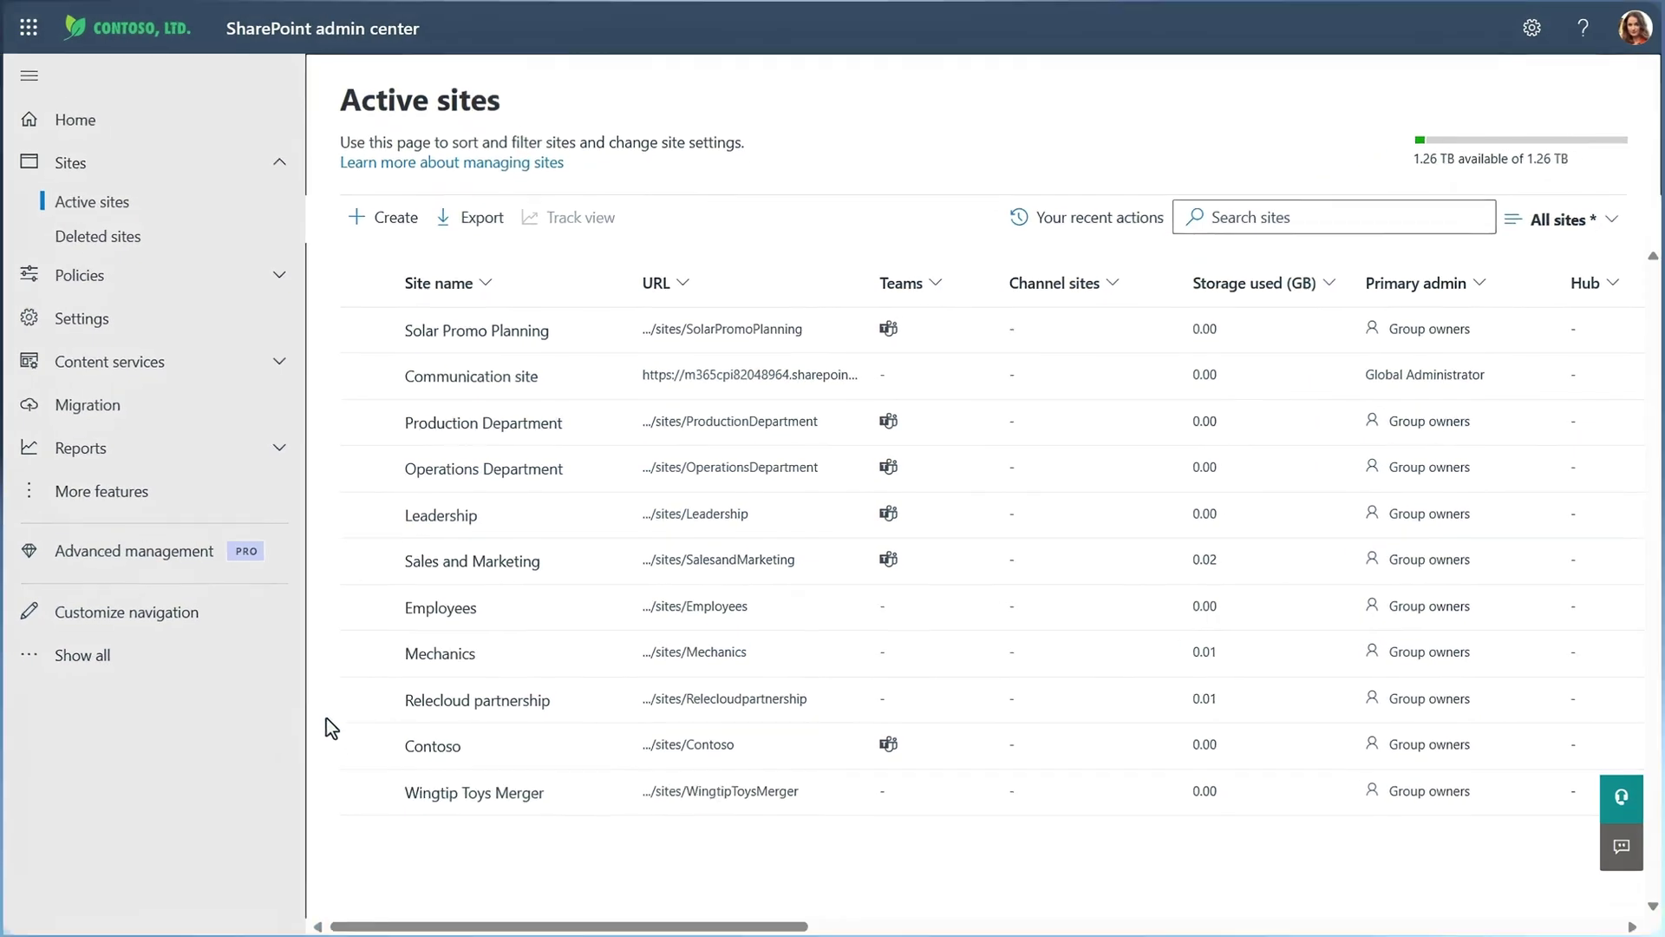
# - Keep the Page views sort at larger to smaller and export the Active sites list to CSV
pyautogui.moveTo(390, 926); pyautogui.dragTo(1147, 928)
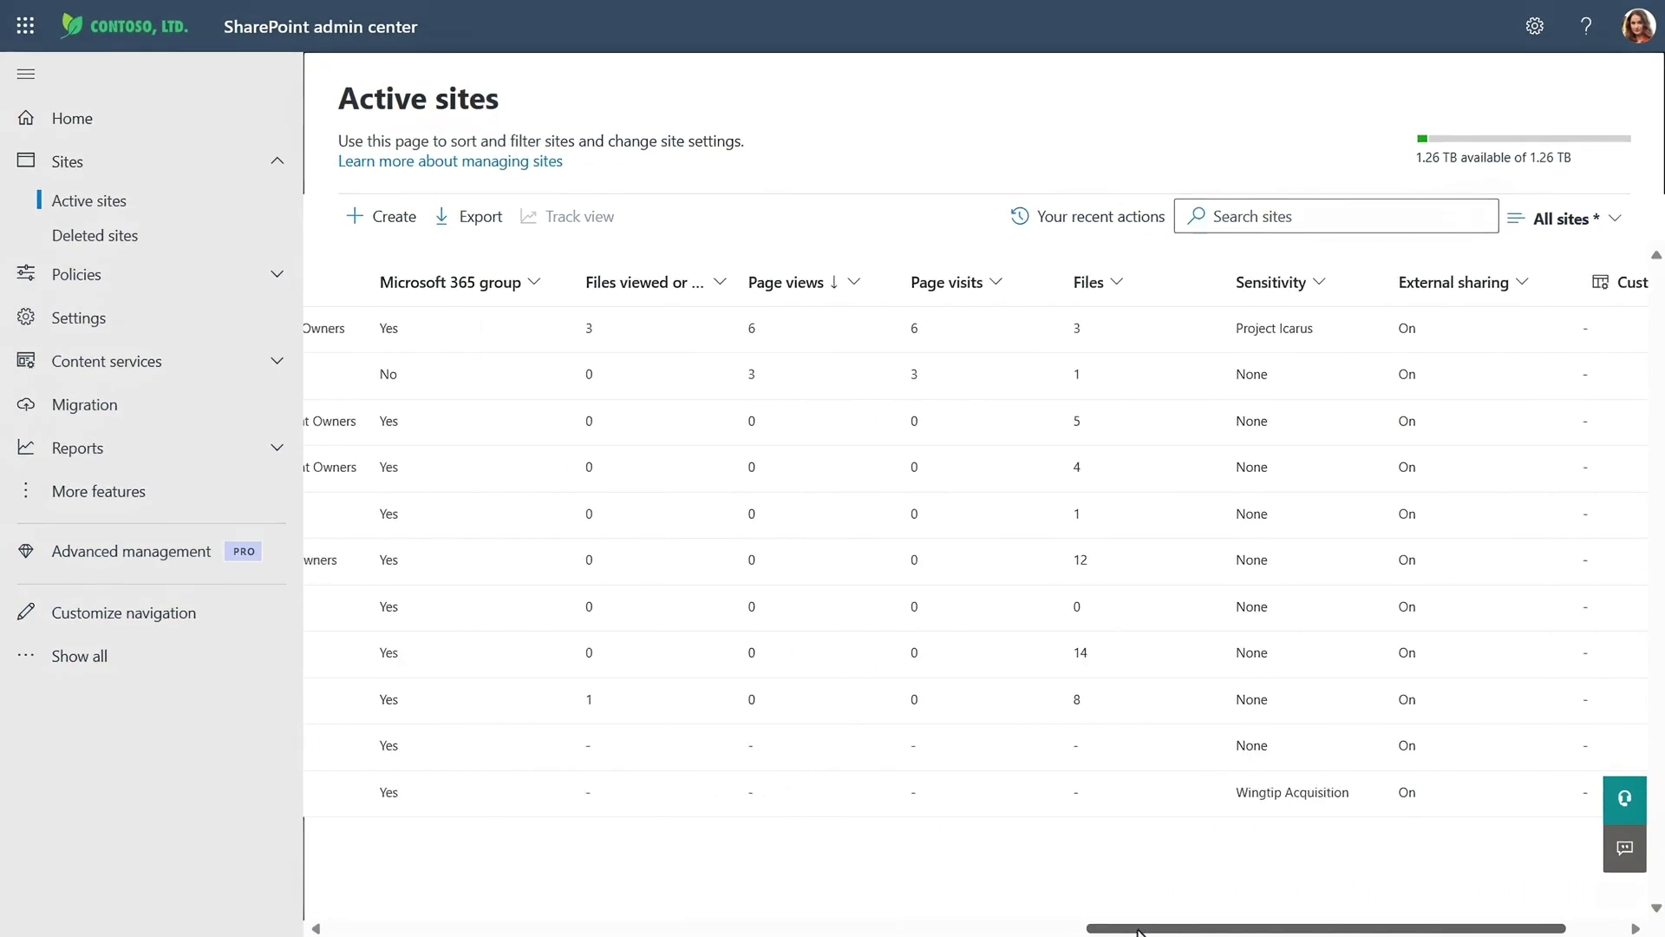
pyautogui.click(818, 293)
pyautogui.click(825, 381)
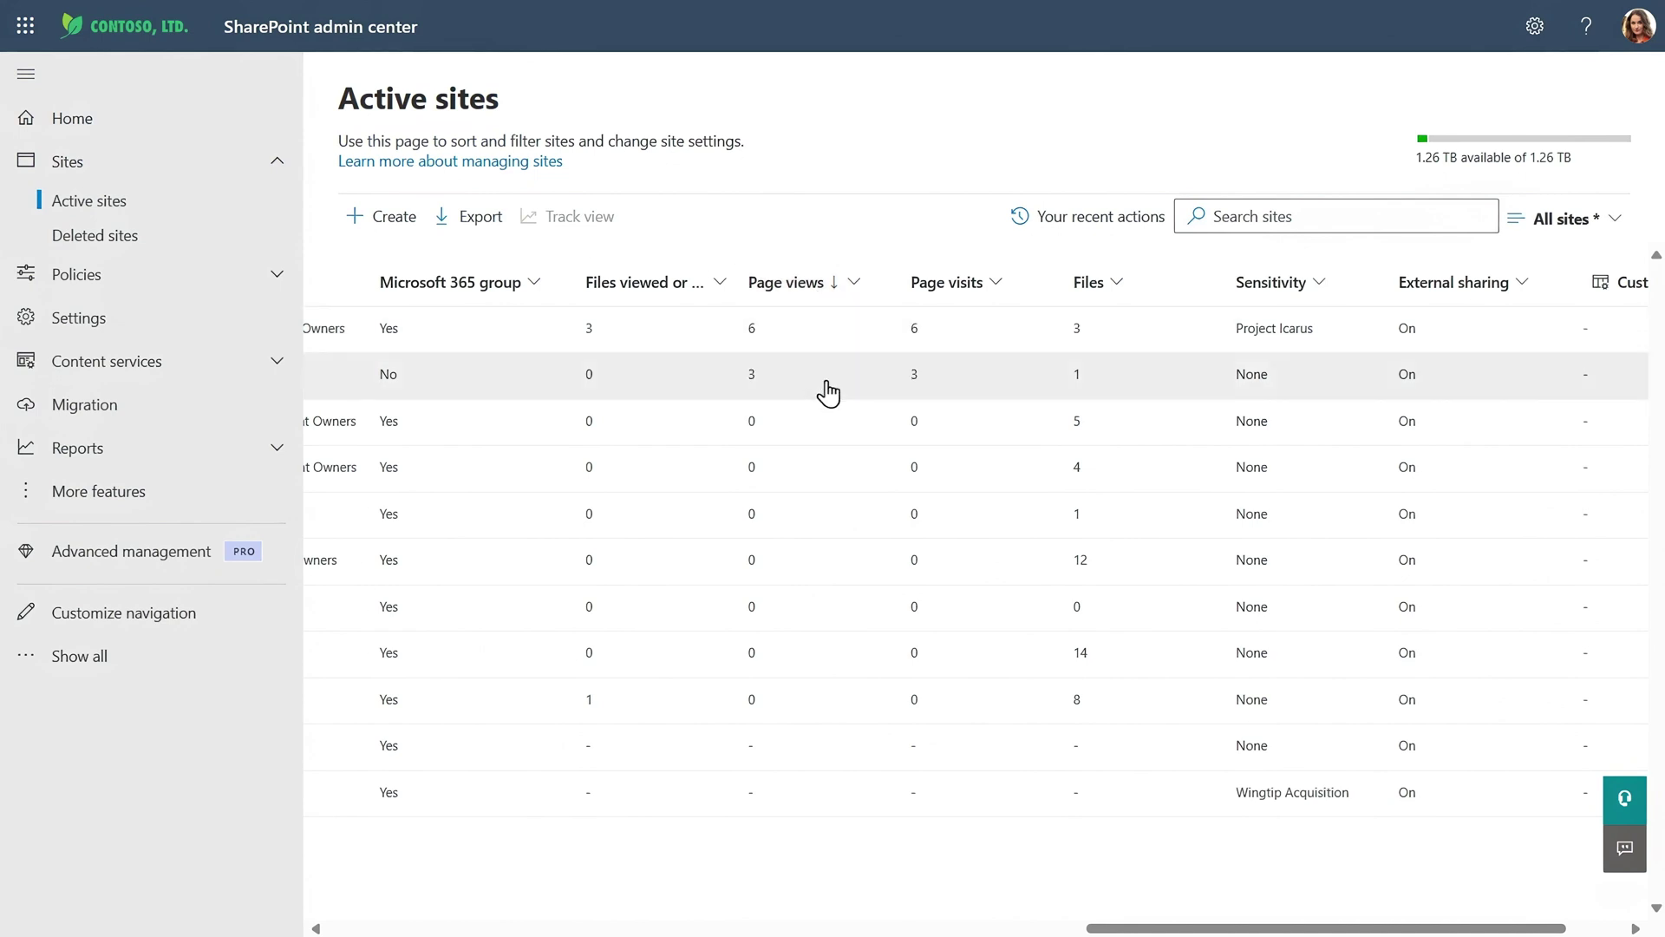
pyautogui.click(478, 230)
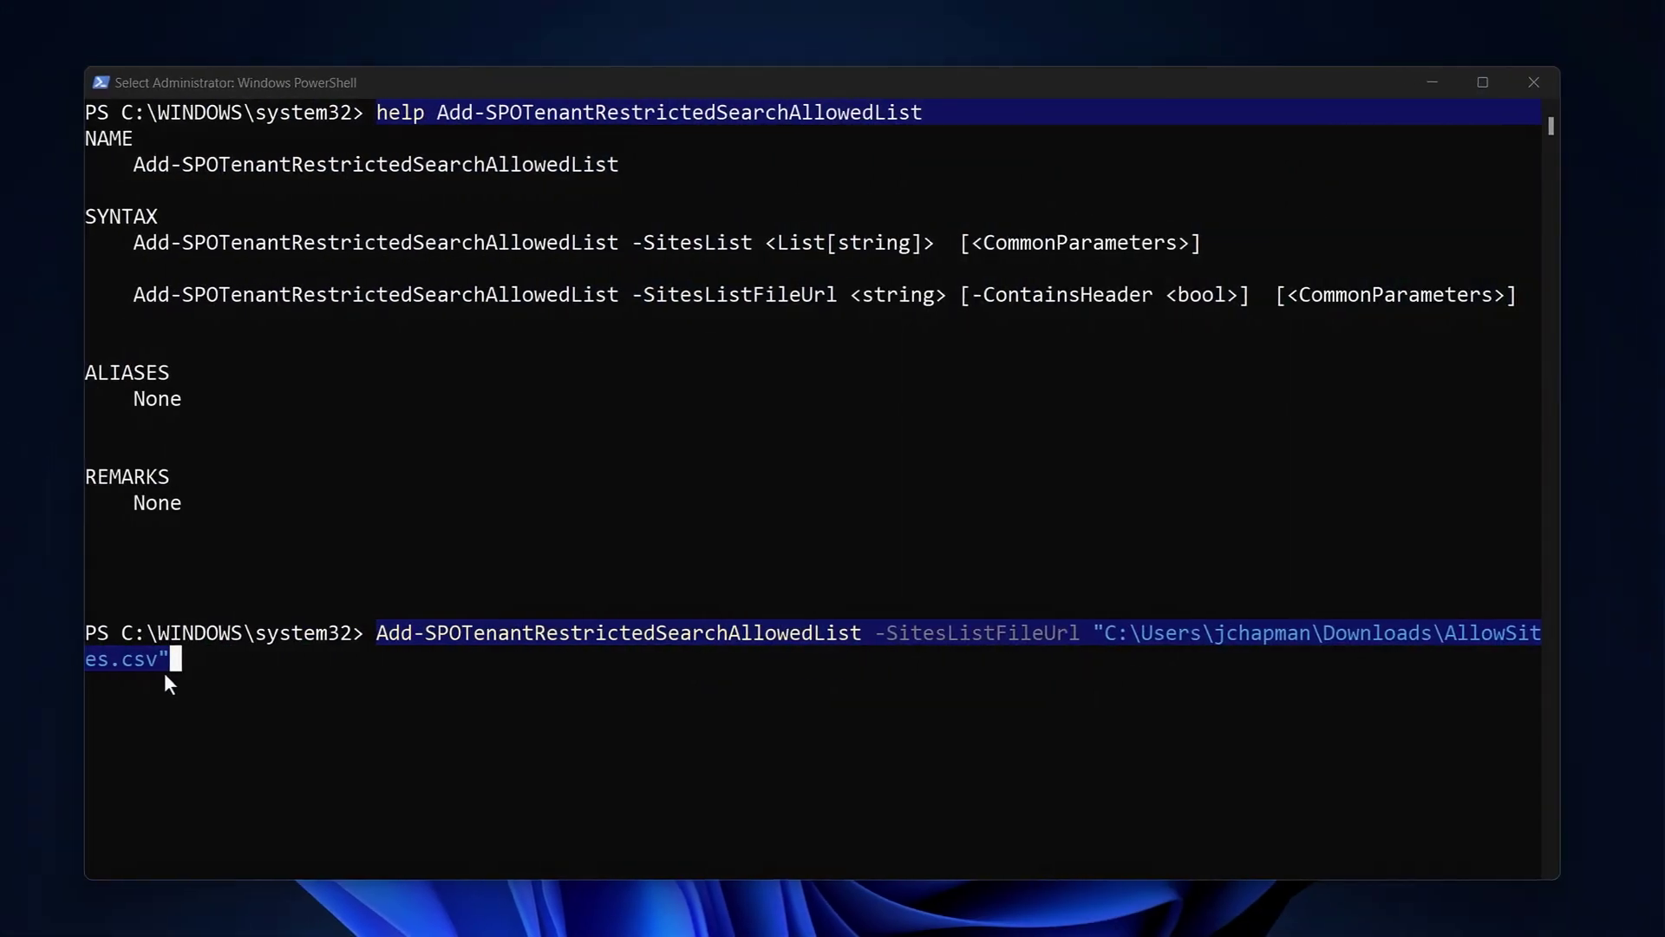
# - Run Add-SPOTenantRestrictedSearchAllowedList with AllowSites.csv to allow-list those sites for restricted search
pyautogui.press('Return')
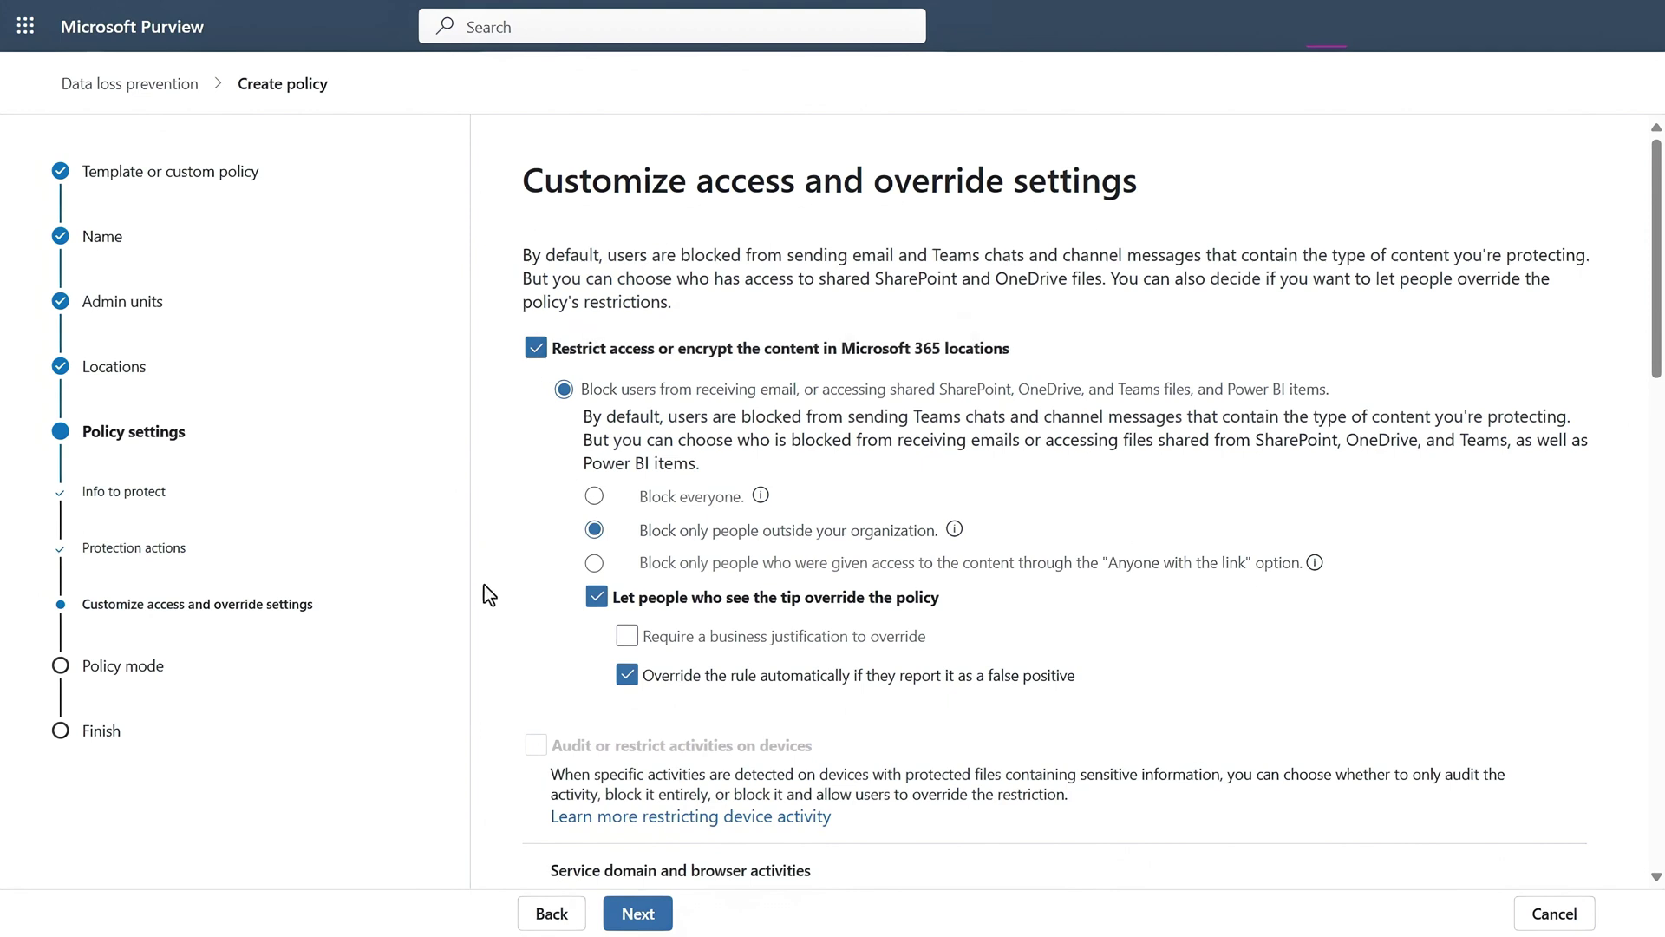
# - Run the DLP policy in simulation mode with 'Show policy tips while in simulation mode' ticked
pyautogui.click(635, 918)
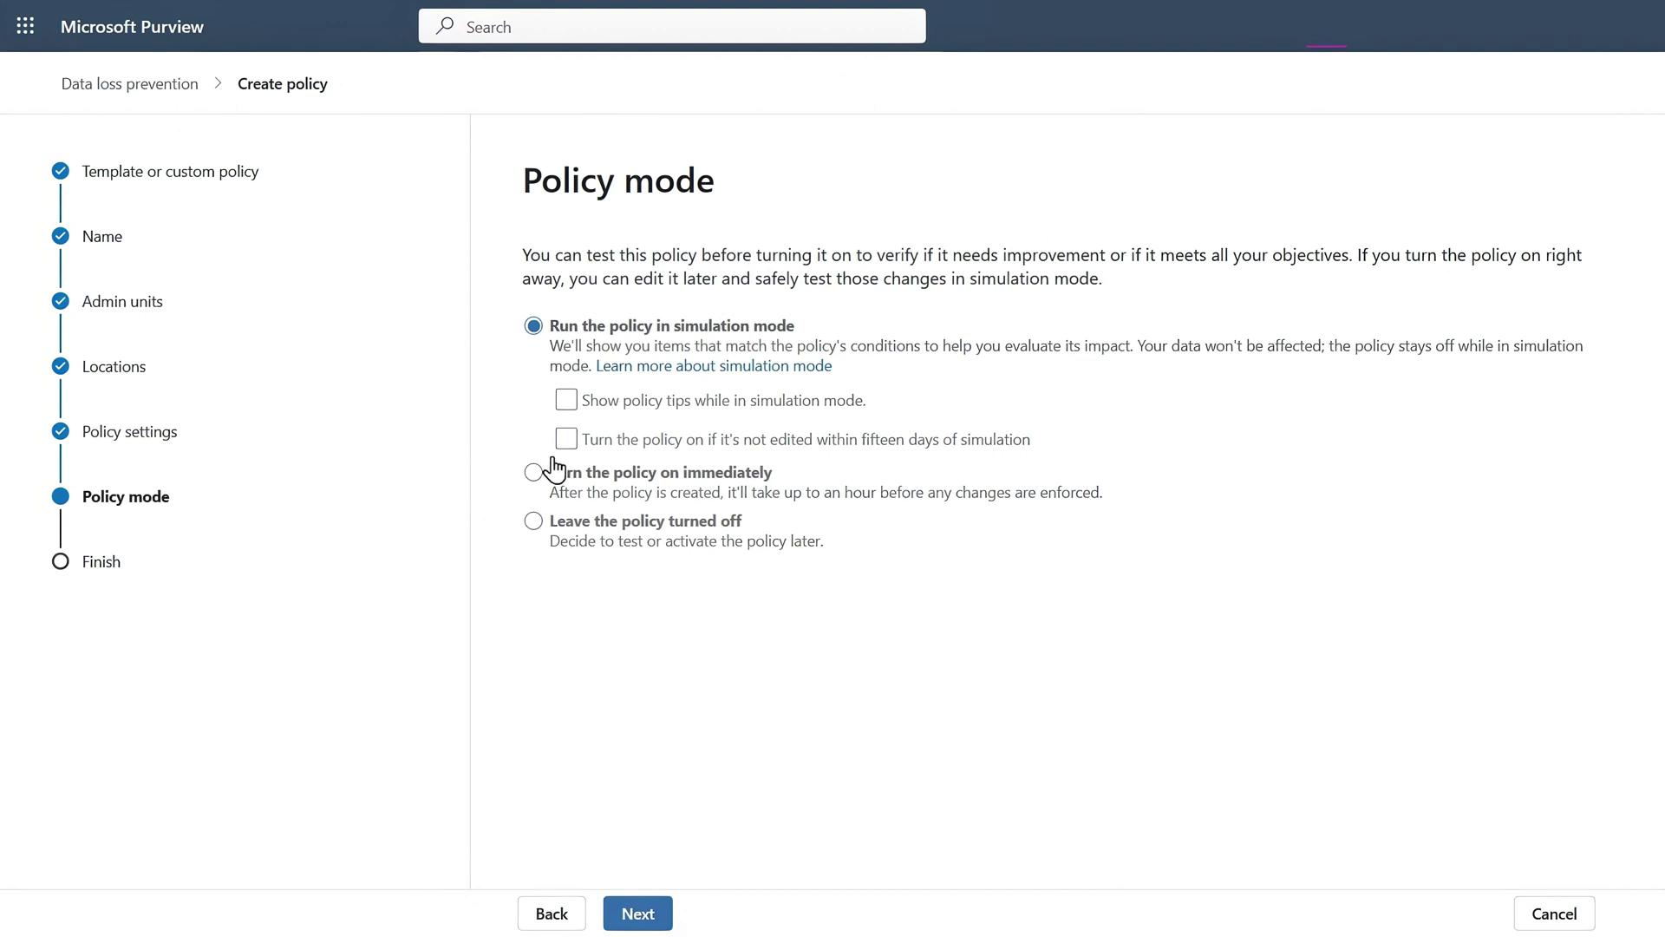
pyautogui.click(564, 401)
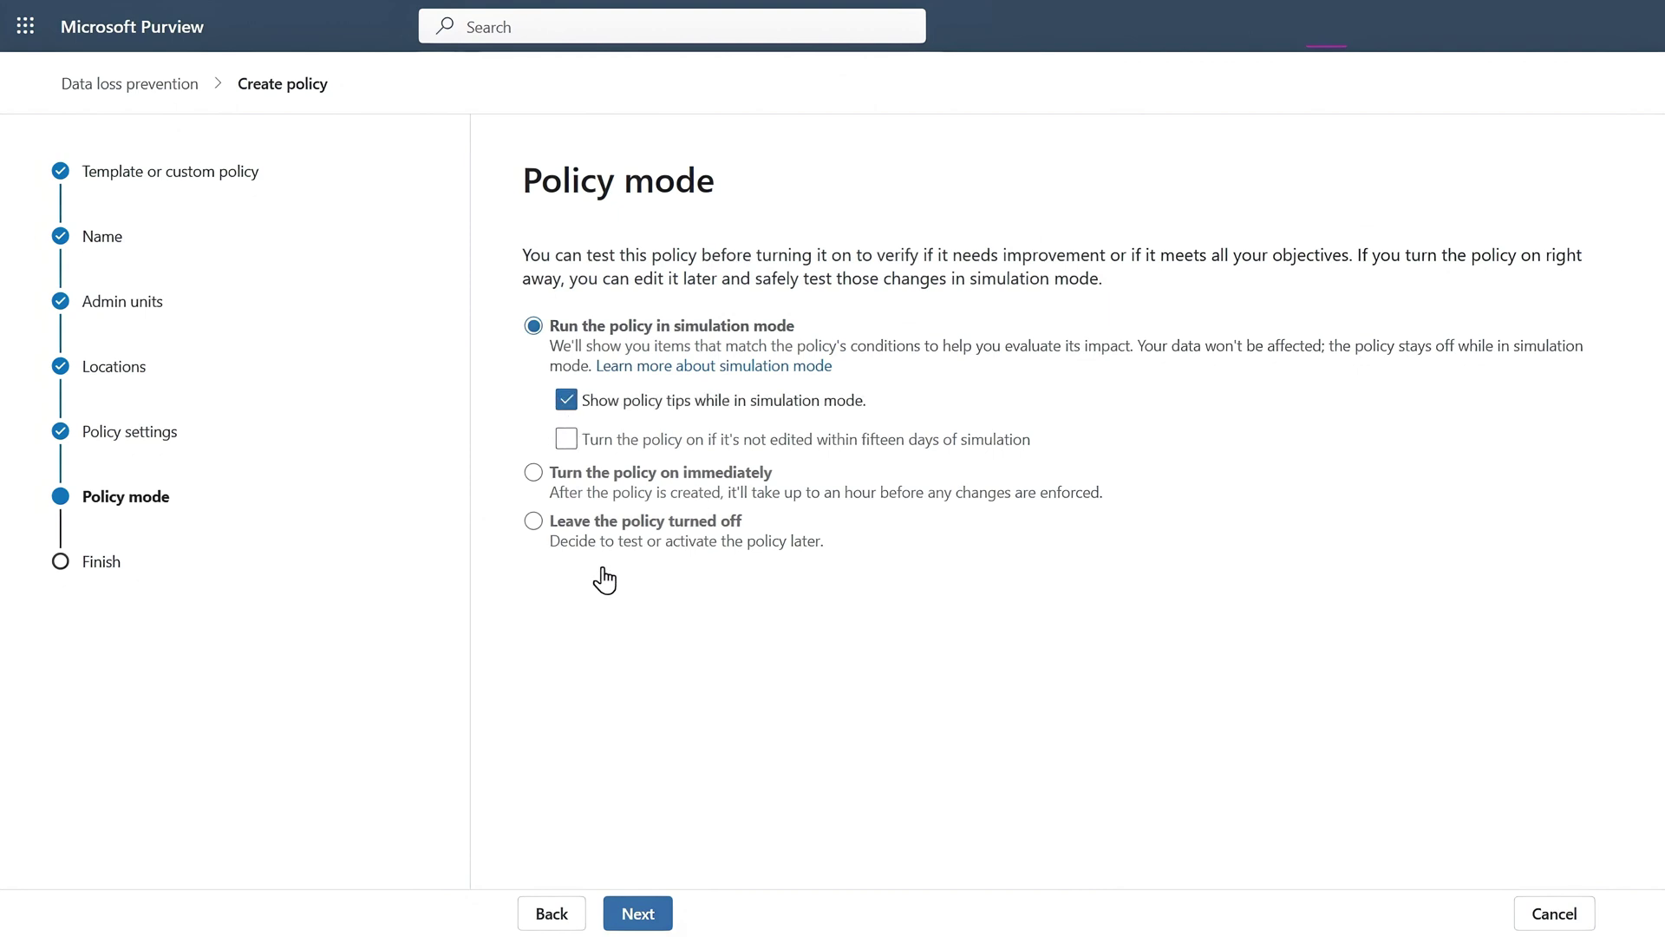
pyautogui.click(638, 913)
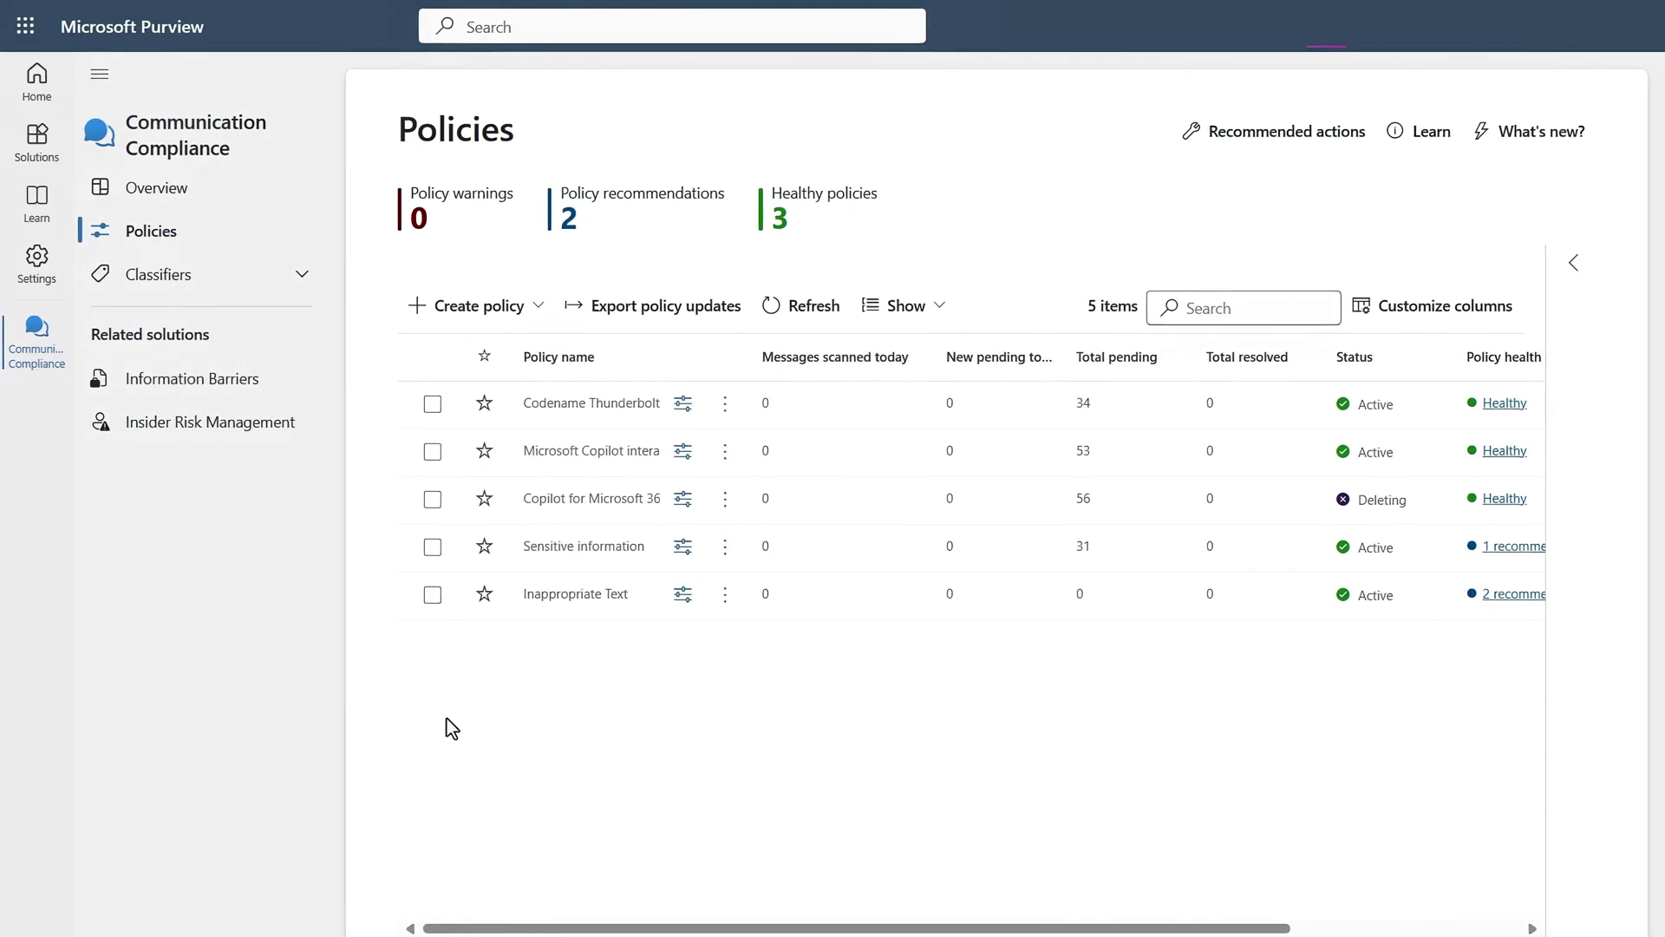
# - Create a Detect Microsoft 365 Copilot interactions policy and add the suggested user as reviewer
pyautogui.click(490, 306)
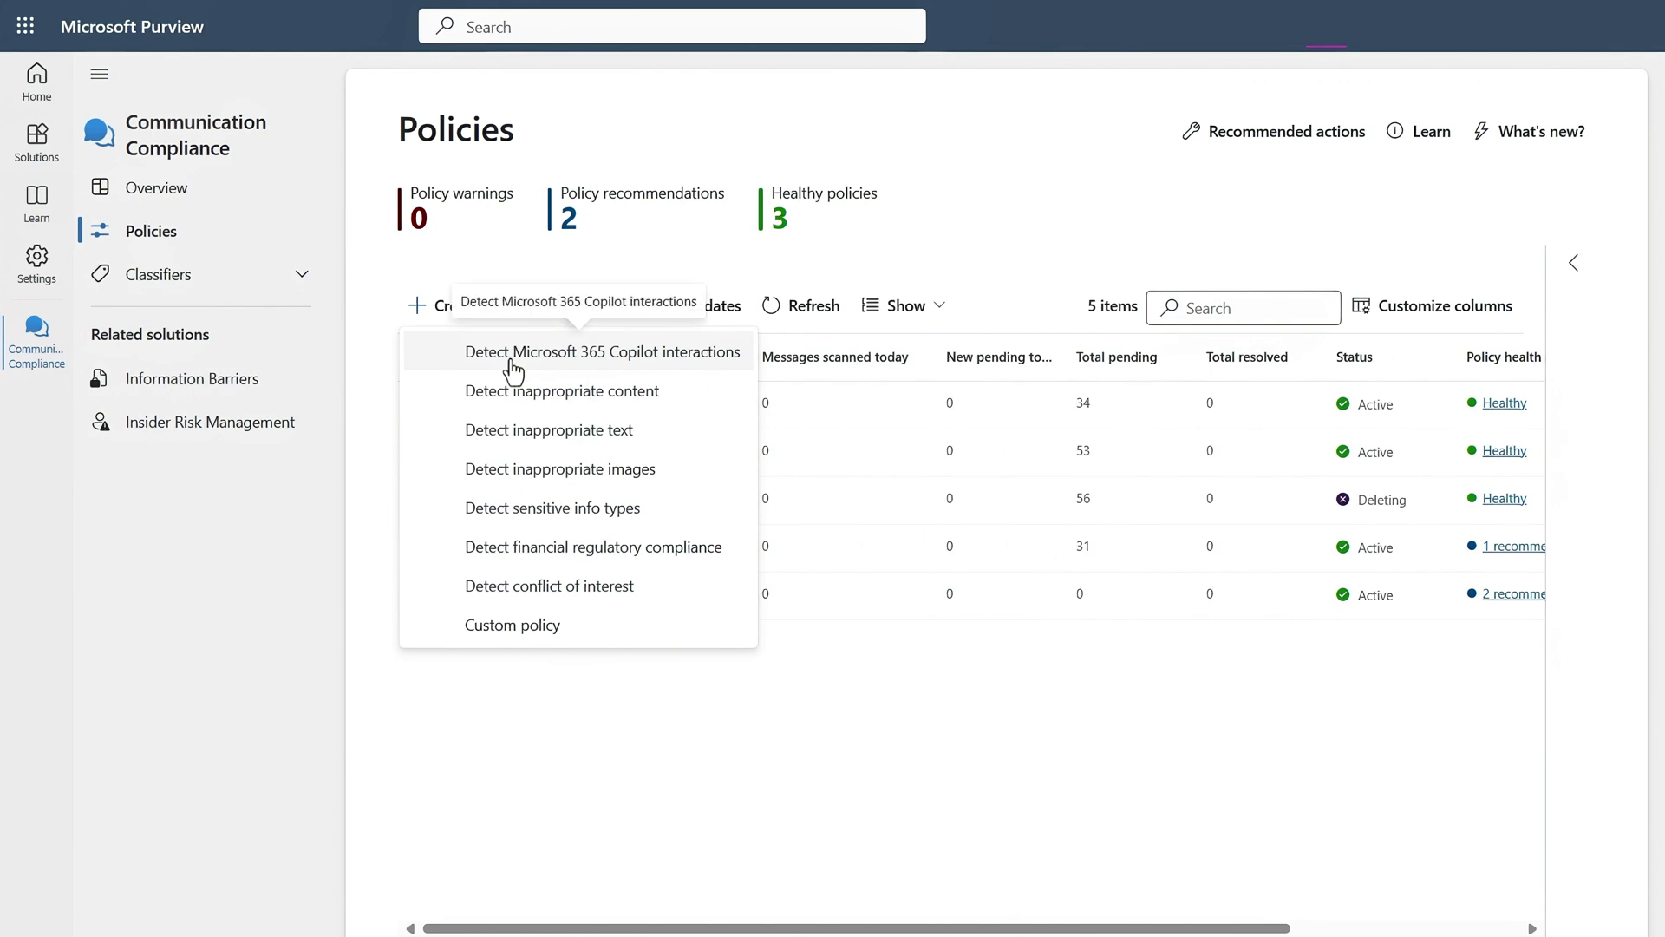
pyautogui.click(514, 368)
pyautogui.click(1065, 641)
pyautogui.write('megan')
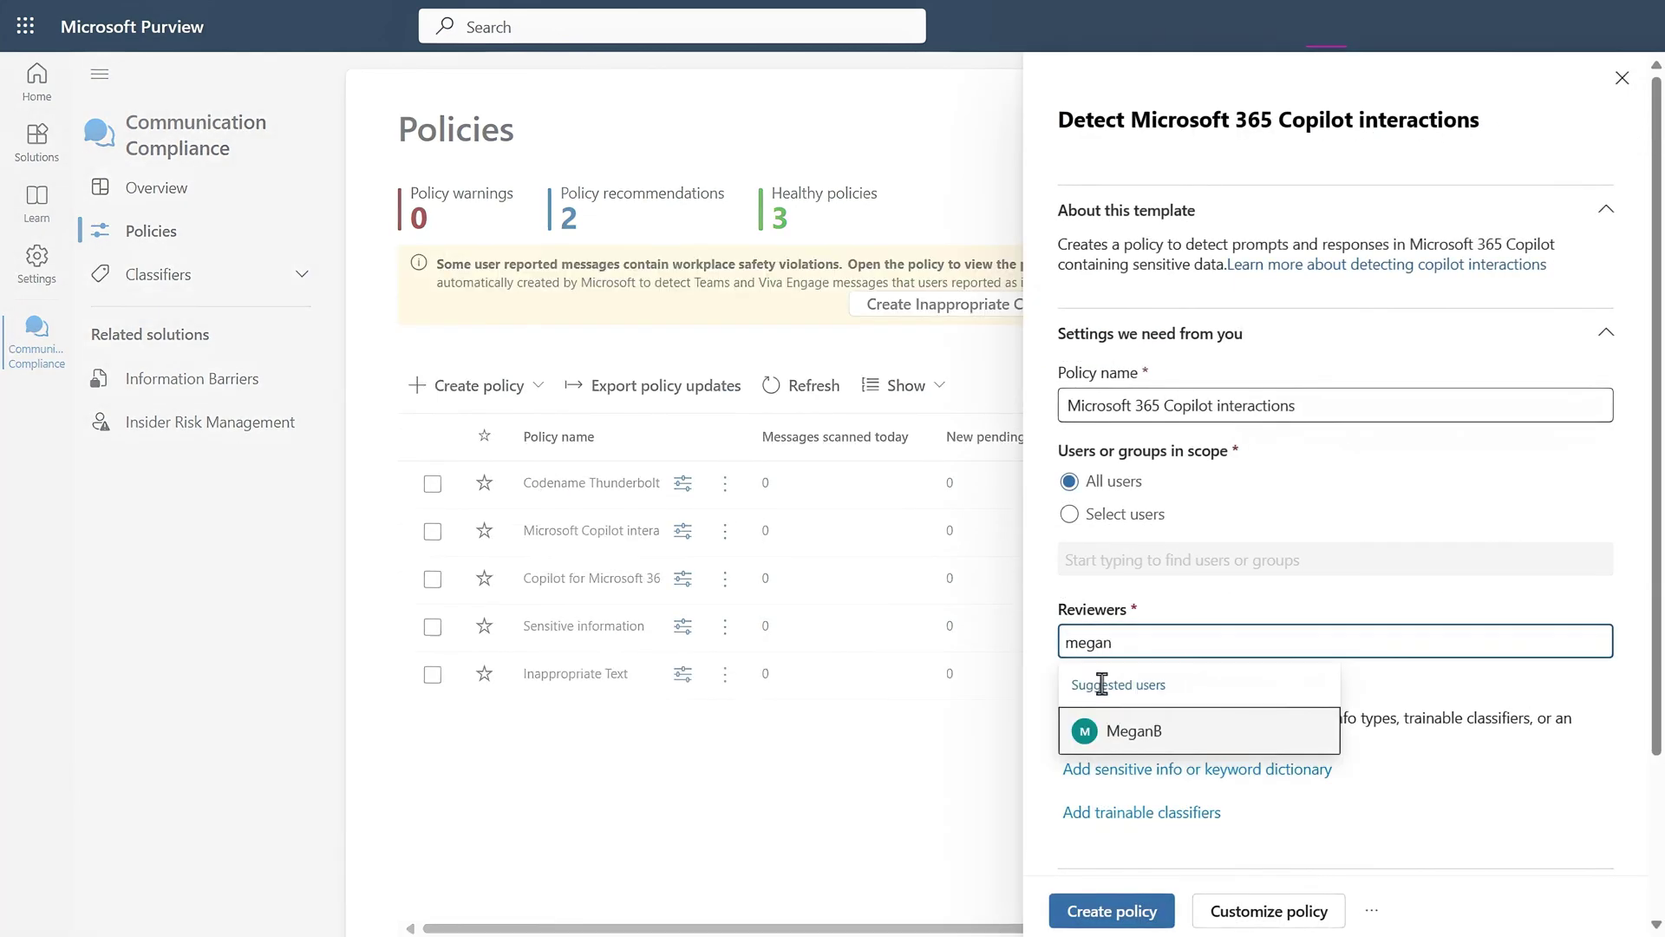
pyautogui.click(1102, 747)
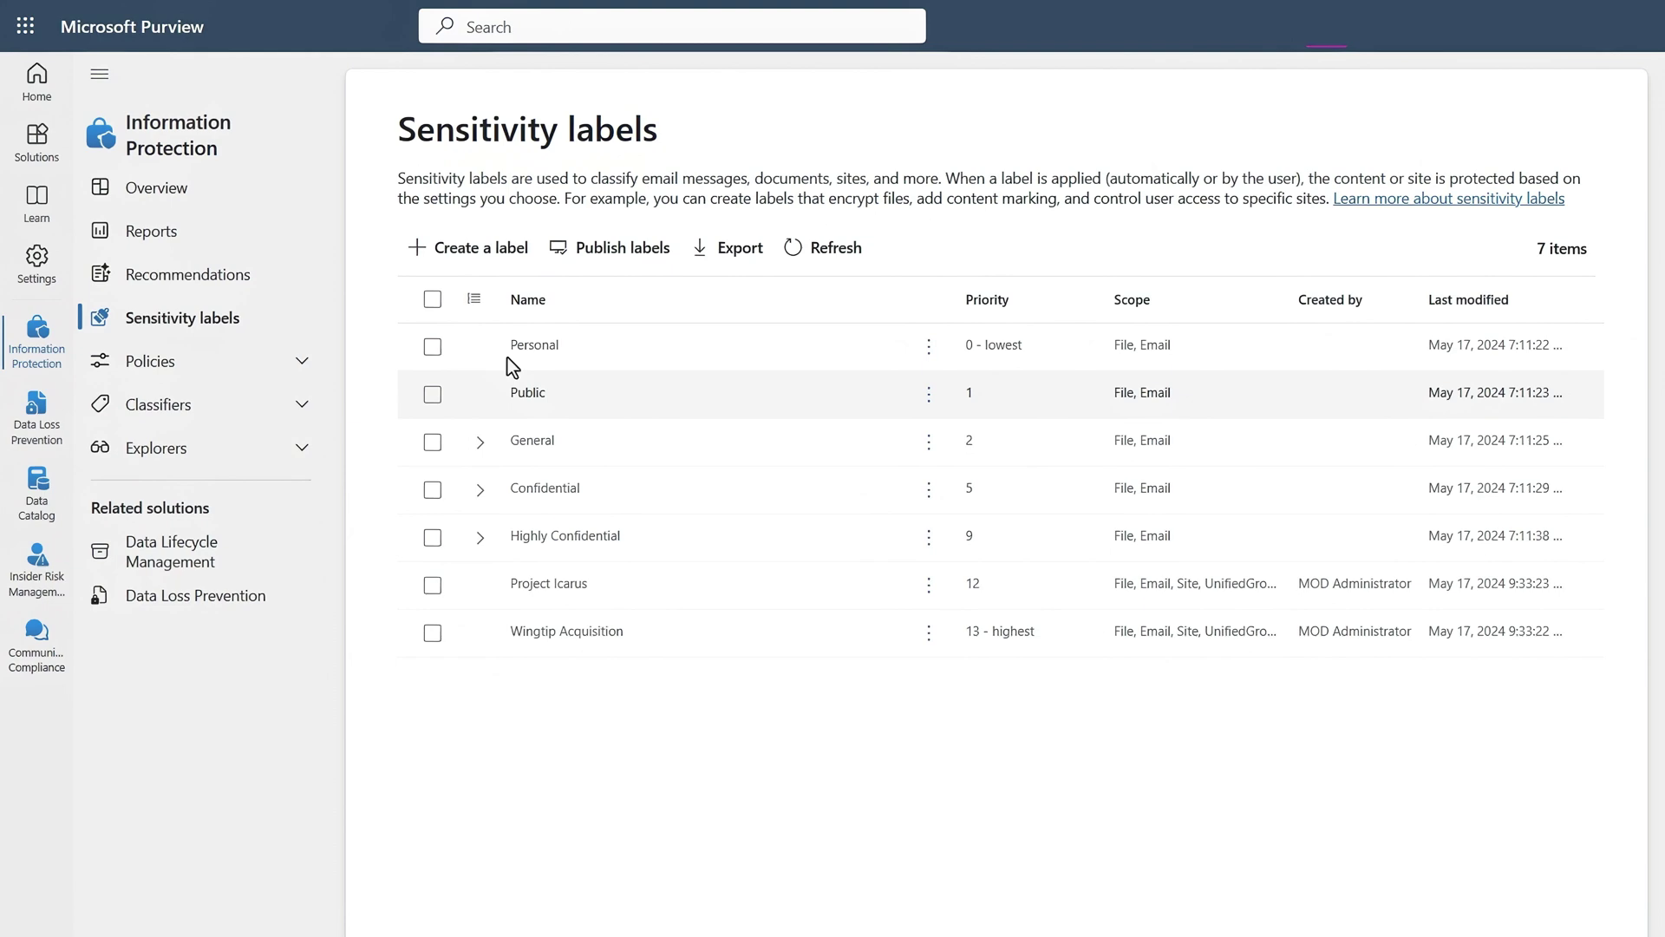
# - Start a new sensitivity label and advance past its scope to the access control settings
pyautogui.click(479, 252)
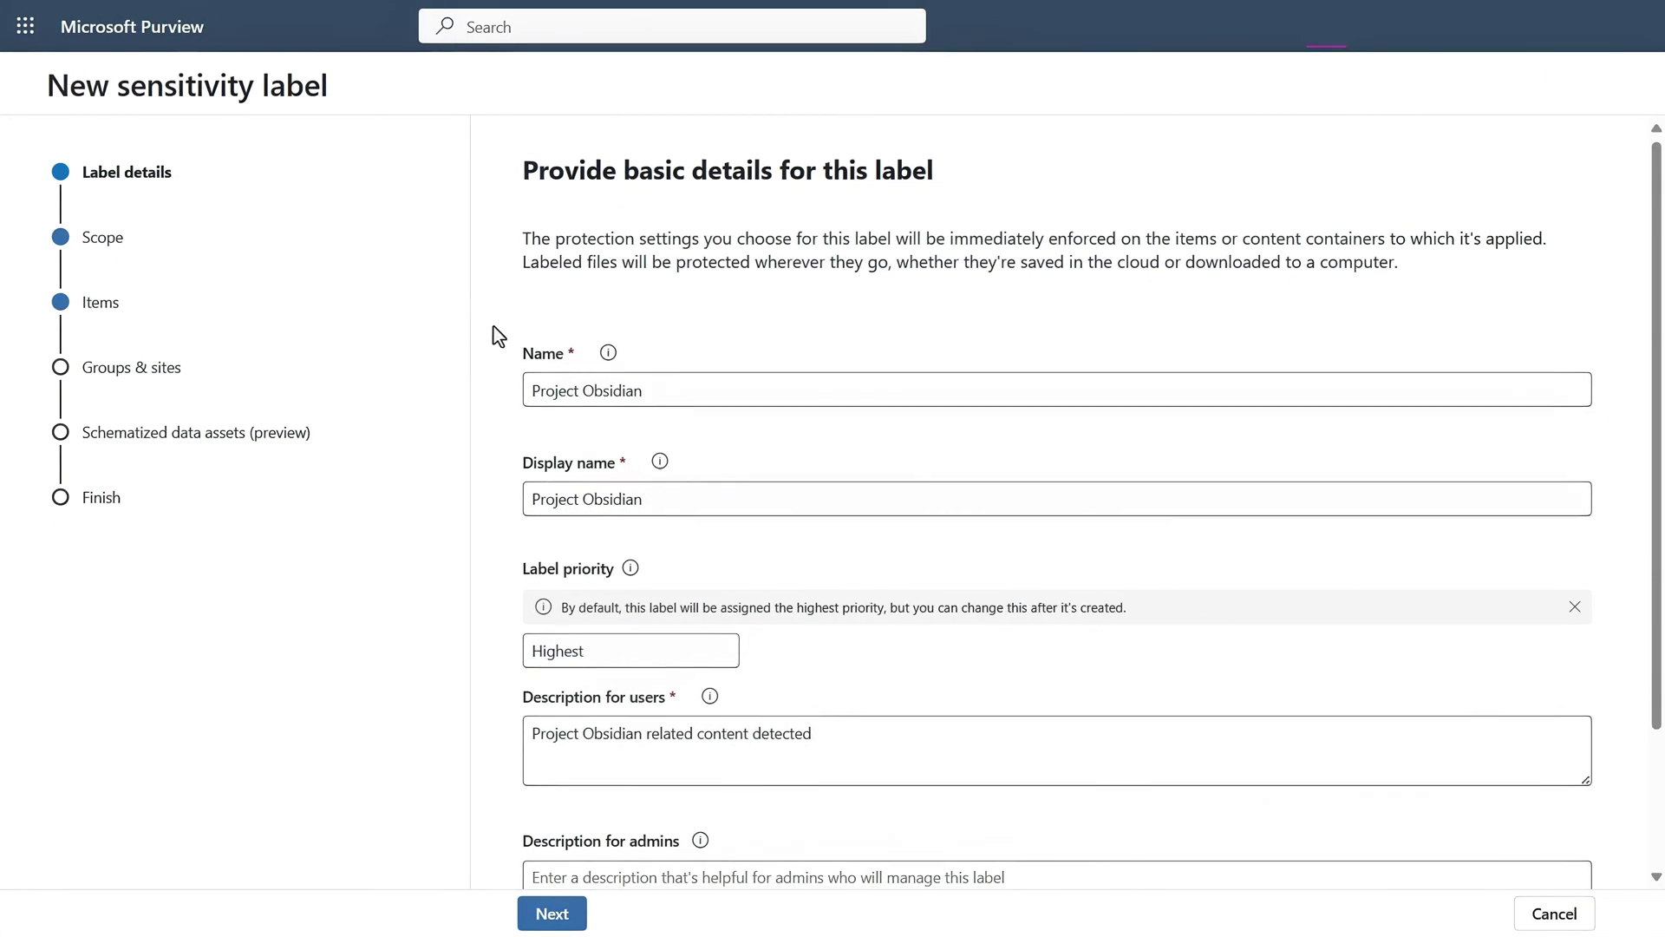
pyautogui.scroll(-3, 1275, 520)
pyautogui.click(1326, 914)
pyautogui.press('Tab')
pyautogui.press('Tab')
pyautogui.press('Tab')
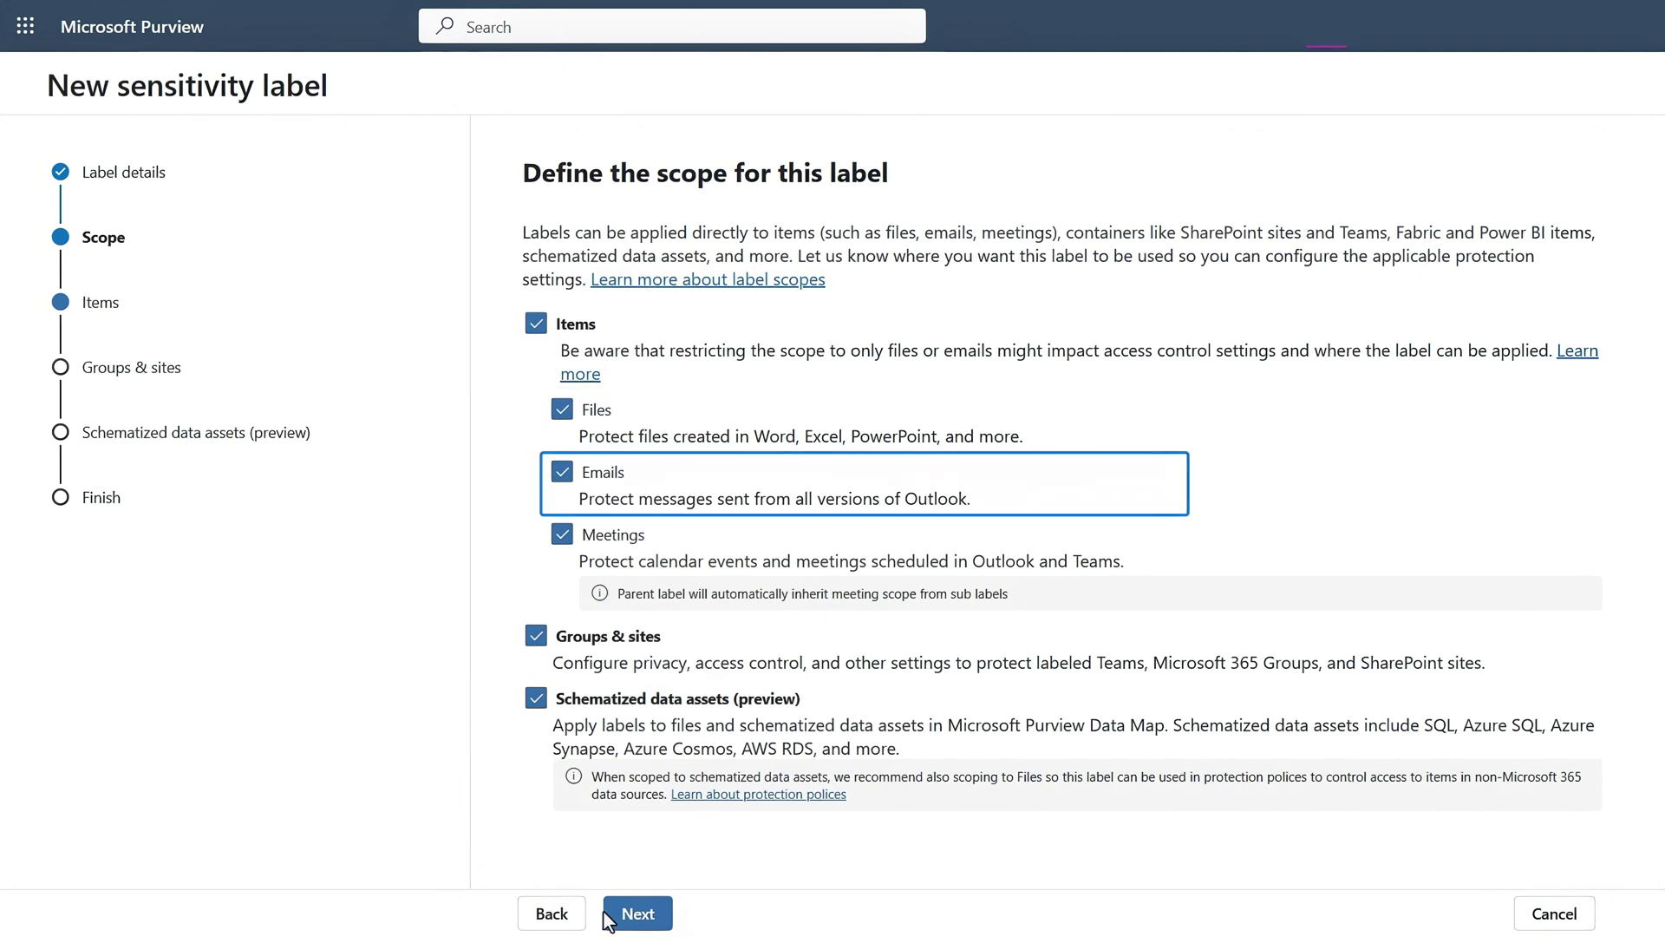
pyautogui.click(624, 916)
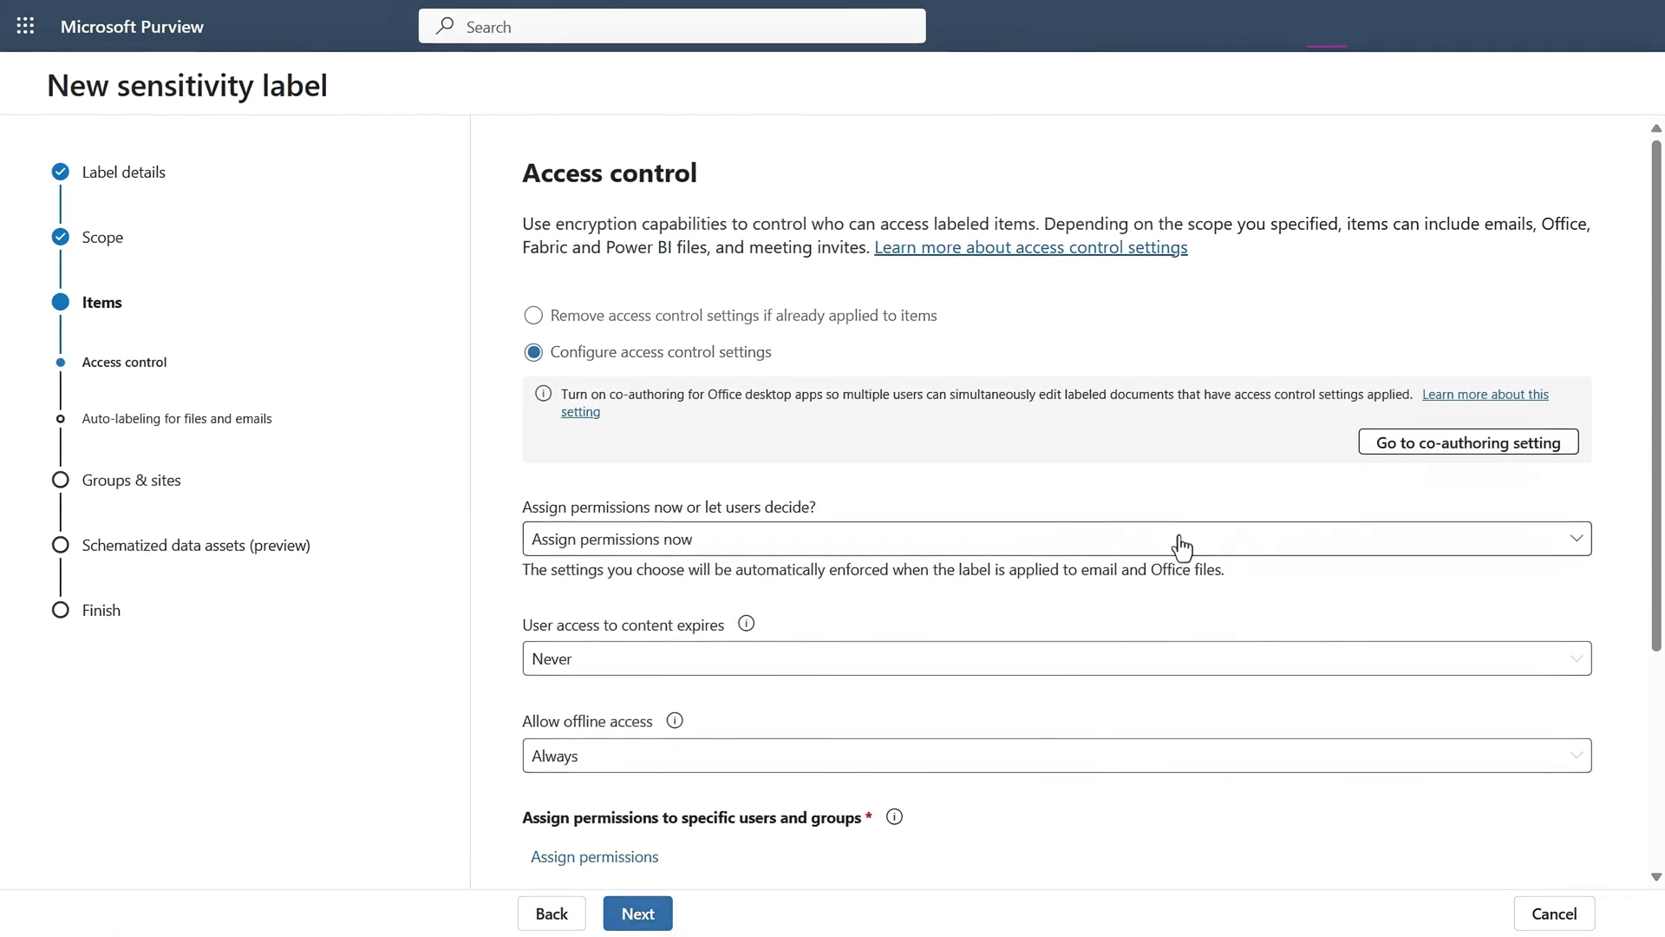
# - Choose to assign permissions now and never allow offline access to labelled content
pyautogui.click(1181, 542)
pyautogui.click(1170, 592)
pyautogui.click(1145, 759)
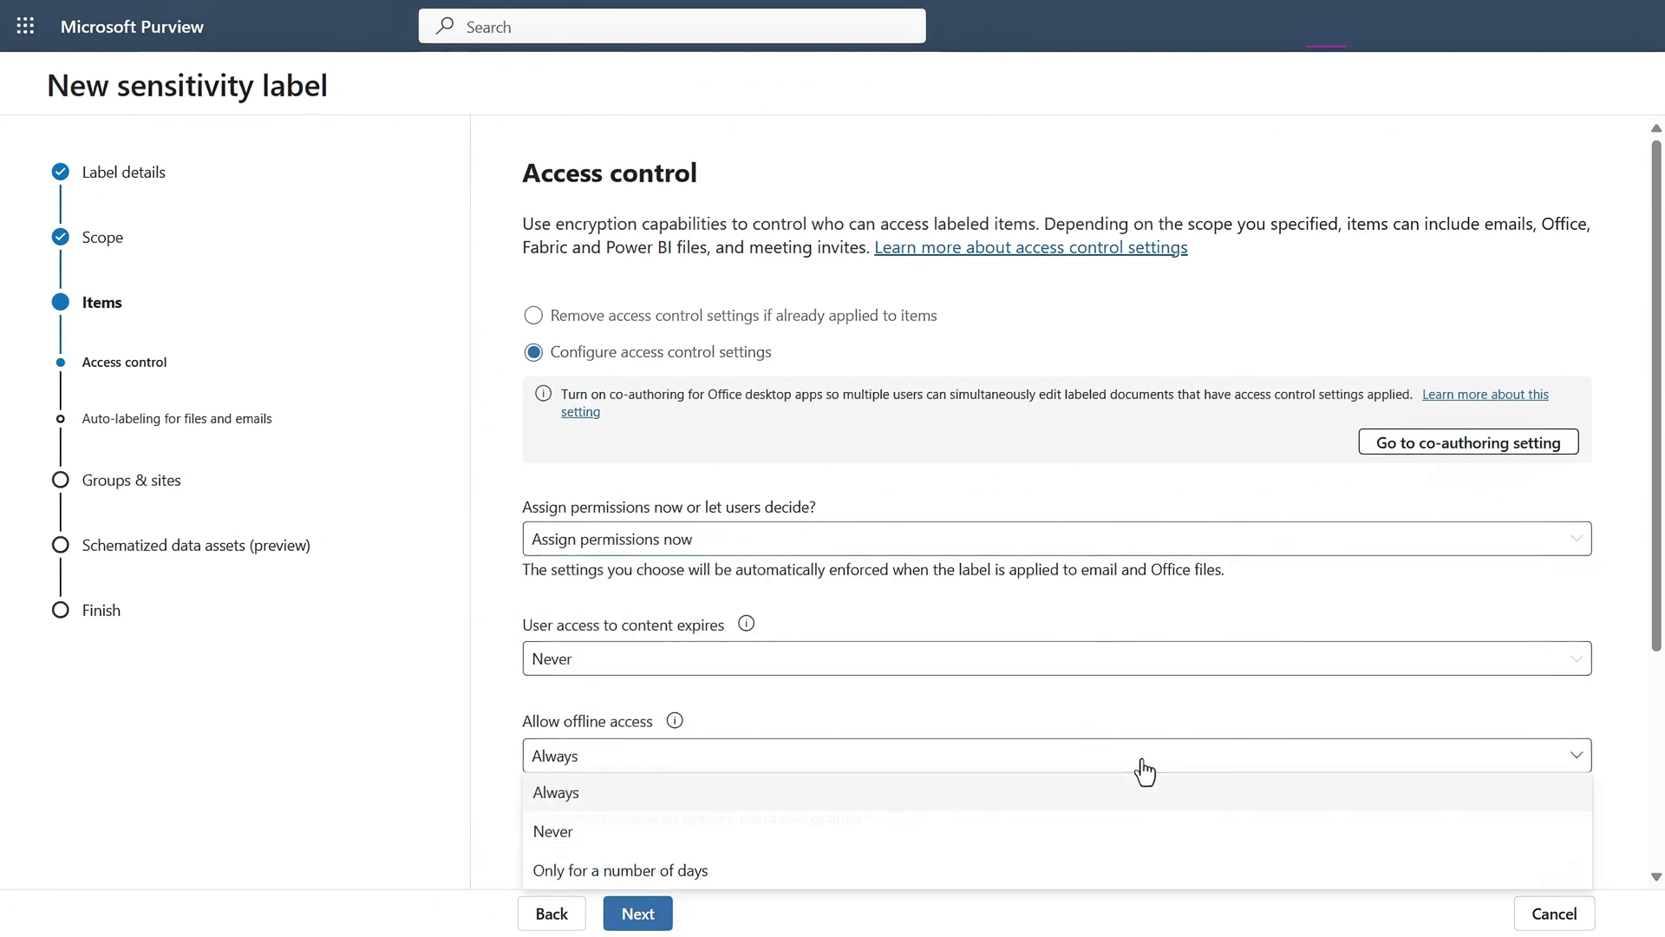
pyautogui.click(1121, 840)
# - Grant the Leadership group permissions on content protected by the label
pyautogui.scroll(-3, 1123, 841)
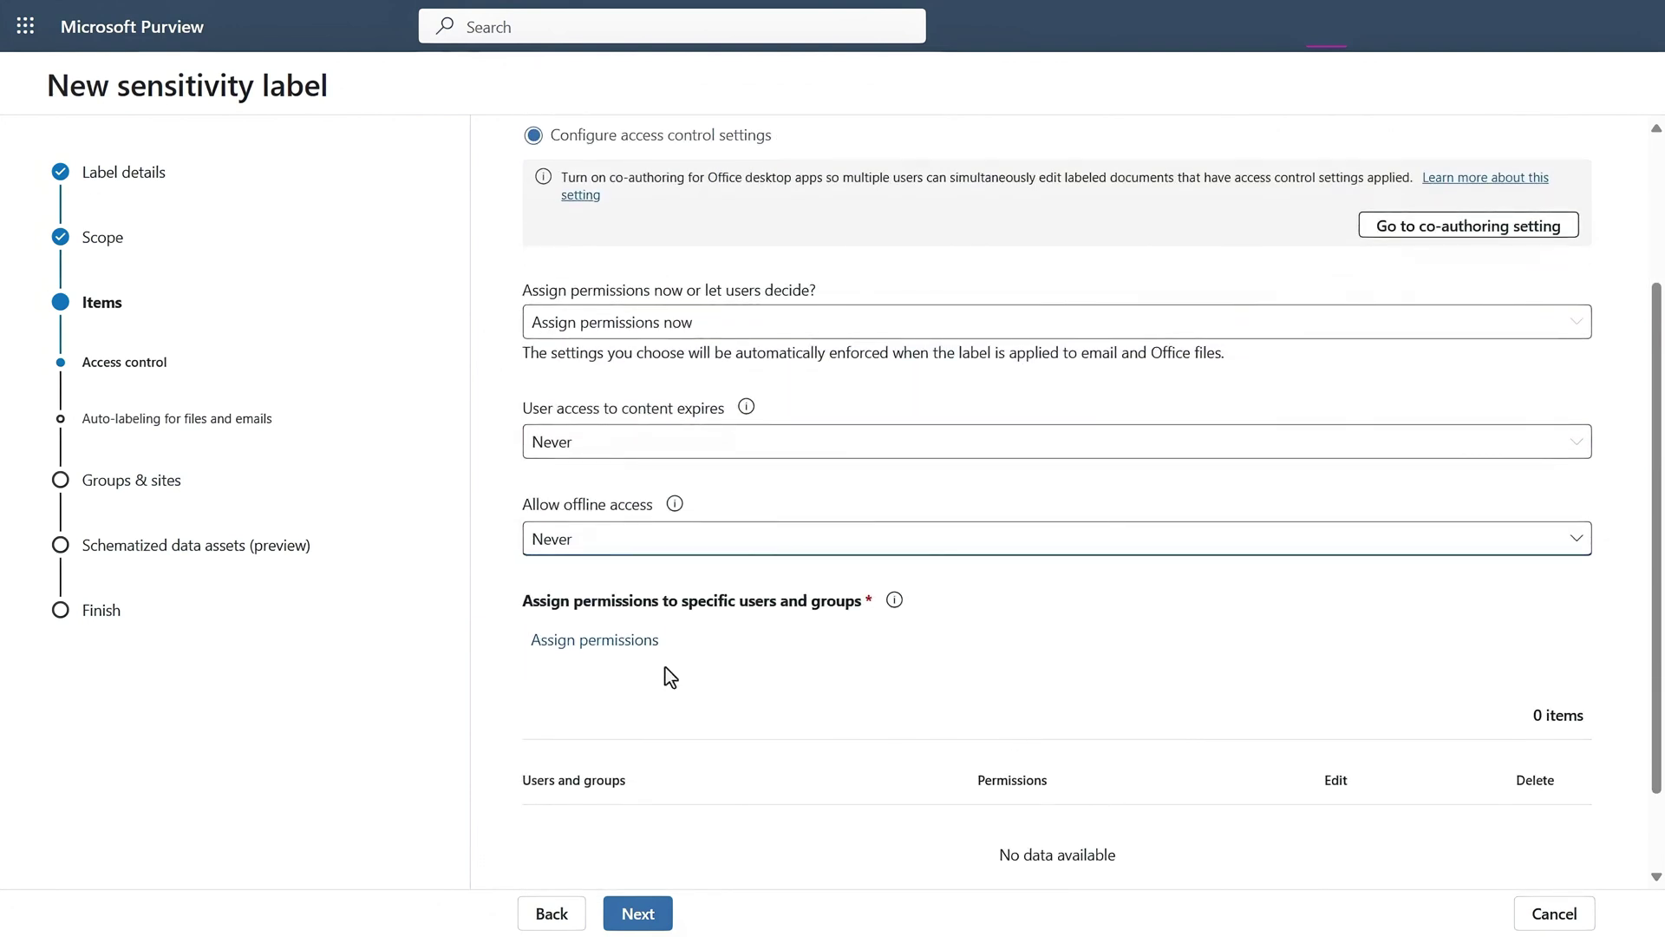
pyautogui.click(595, 642)
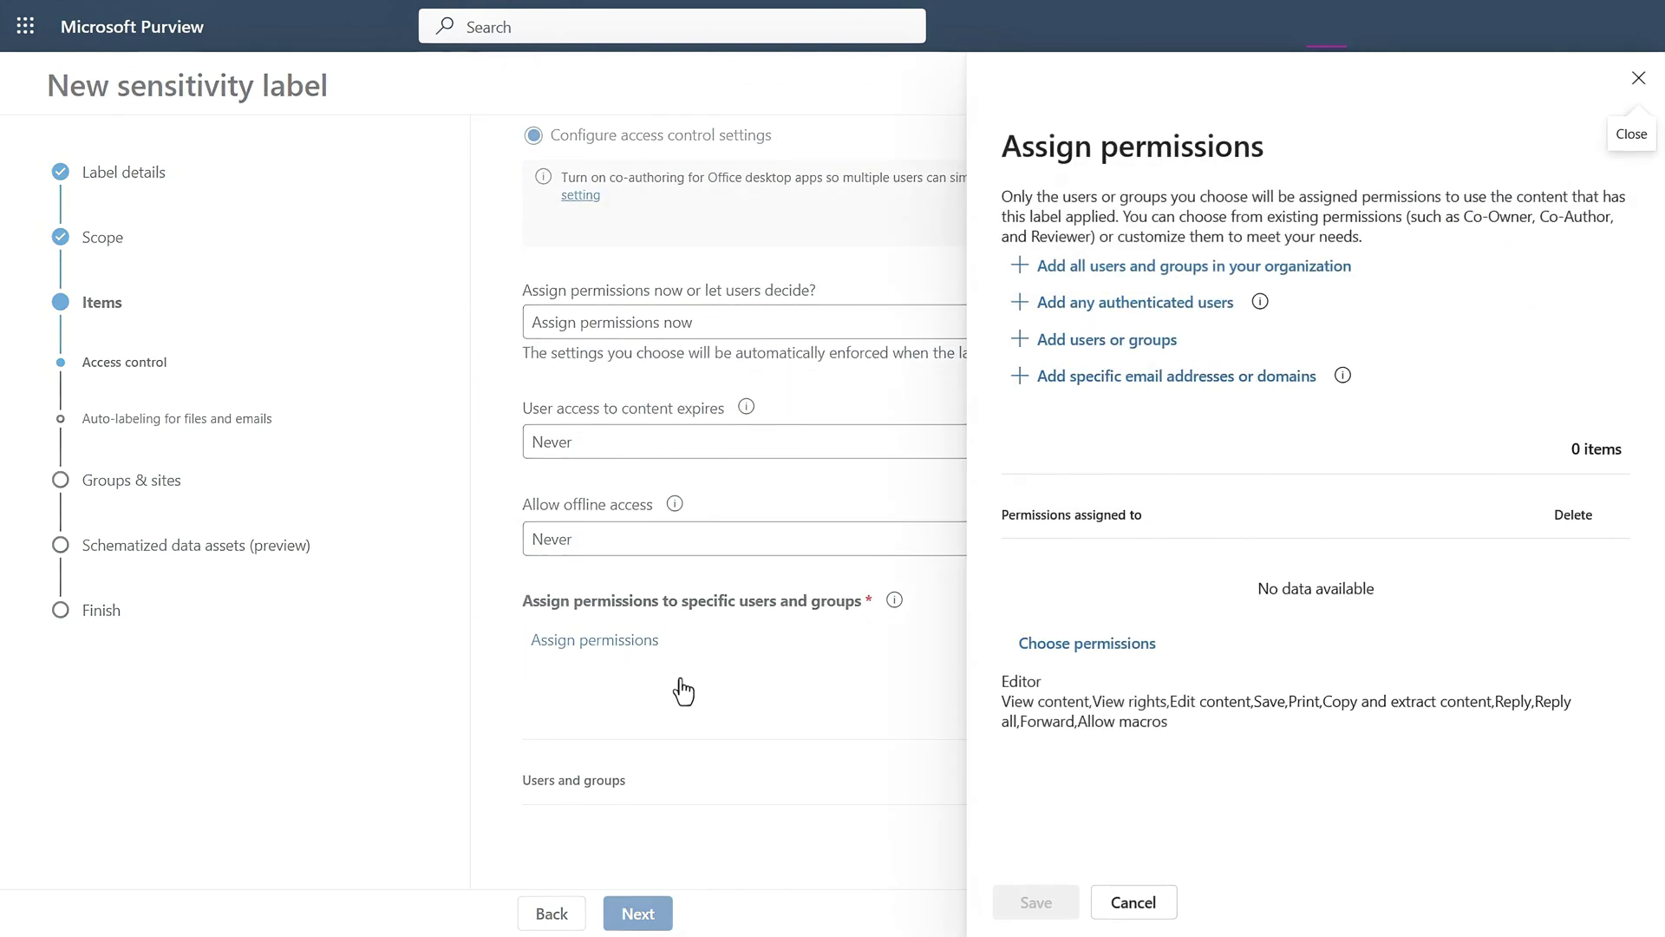
pyautogui.click(1146, 345)
pyautogui.click(1158, 214)
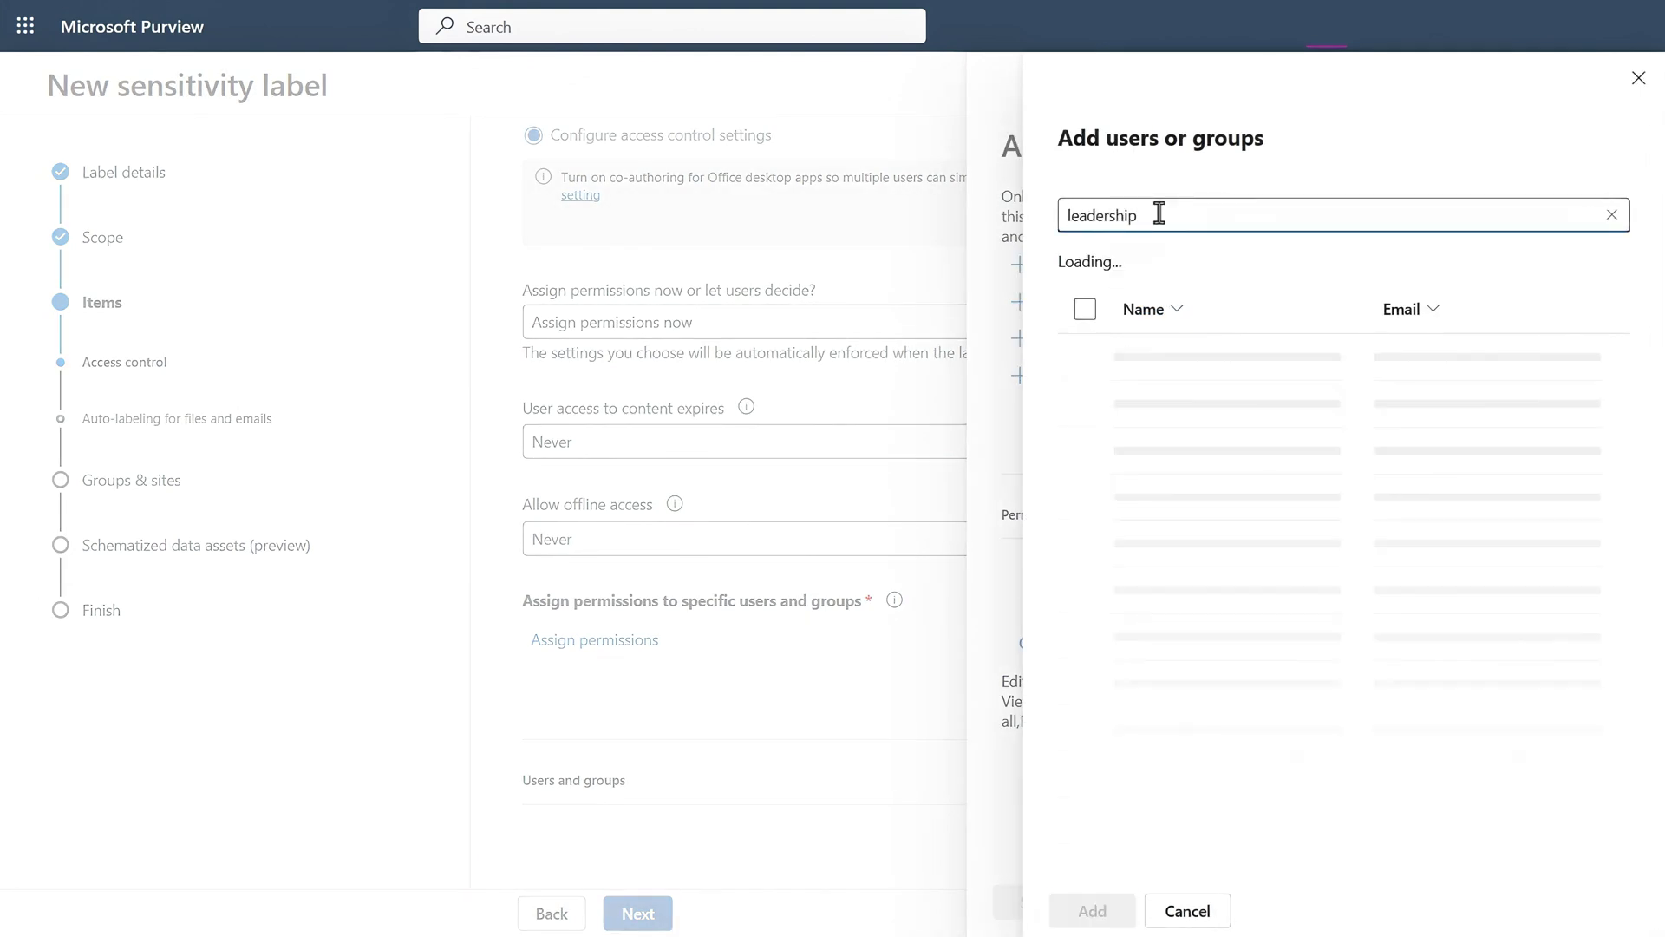
pyautogui.click(1086, 359)
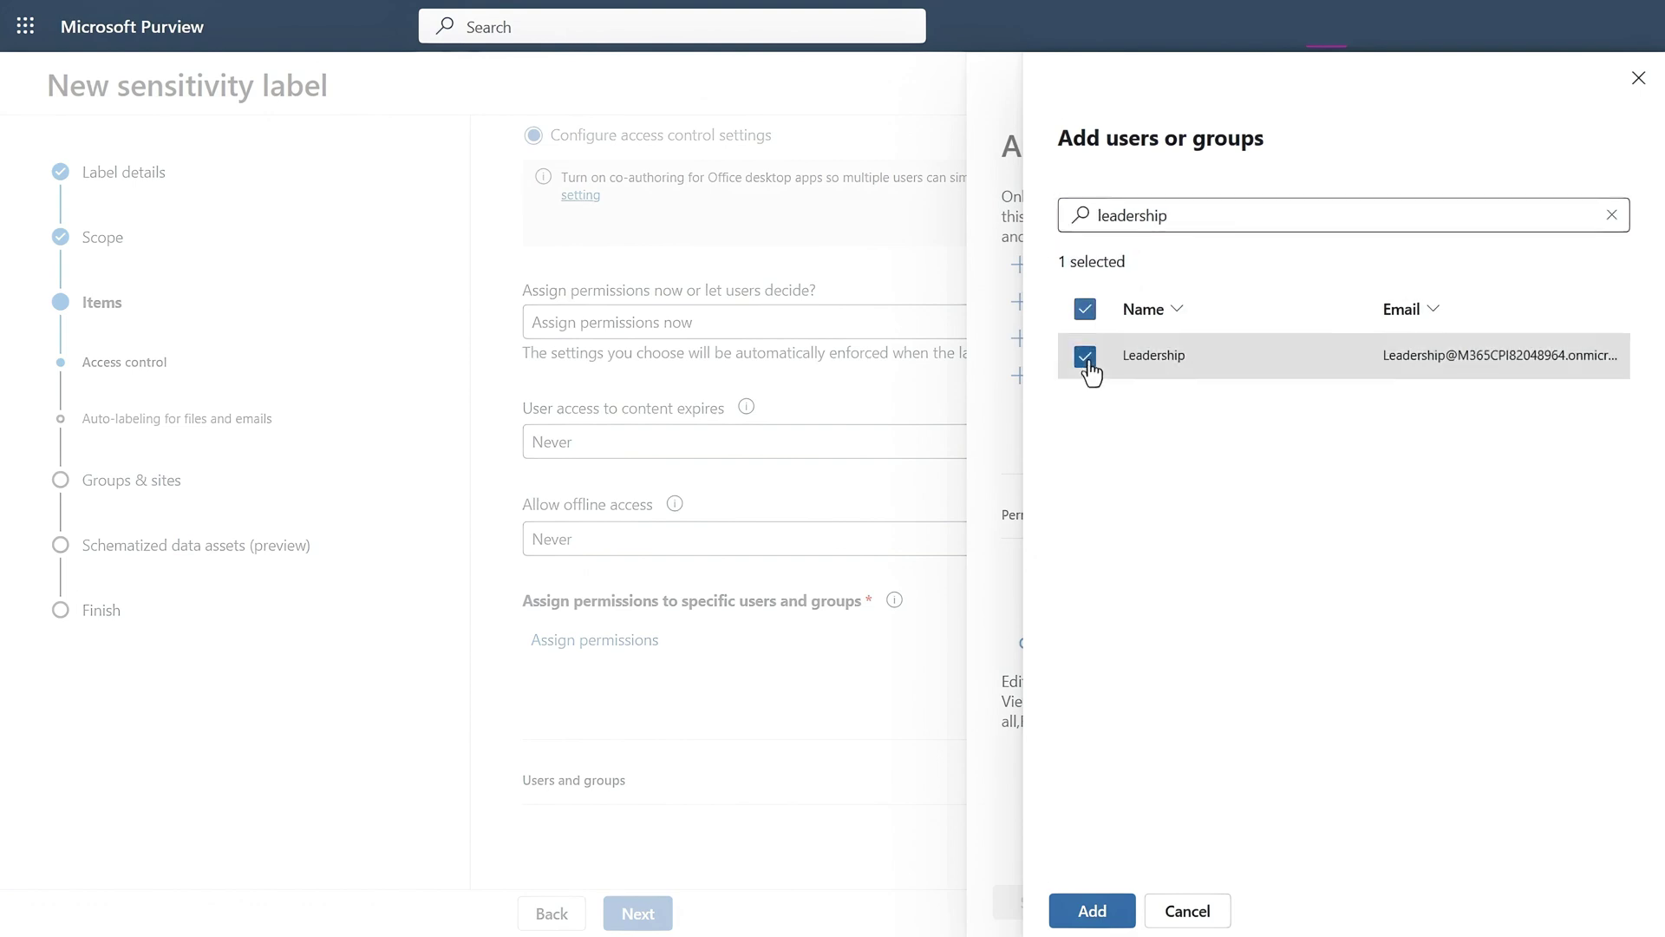
pyautogui.click(1110, 912)
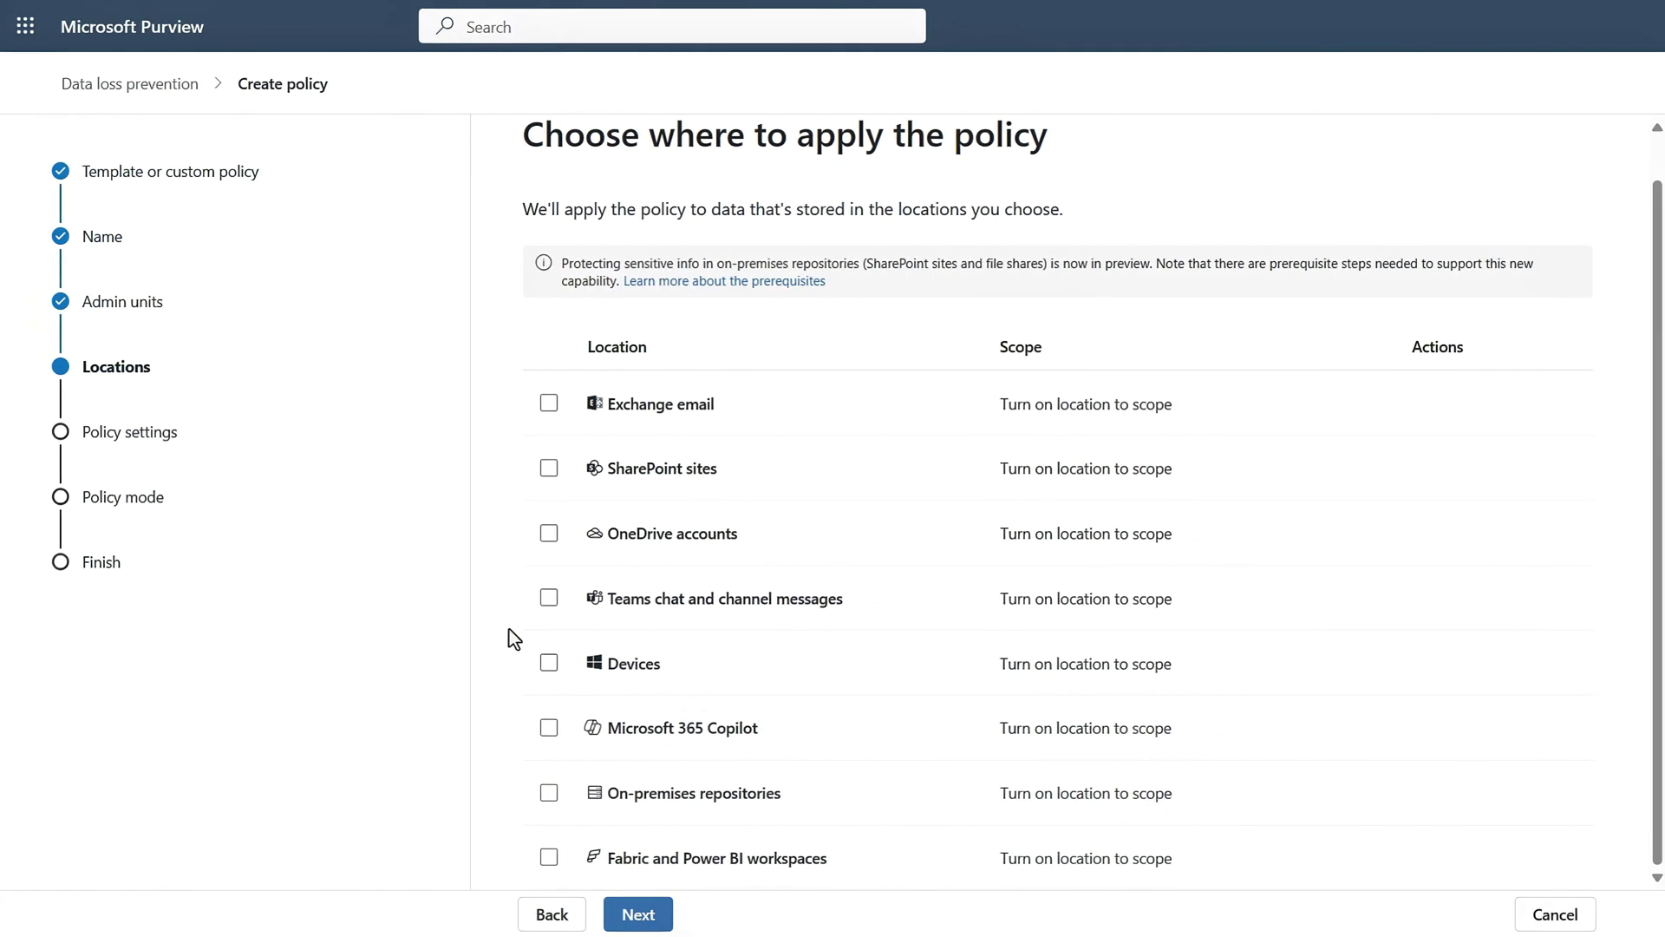
# - Apply the DLP policy to Microsoft 365 Copilot with the Restrict Copilot Processing rule, turned on immediately
pyautogui.click(549, 728)
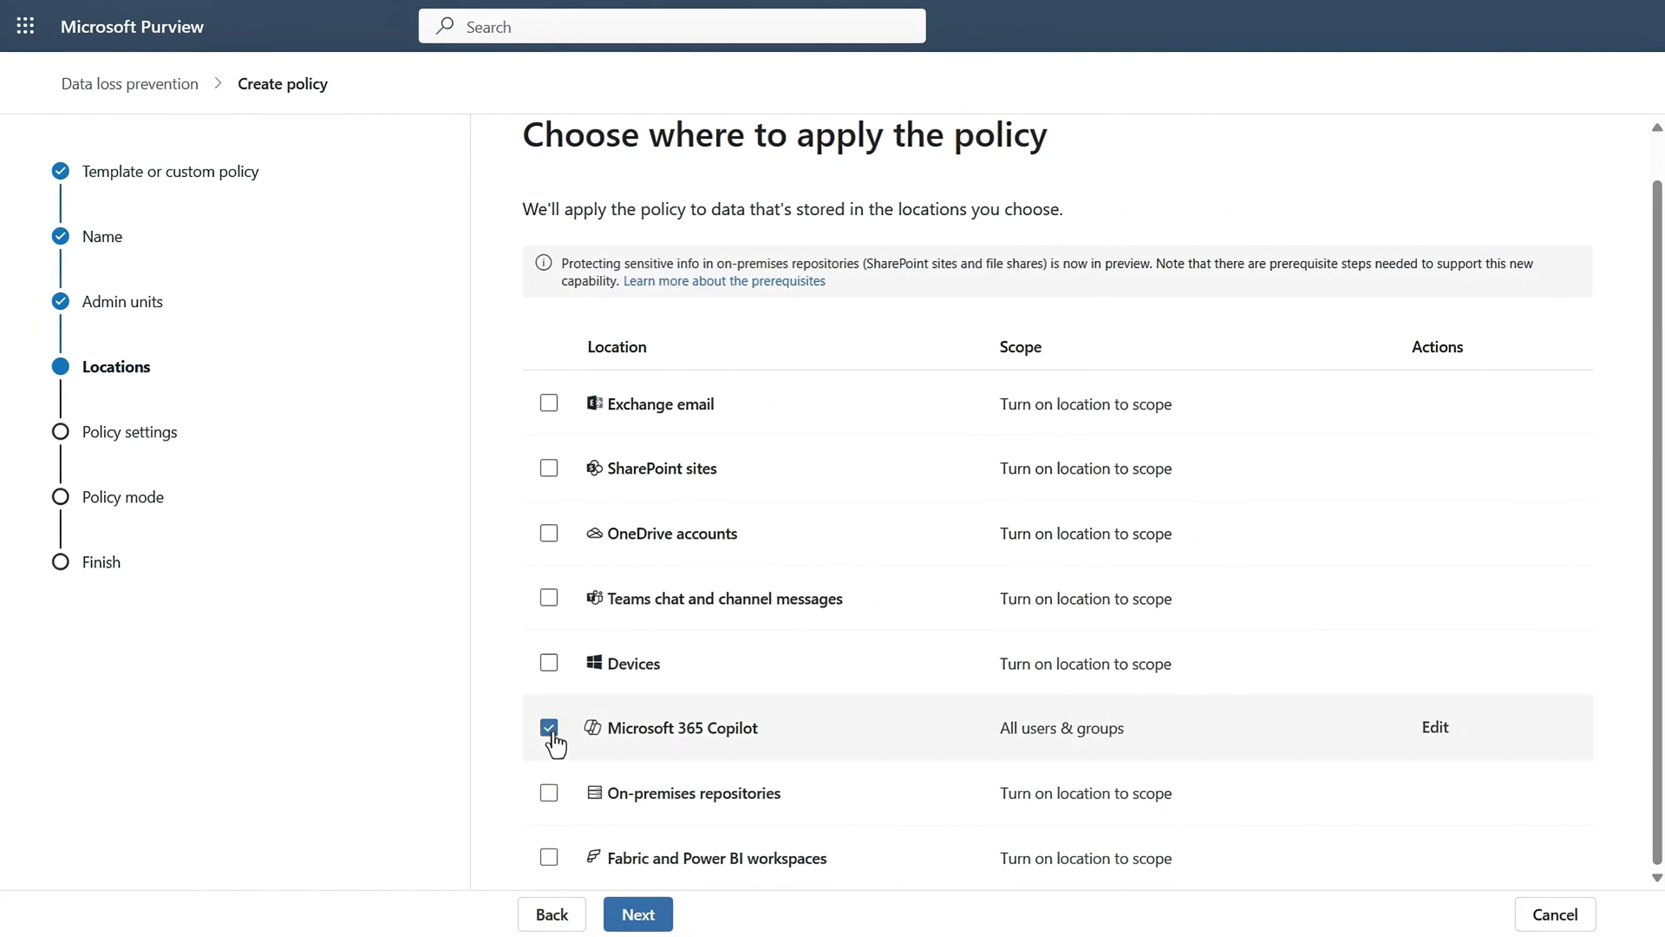
pyautogui.click(638, 914)
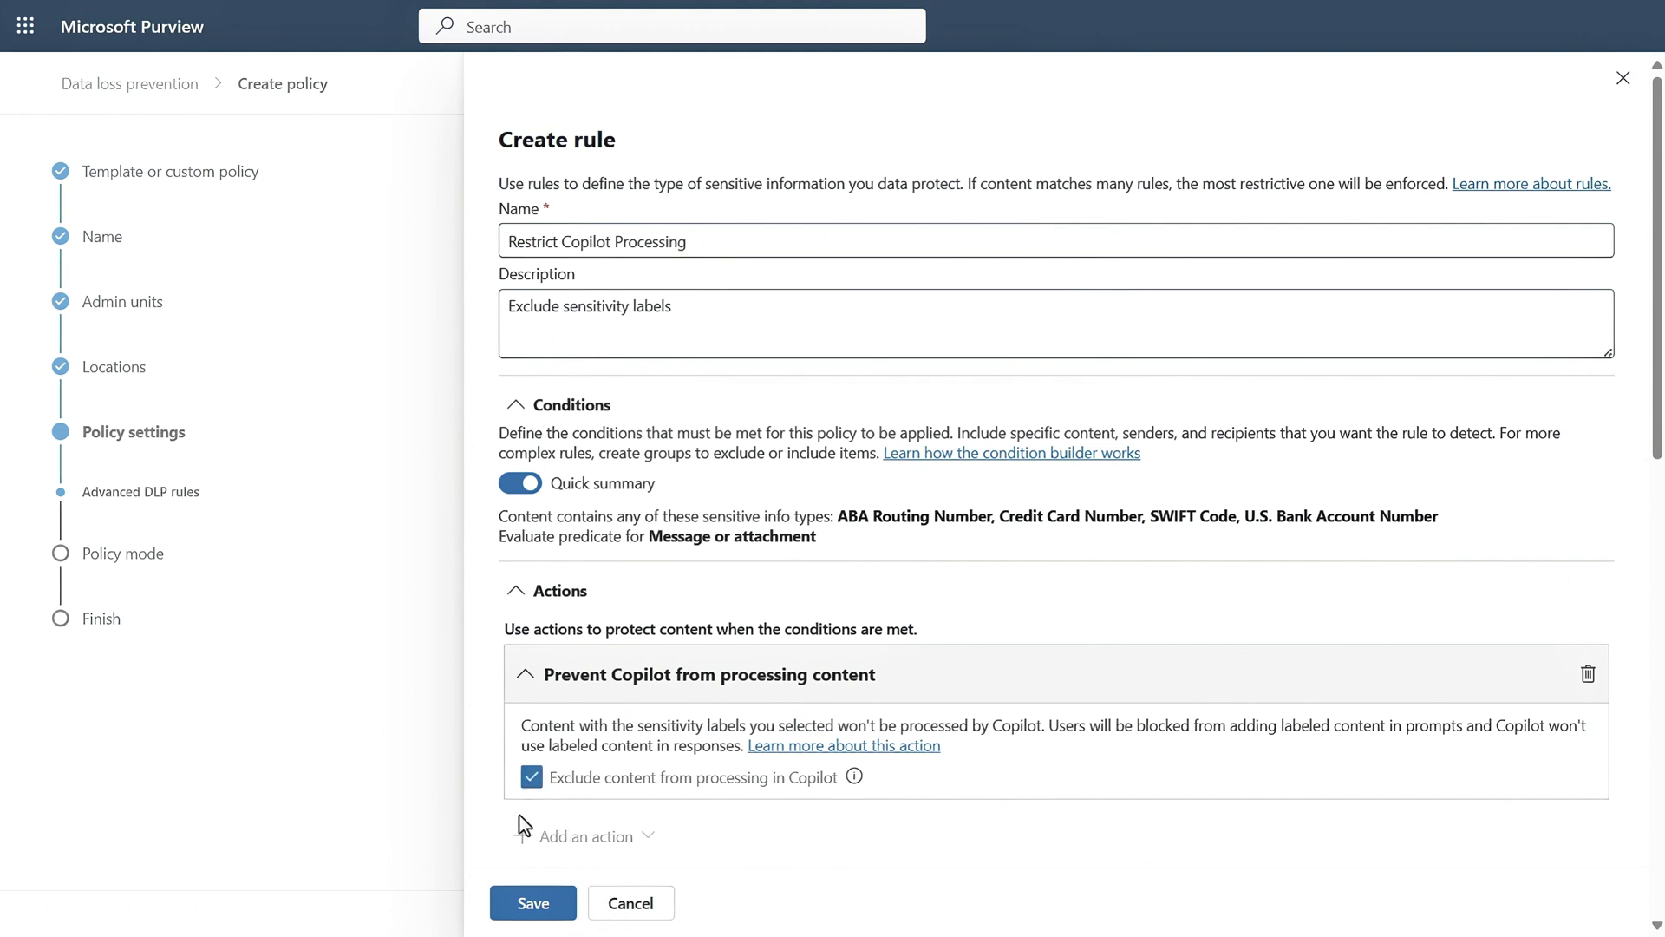
pyautogui.click(533, 903)
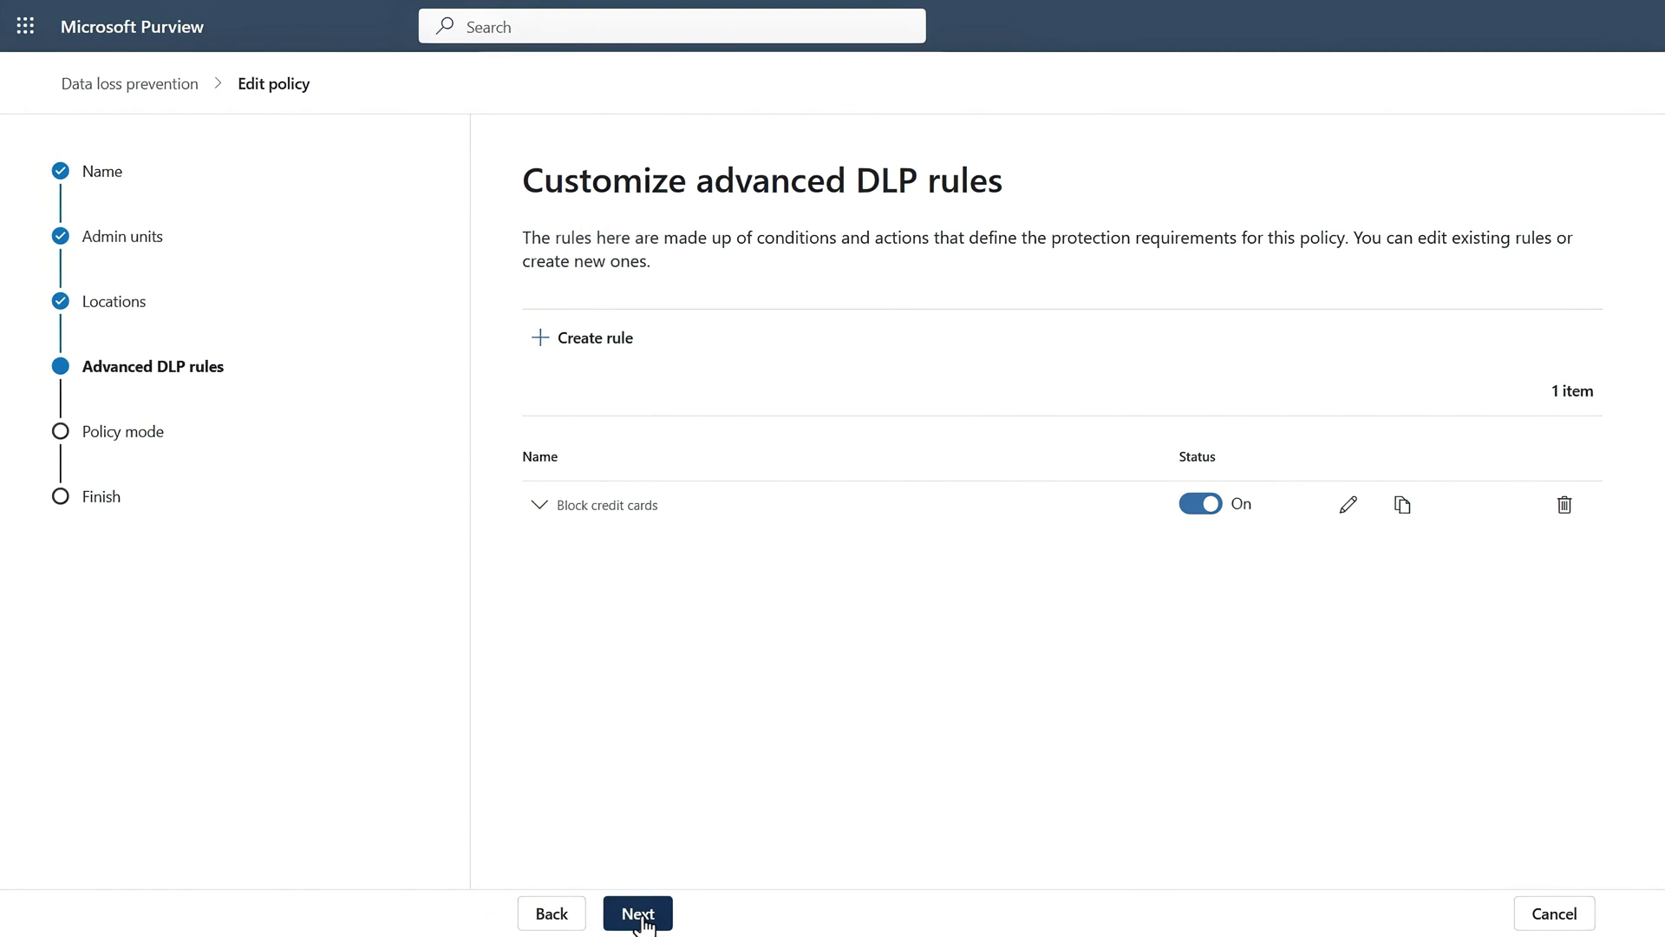
pyautogui.click(639, 915)
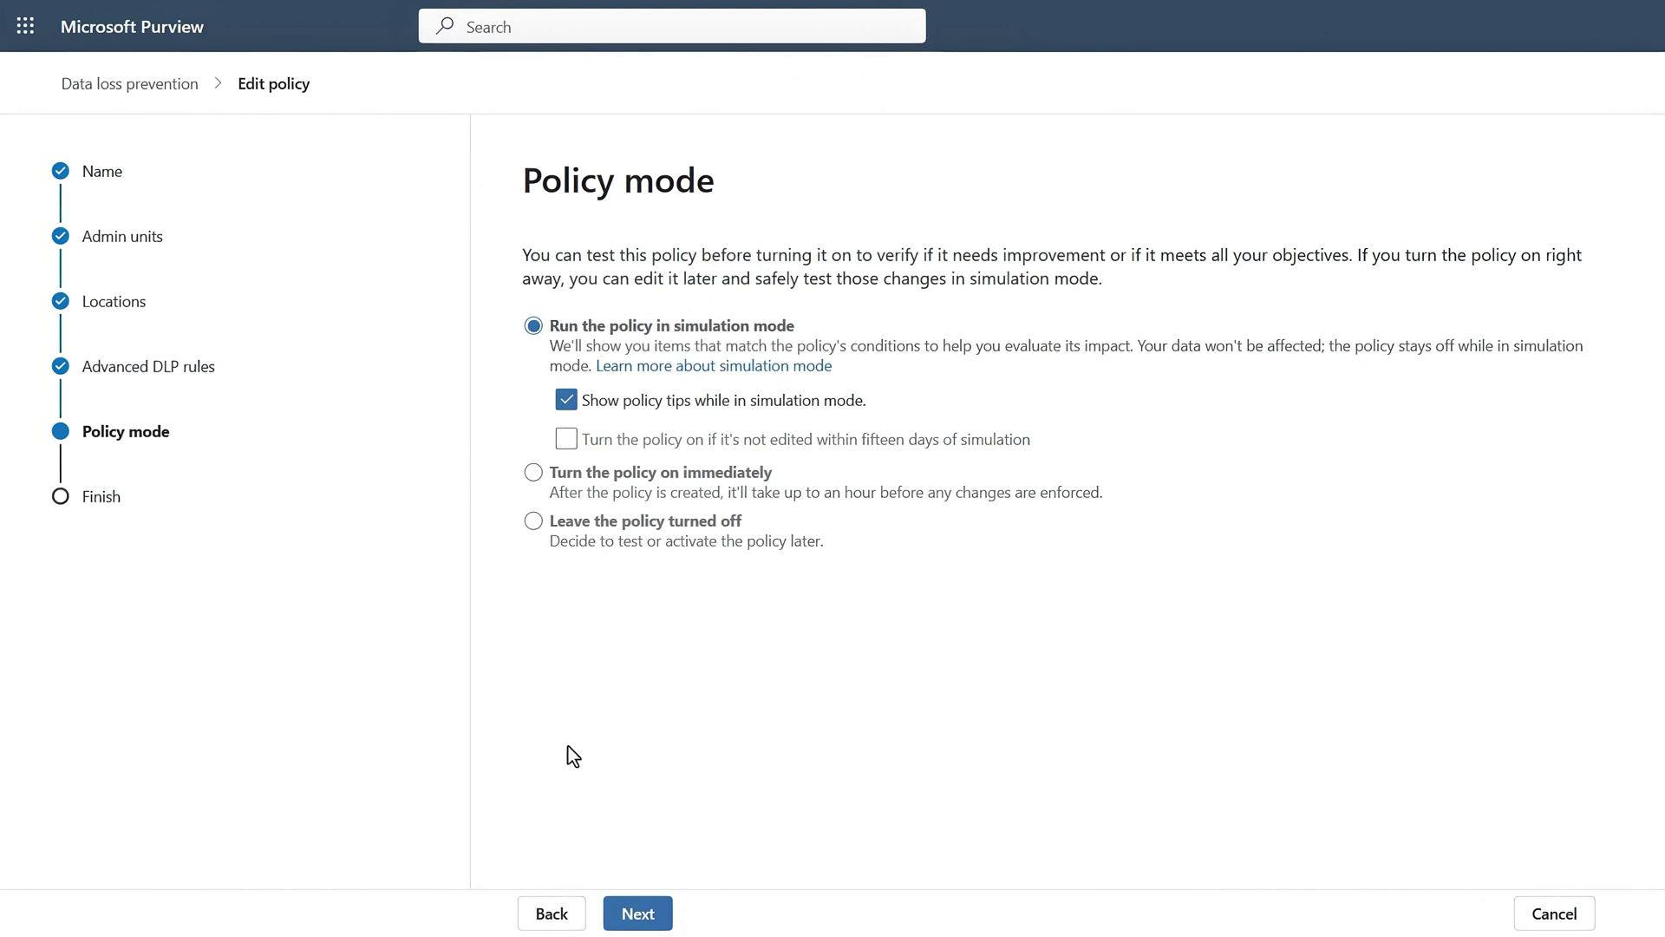
pyautogui.click(534, 474)
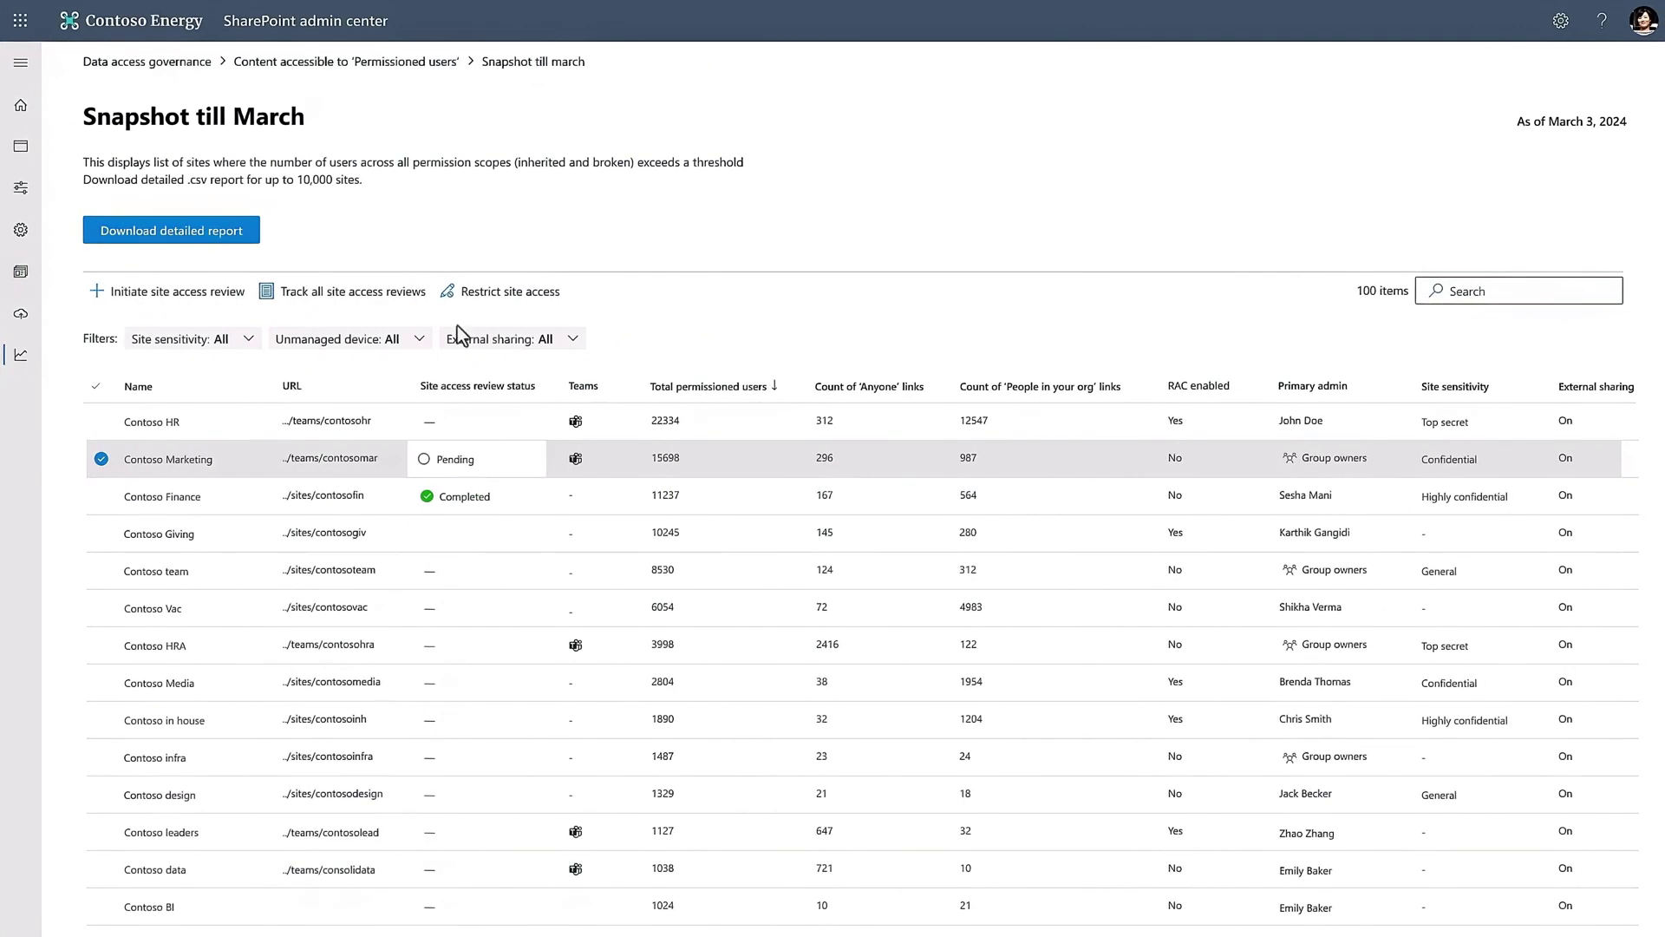
# - Restrict the Contoso Marketing site's access to the Contoso Marketing group
pyautogui.click(464, 293)
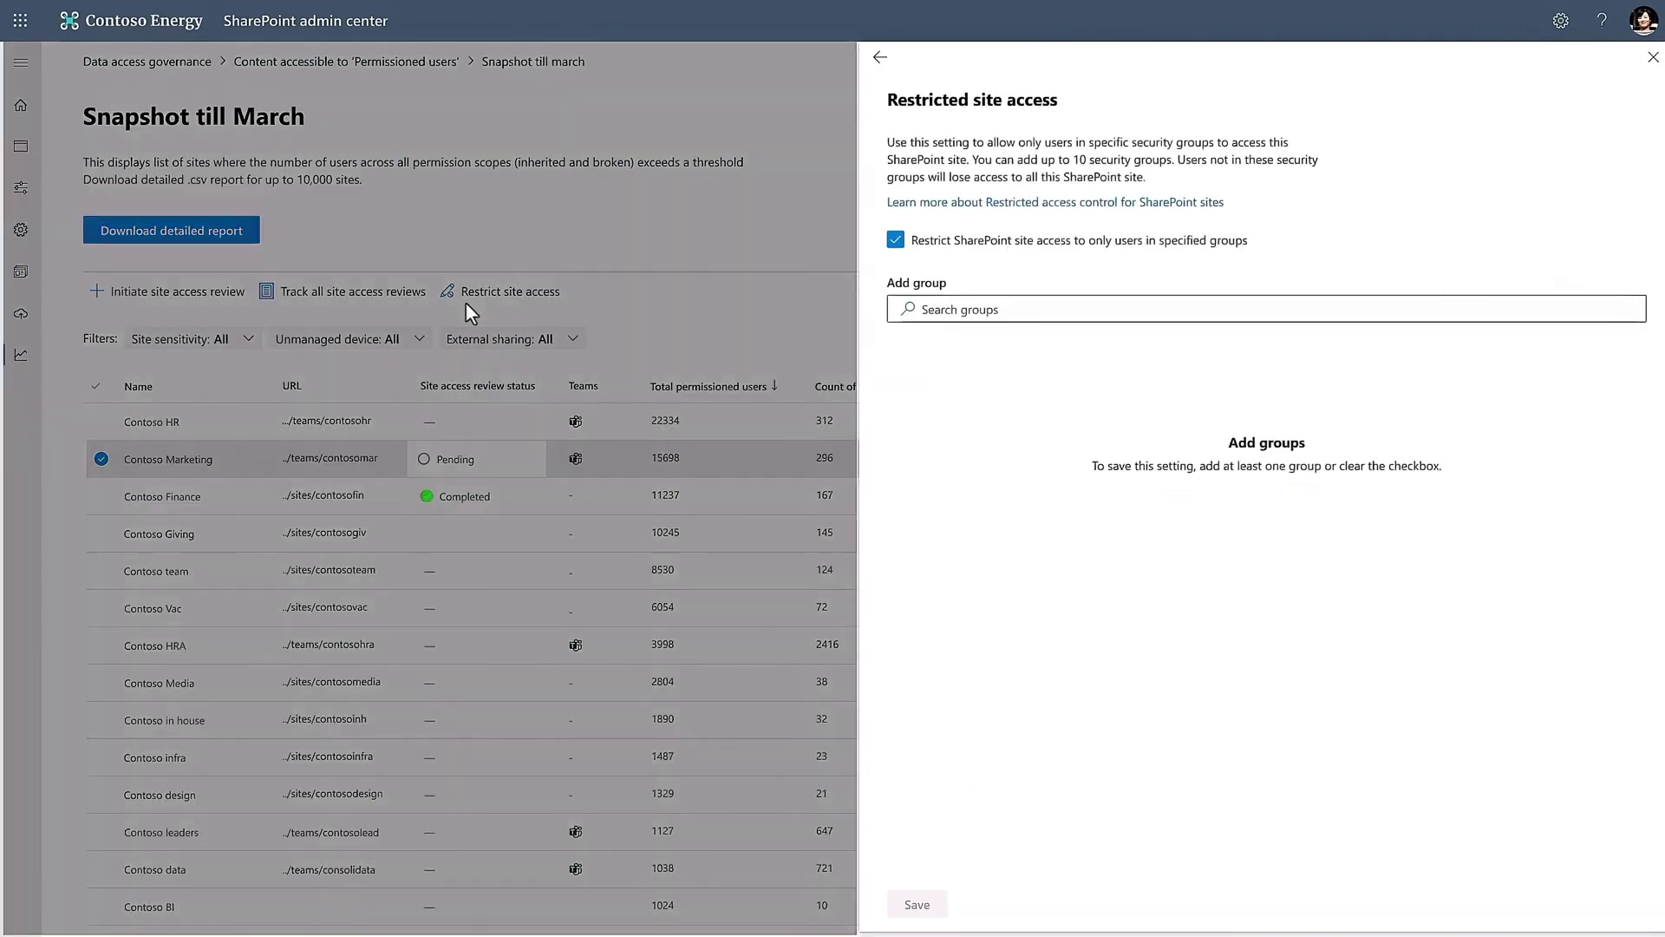
pyautogui.click(1117, 313)
pyautogui.write('c')
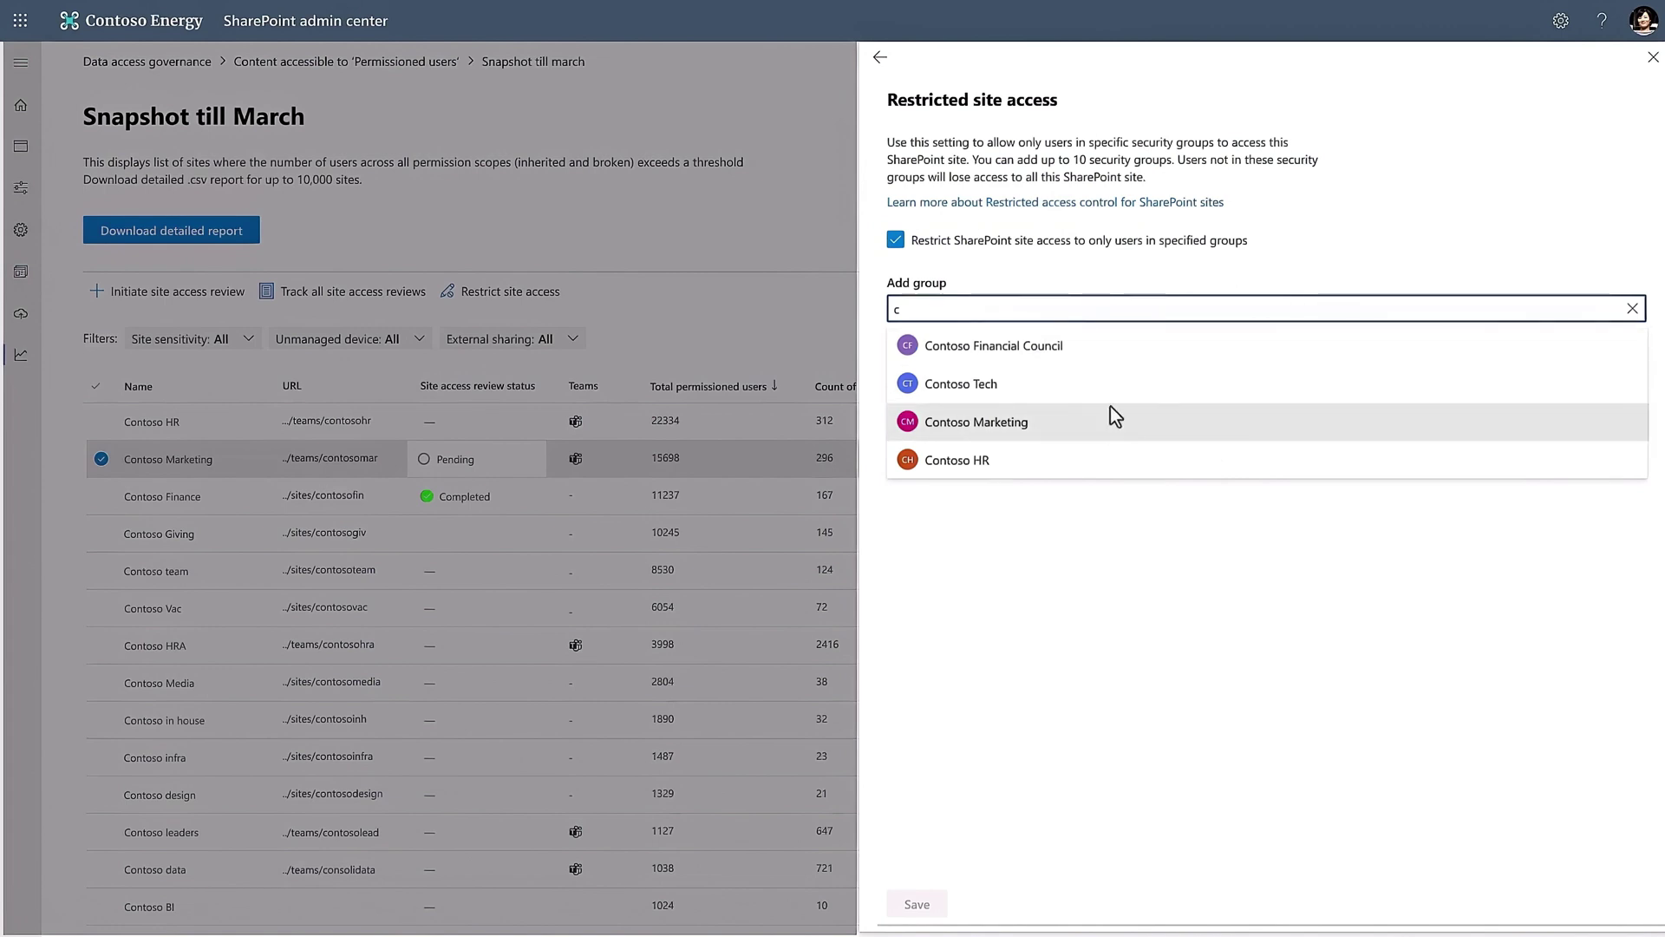
pyautogui.click(1108, 429)
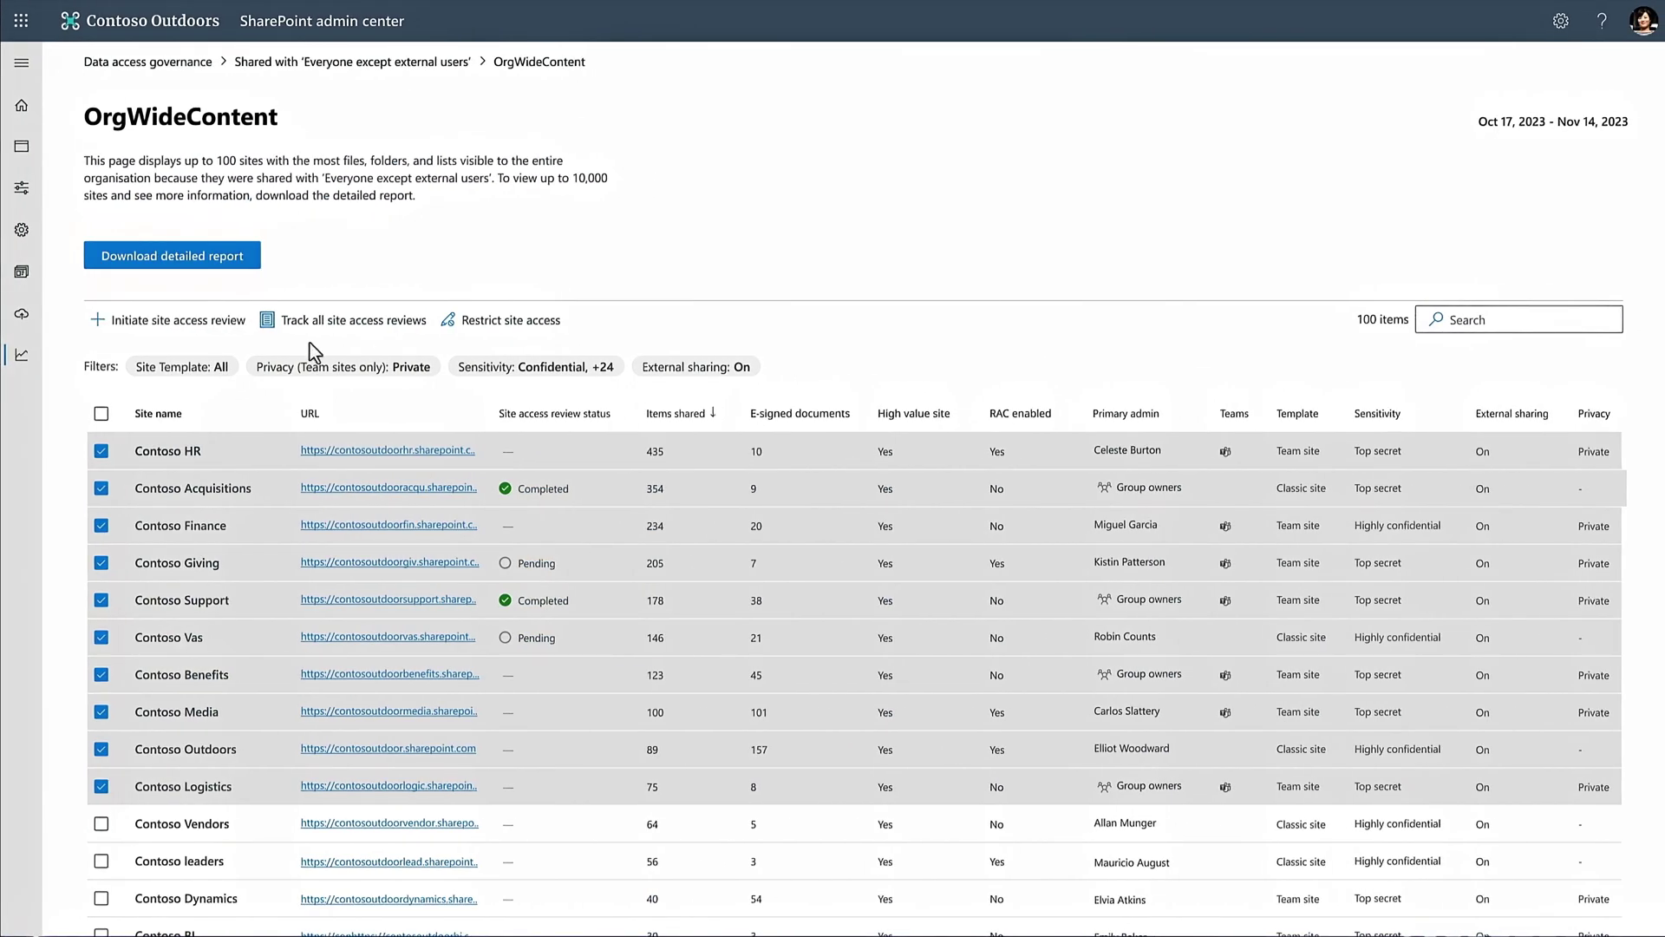
# - Initiate a site access review and paste a comment for the reviewers
pyautogui.click(230, 323)
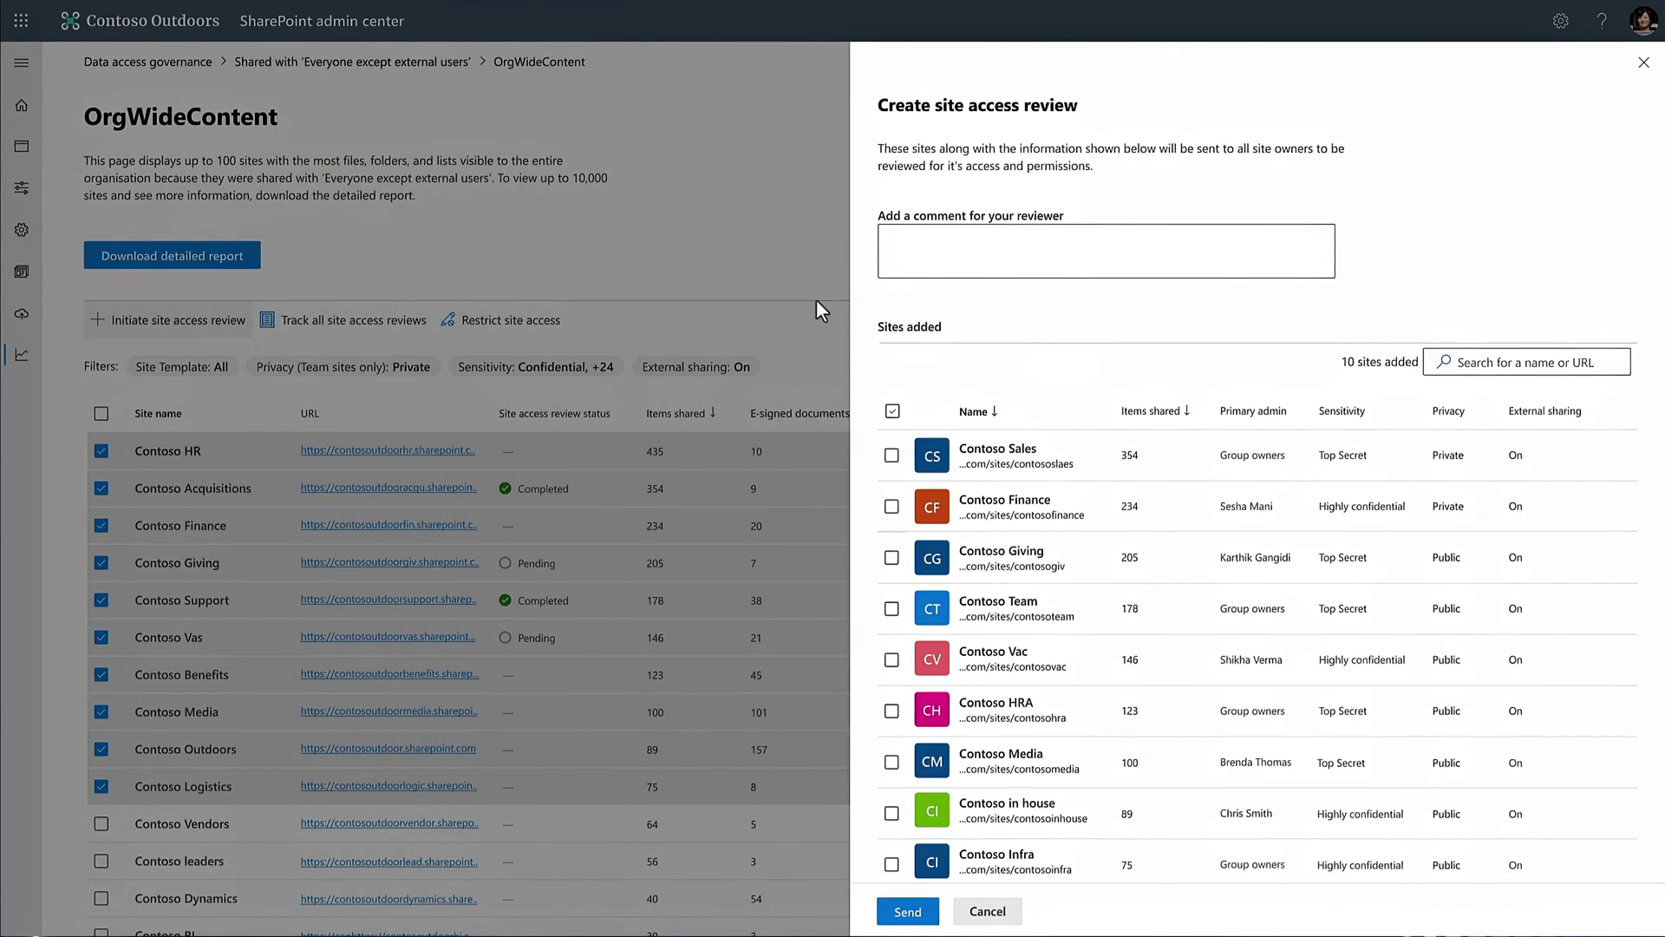
pyautogui.click(930, 248)
pyautogui.write("These sites have content shared with the entire organization but seem to be sensitive. Please review the content for it's relevant access and permissions.")
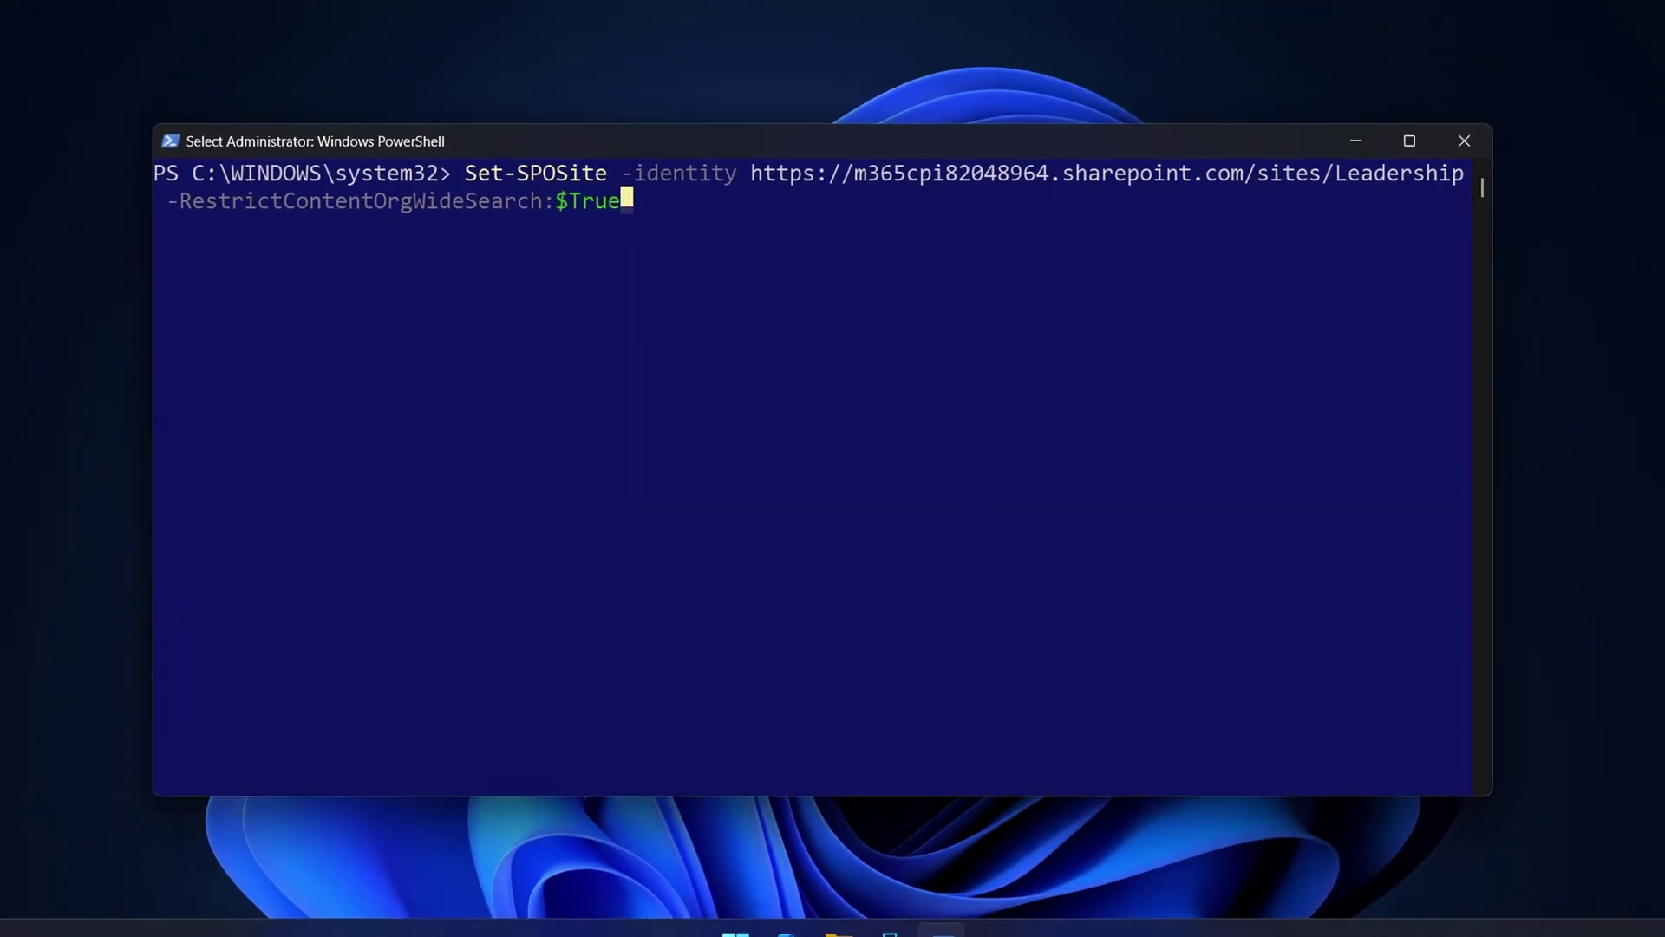
# - Run Set-SPOSite -RestrictContentOrgWideSearch:$True on Leadership, then enter Disabled as the restricted search mode
pyautogui.press('Escape')
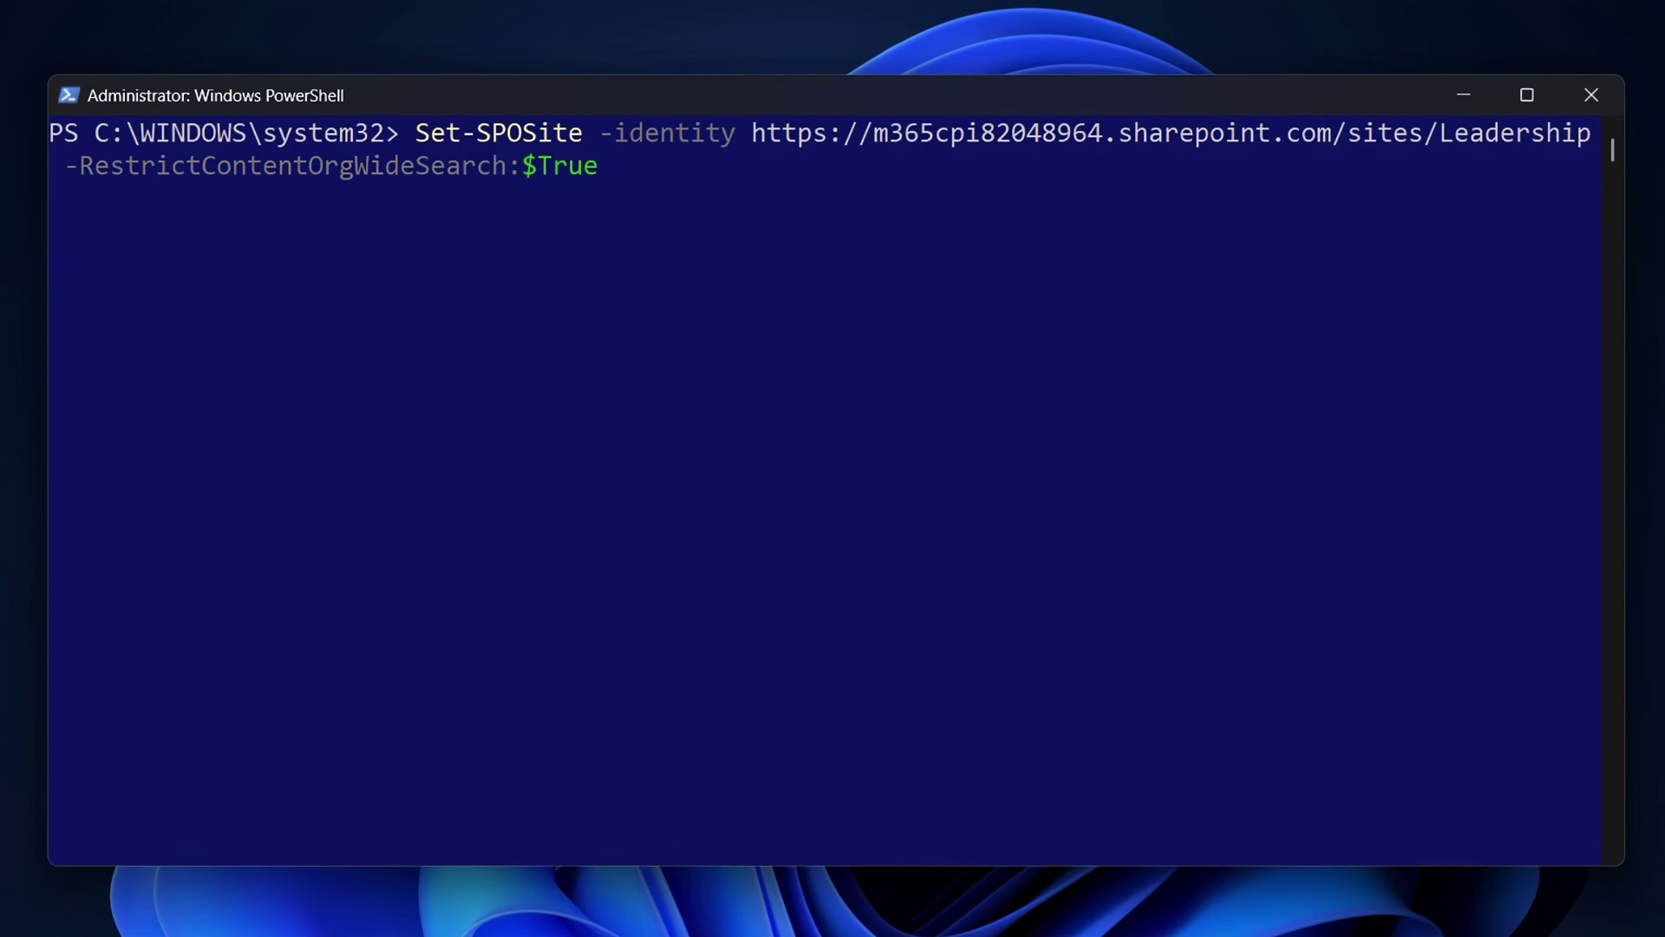
pyautogui.press('Return')
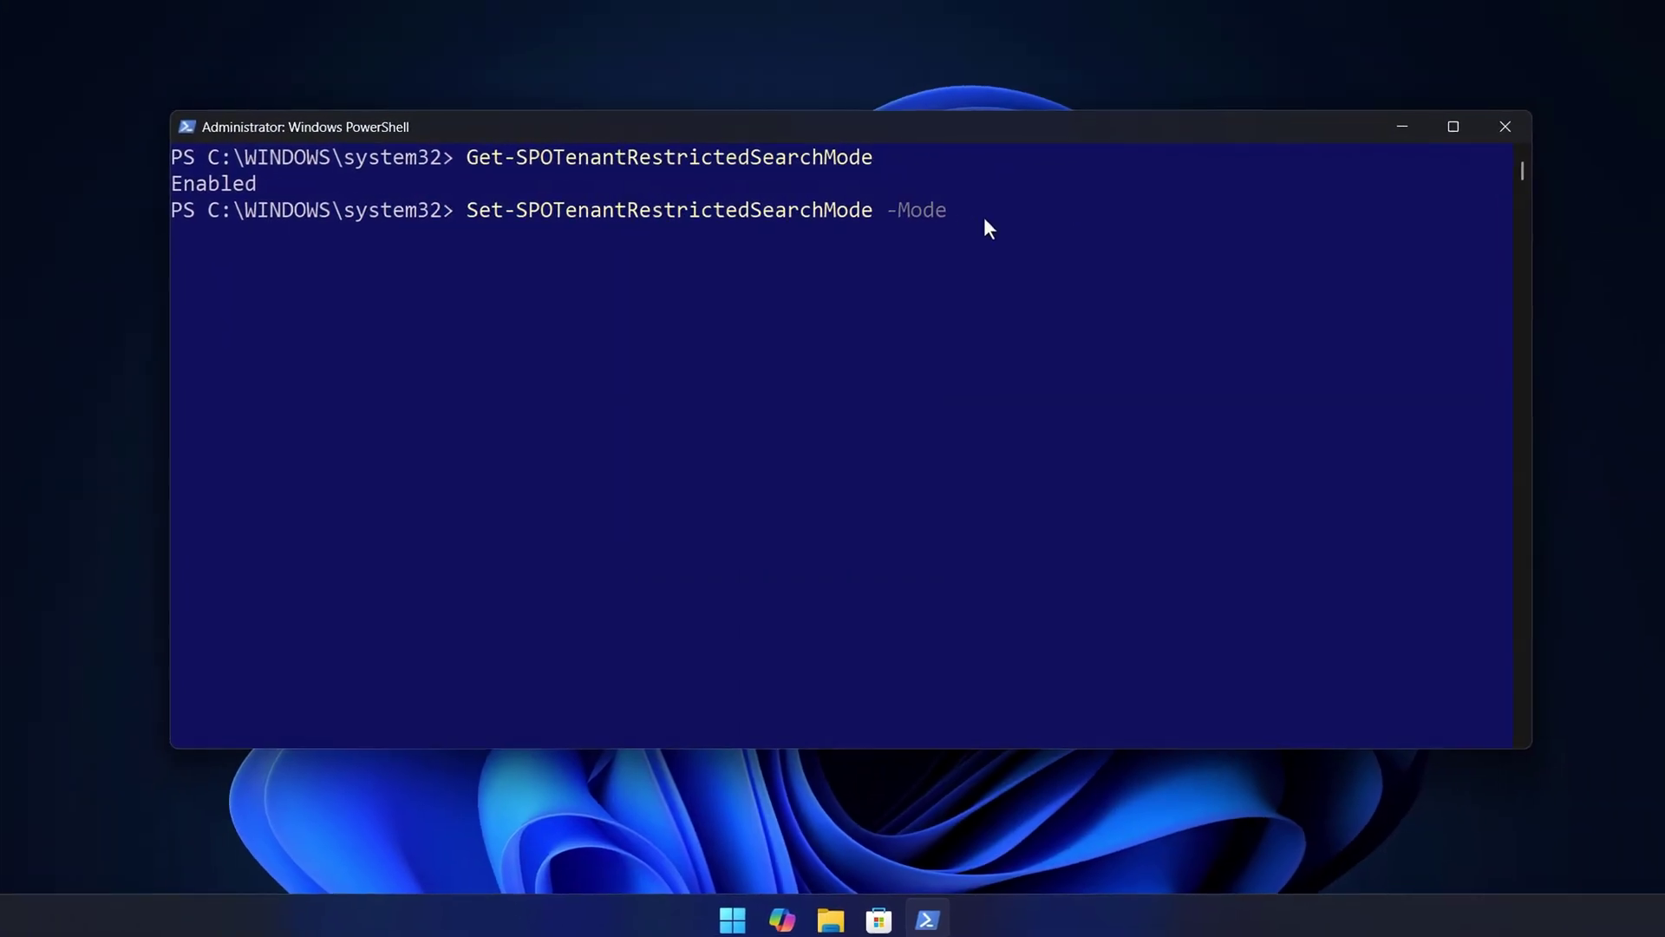
pyautogui.write('Disabled')
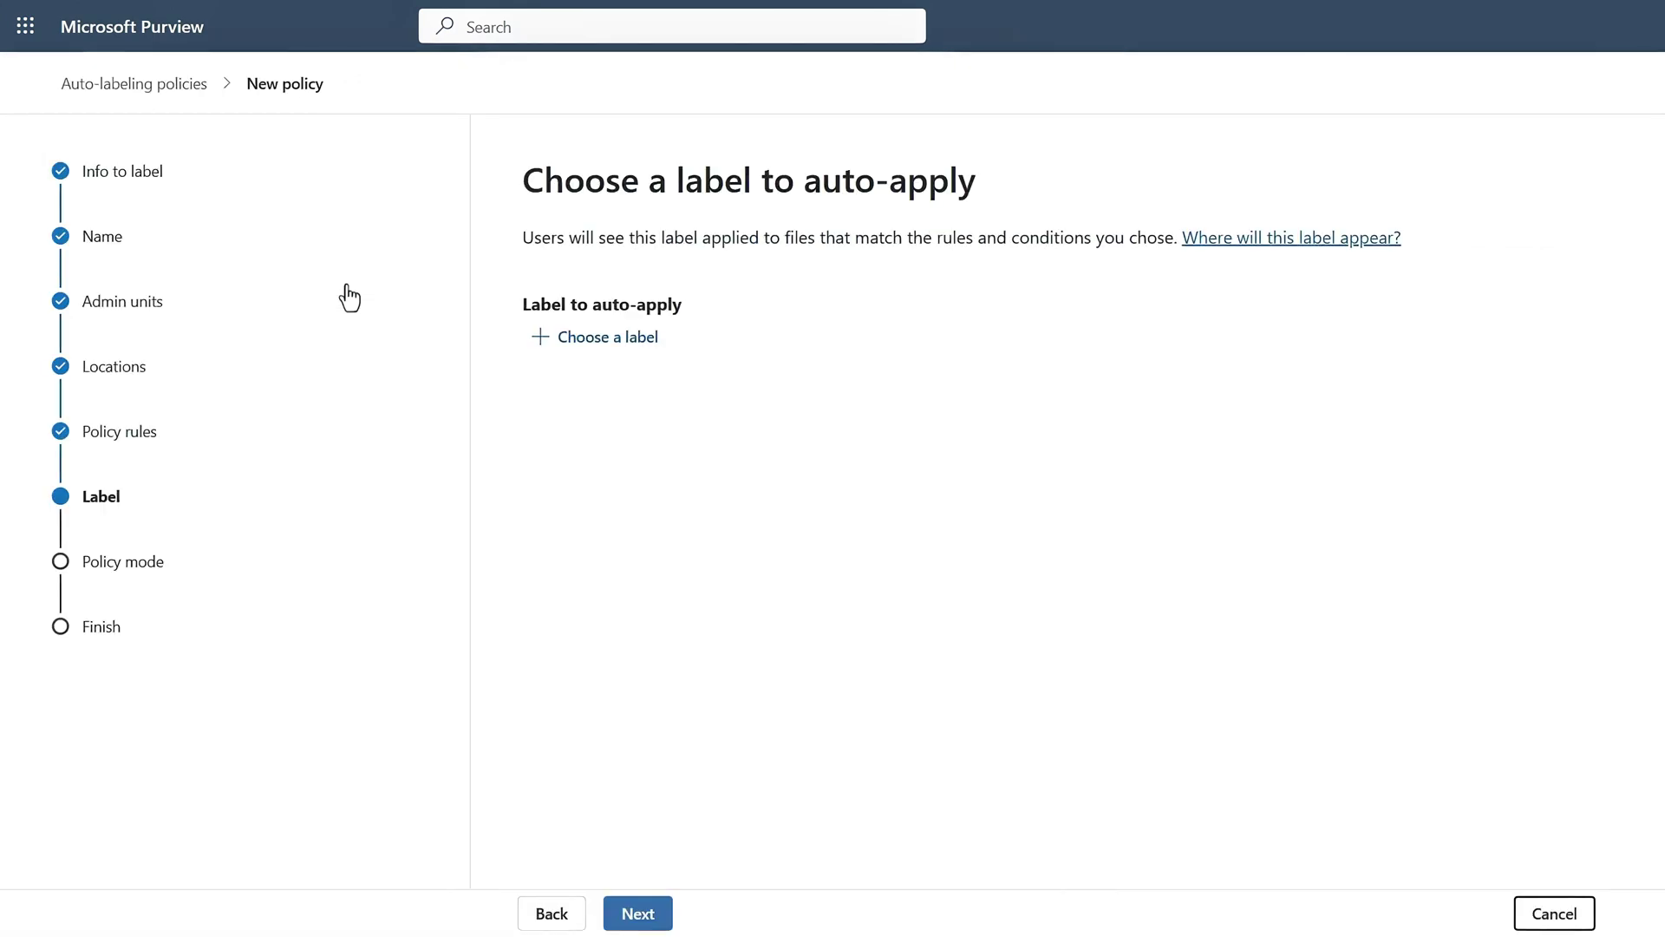
# - Auto-apply Highly Confidential/All Employees, then advance the new label past Items to the access control settings
pyautogui.click(587, 345)
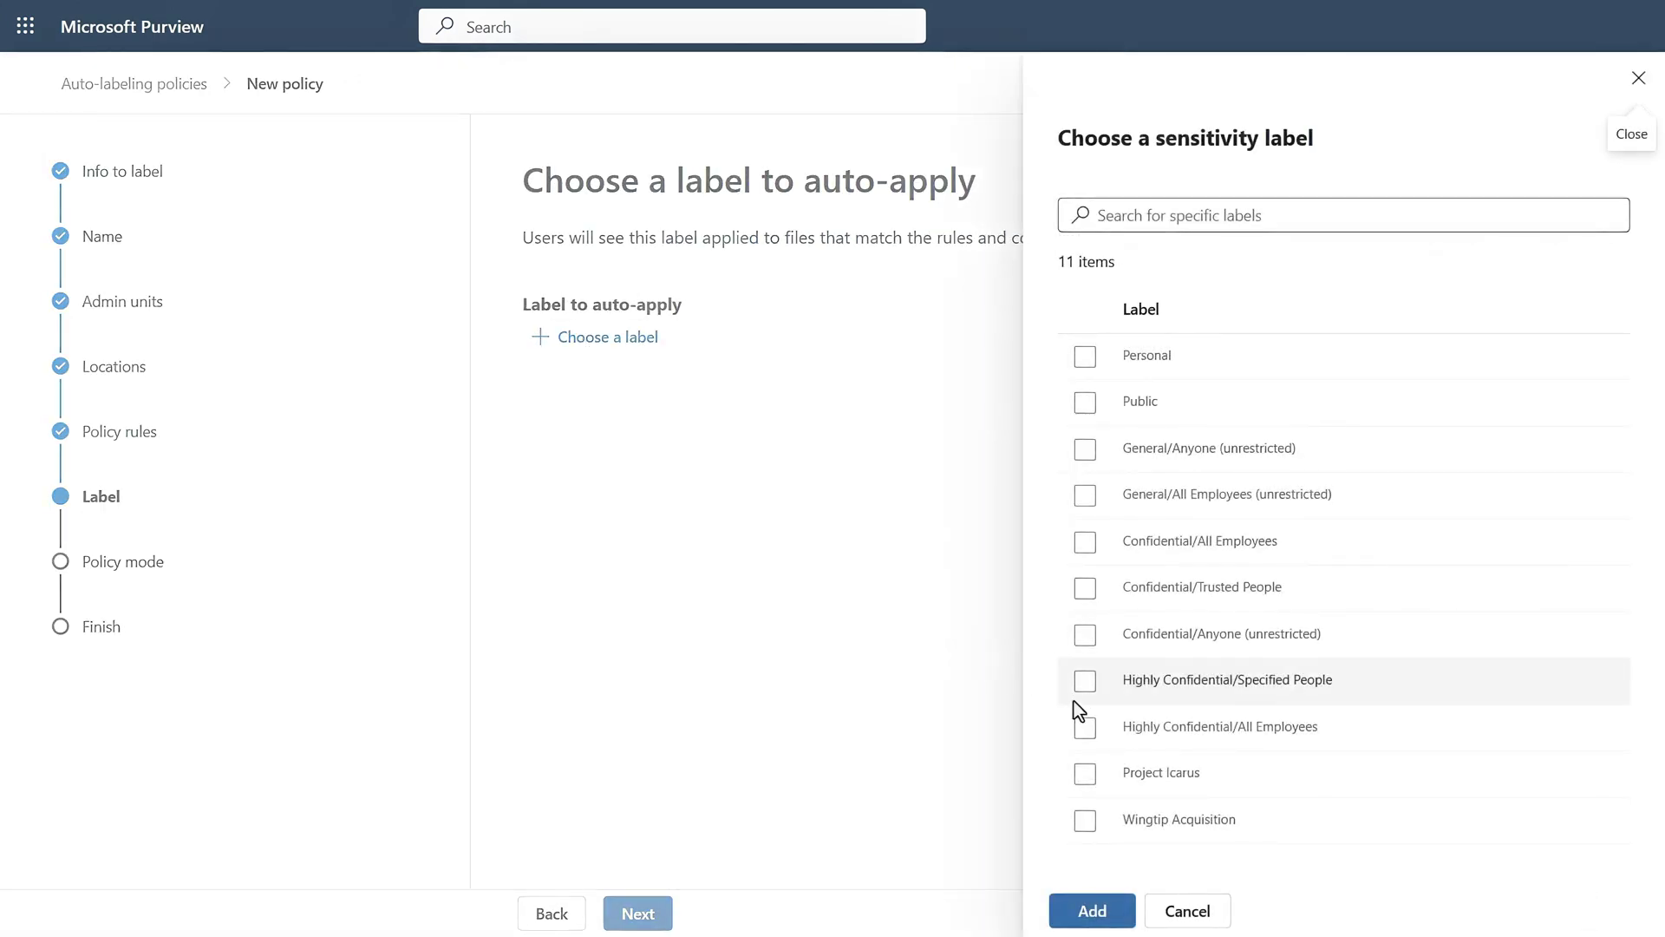
pyautogui.click(1084, 730)
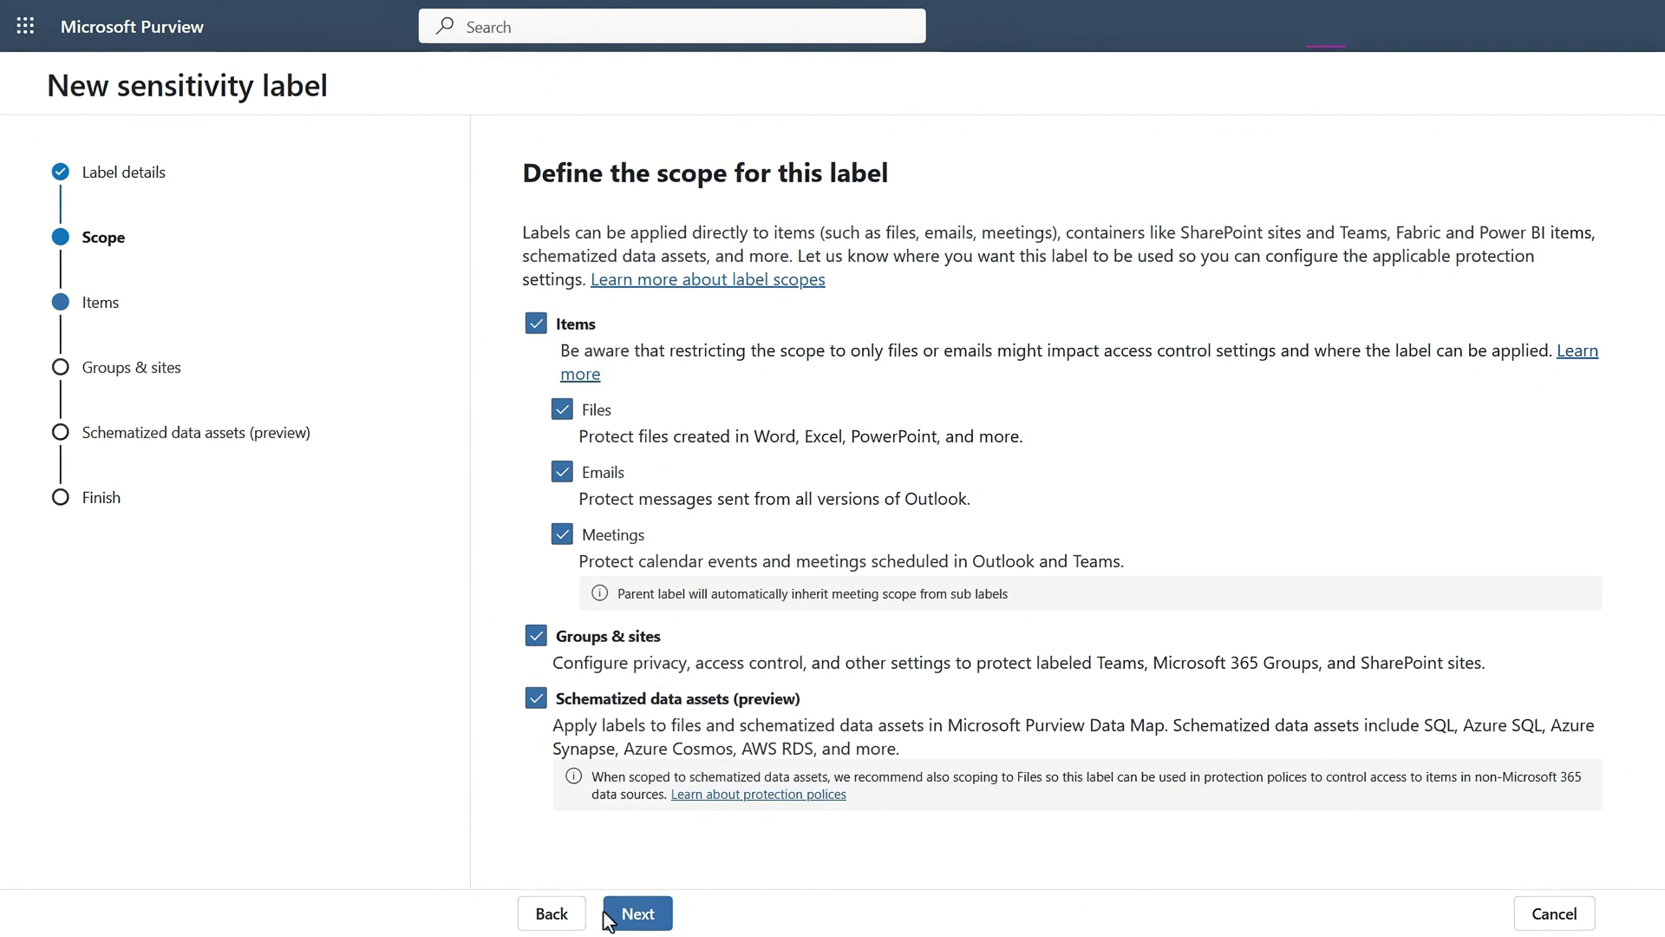
pyautogui.click(637, 915)
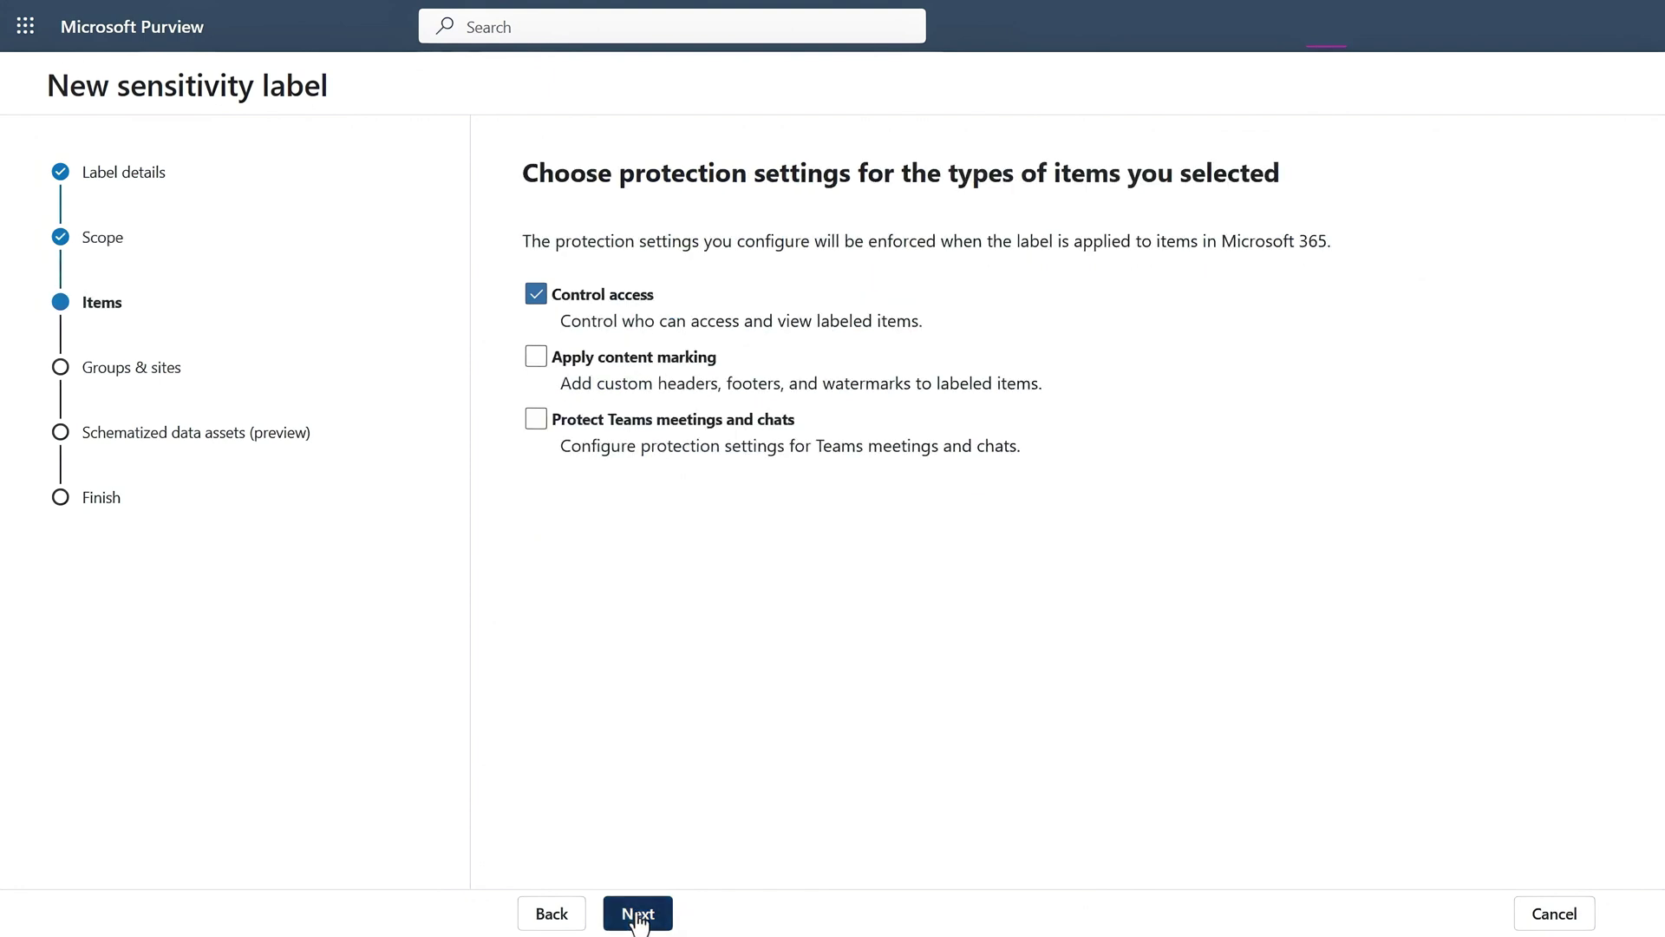
pyautogui.click(638, 915)
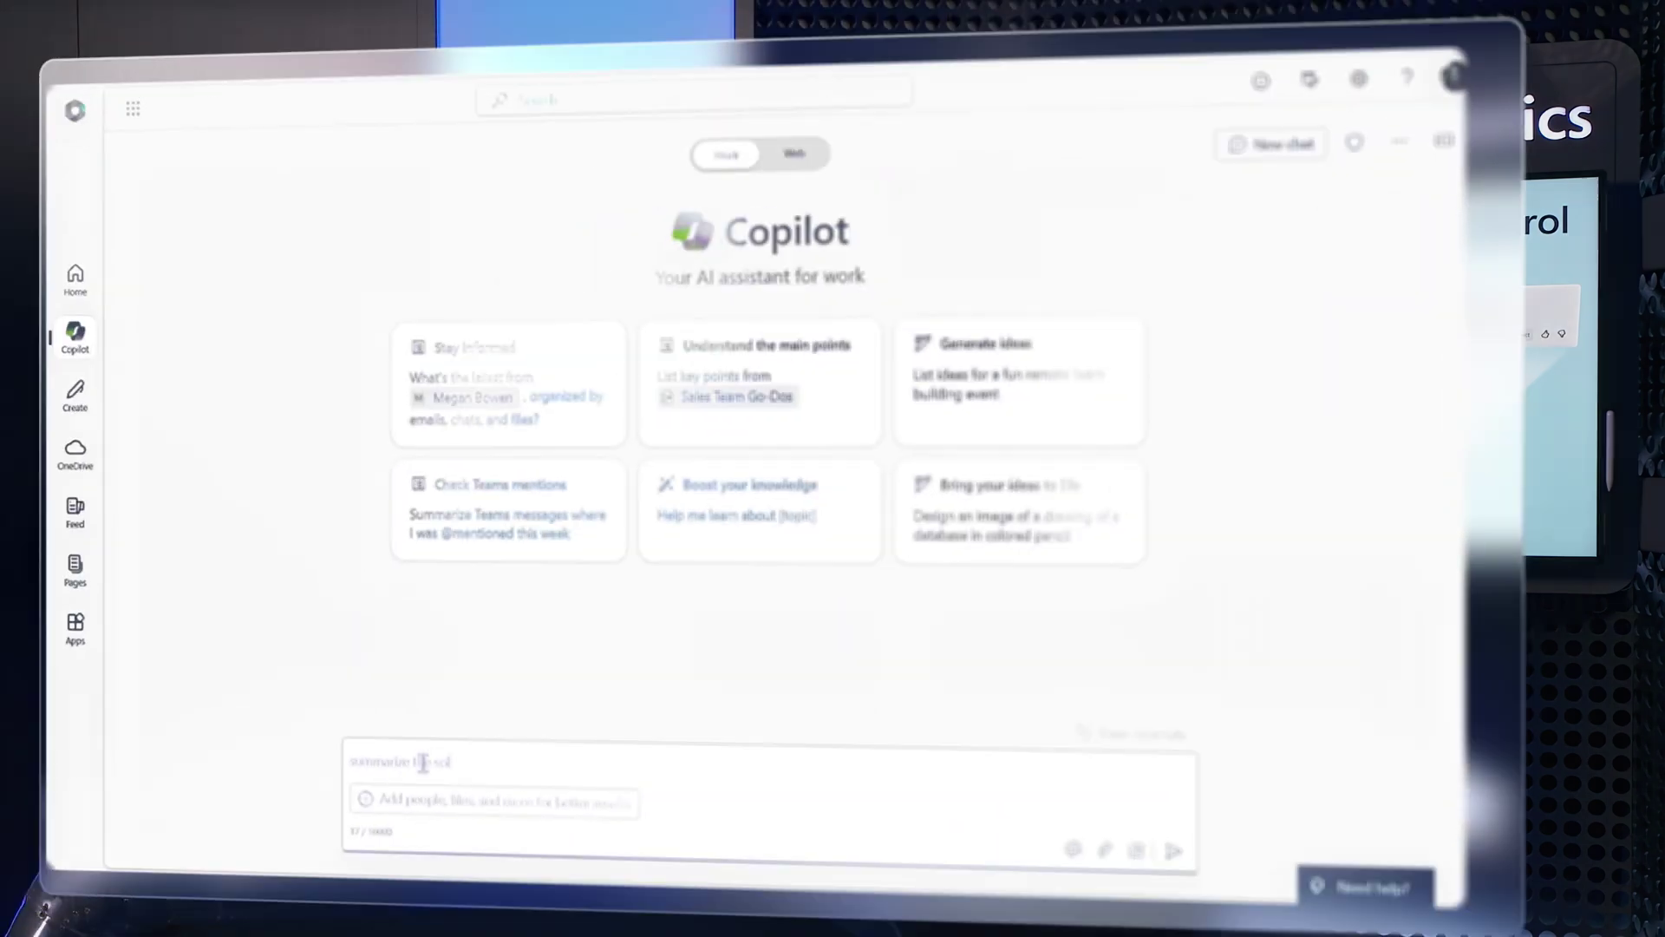
# - Finish the prompt asking Copilot to summarize the solar 25 product plan
pyautogui.write('ar 25 p')
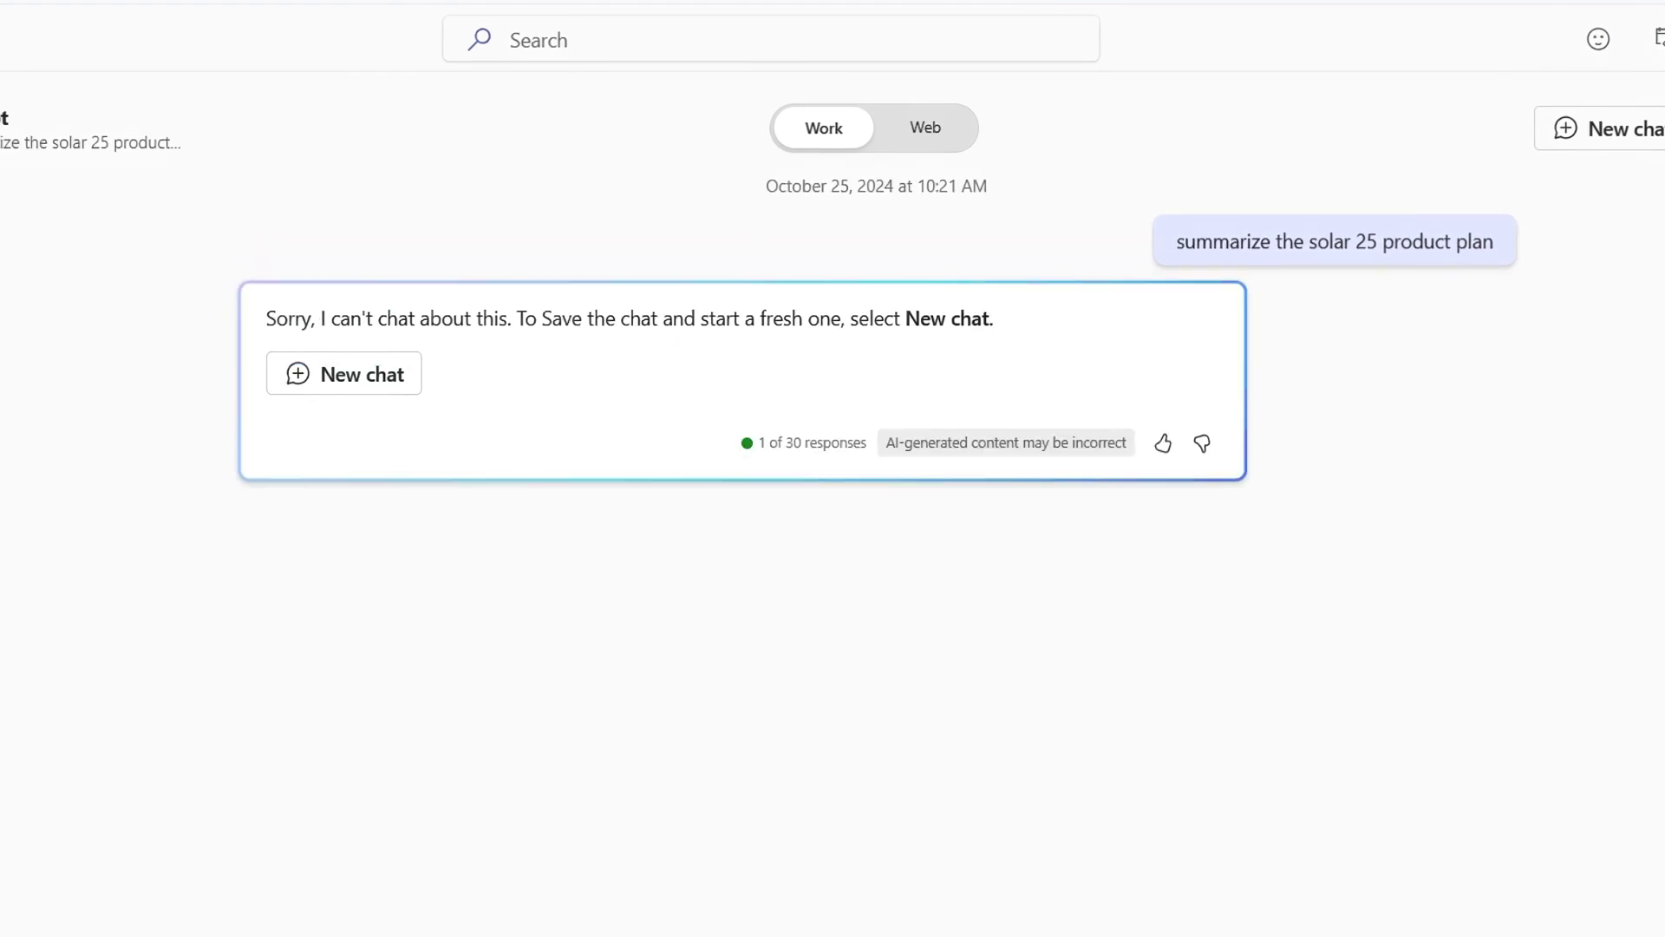
# - Type the follow-up question 'What about Project Thunderbolt?'
pyautogui.write('What about Project')
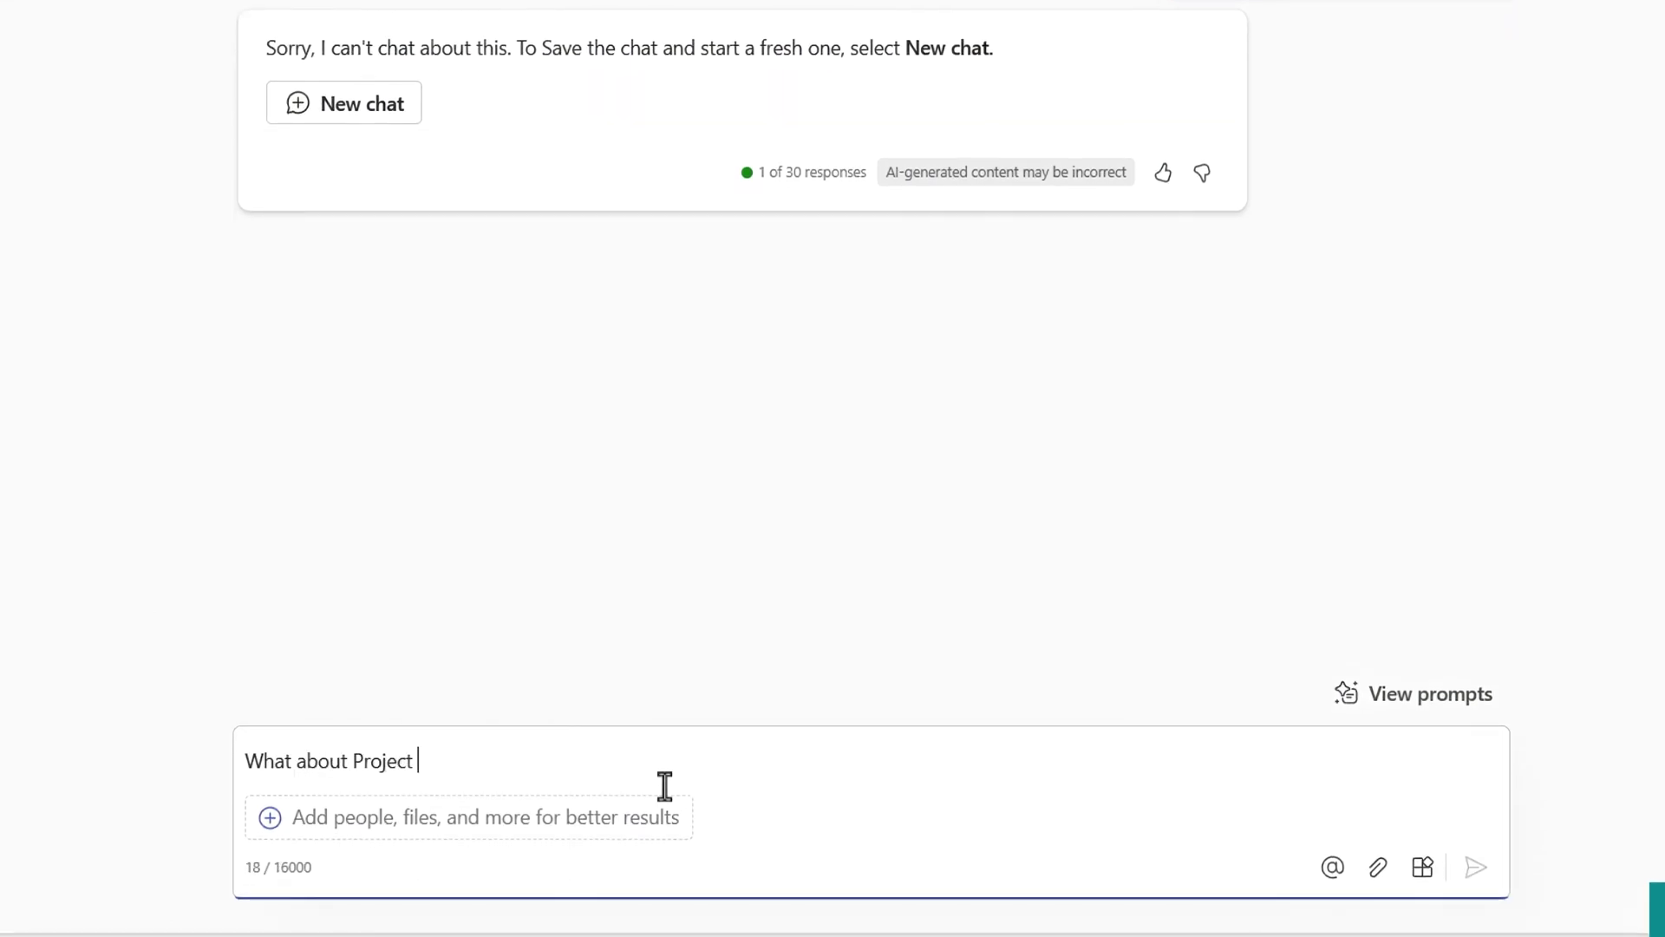
pyautogui.write(' Thunderbolt?')
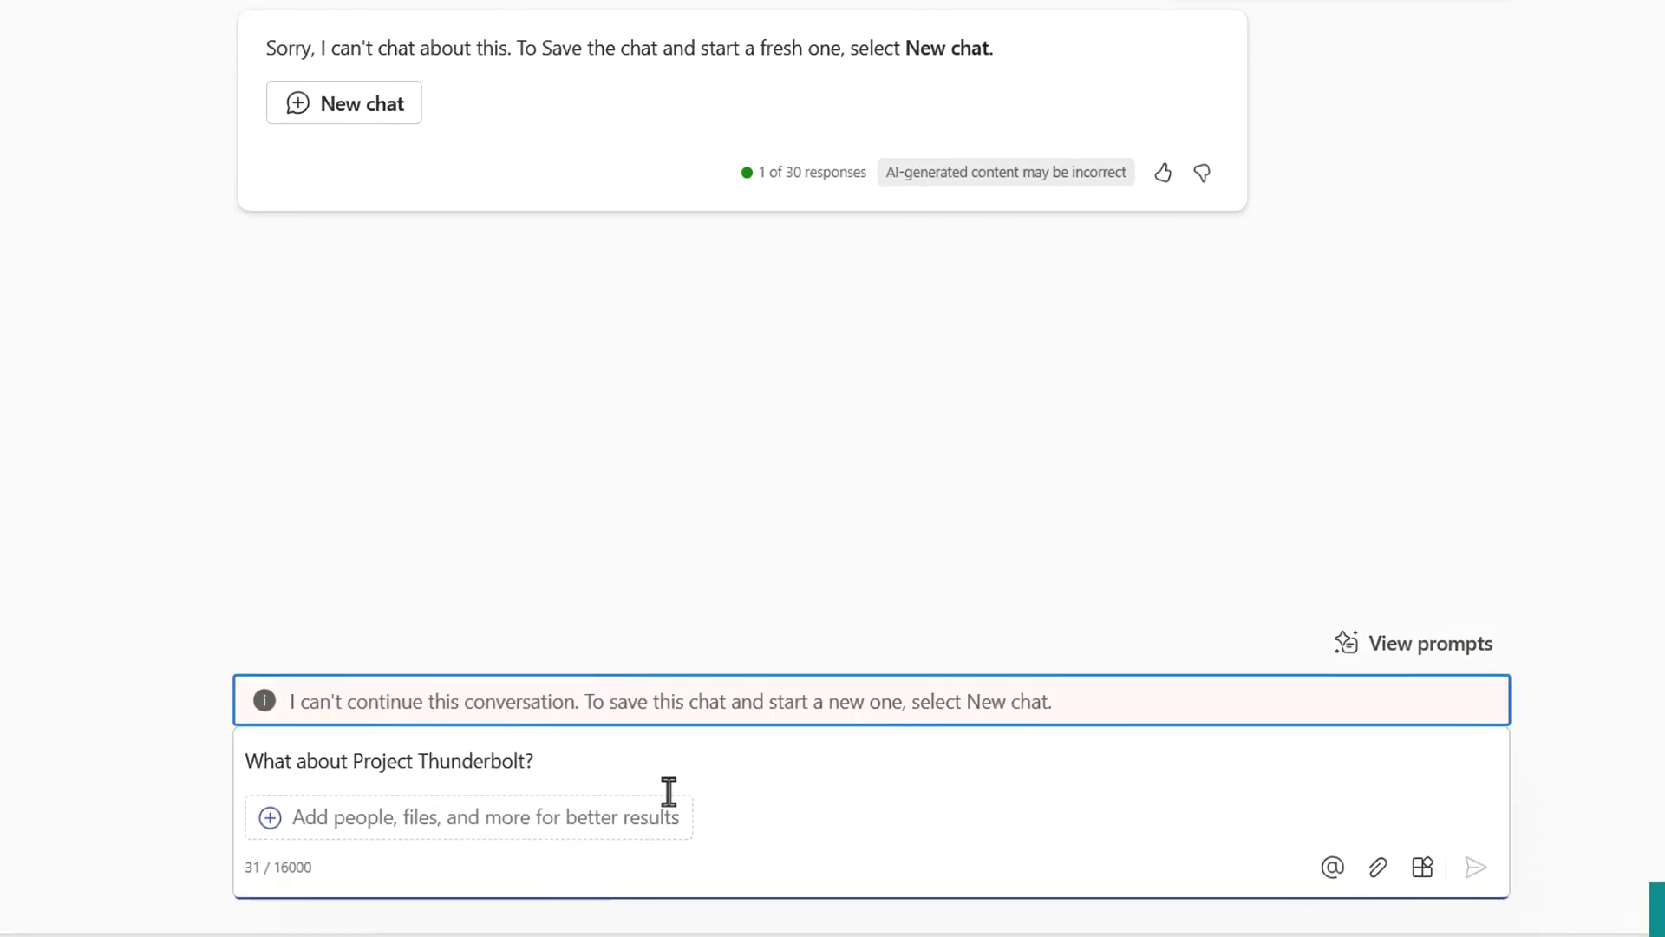